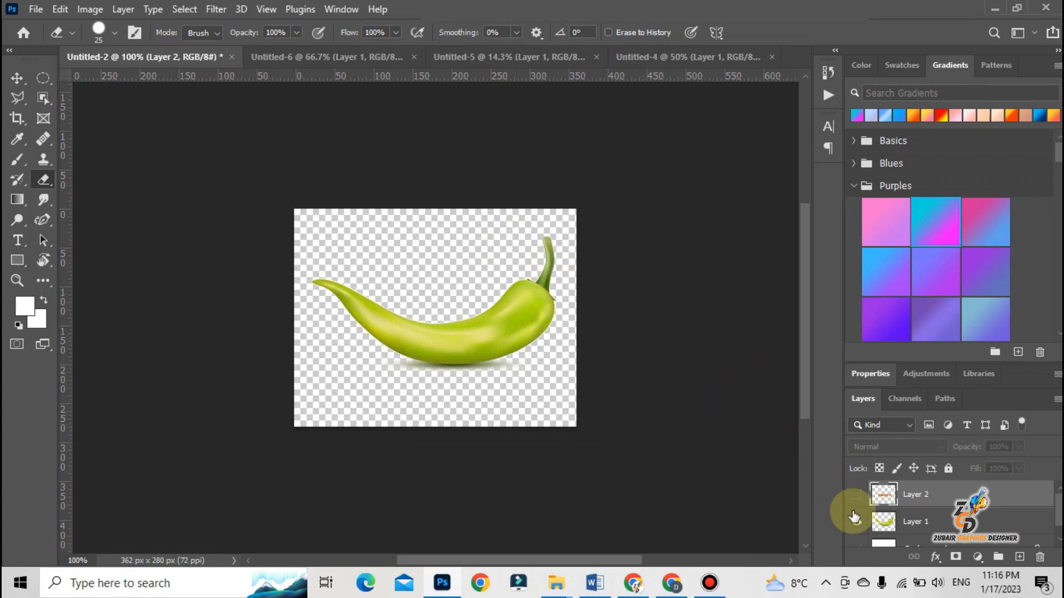
Show the MONEY text layer (Layer 2) and put it into a Warp transform.
click(856, 494)
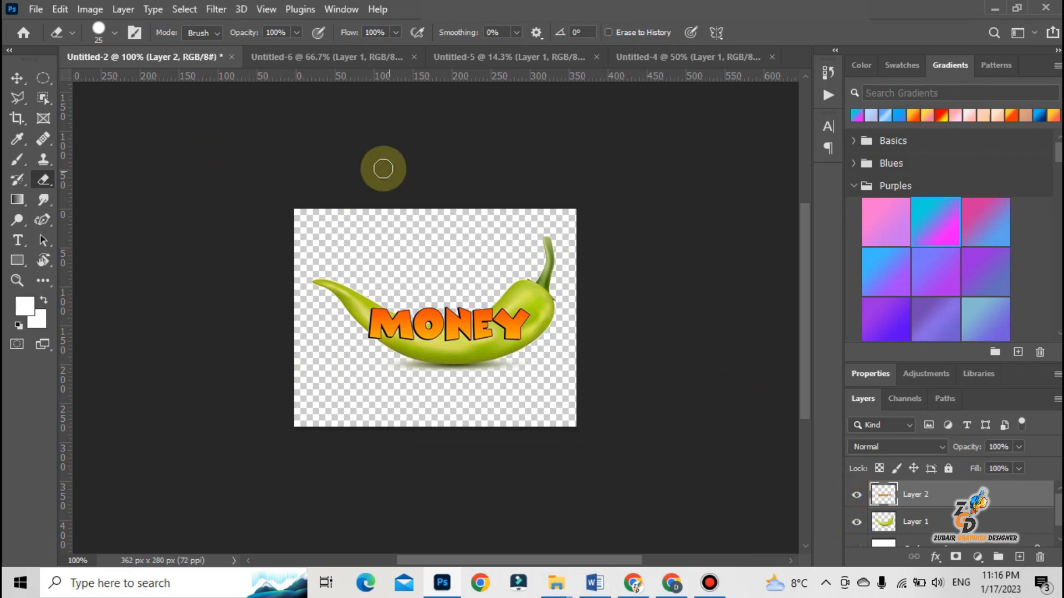
click(17, 78)
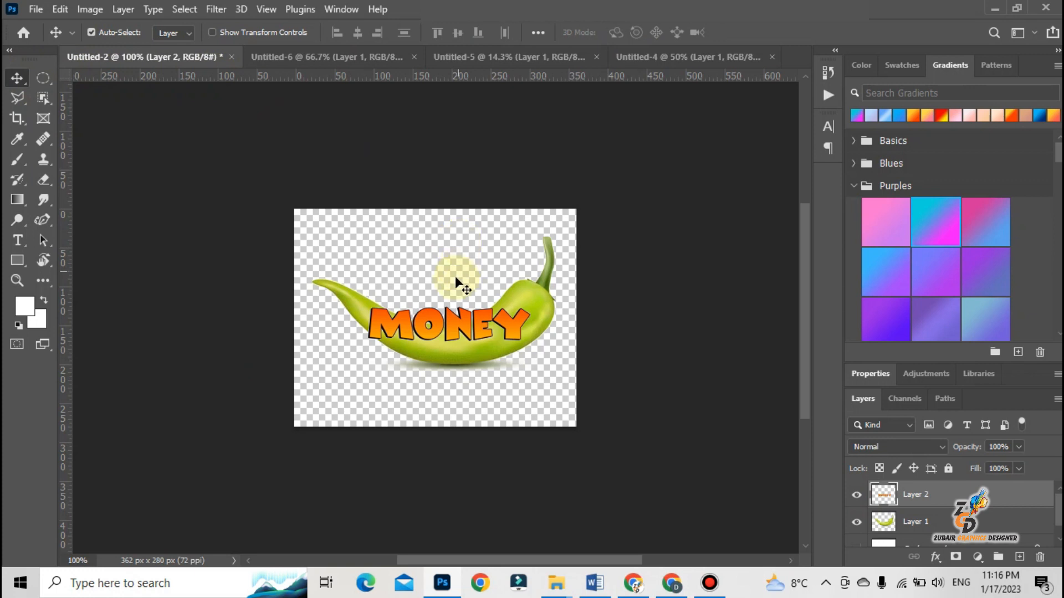
key(ctrl)
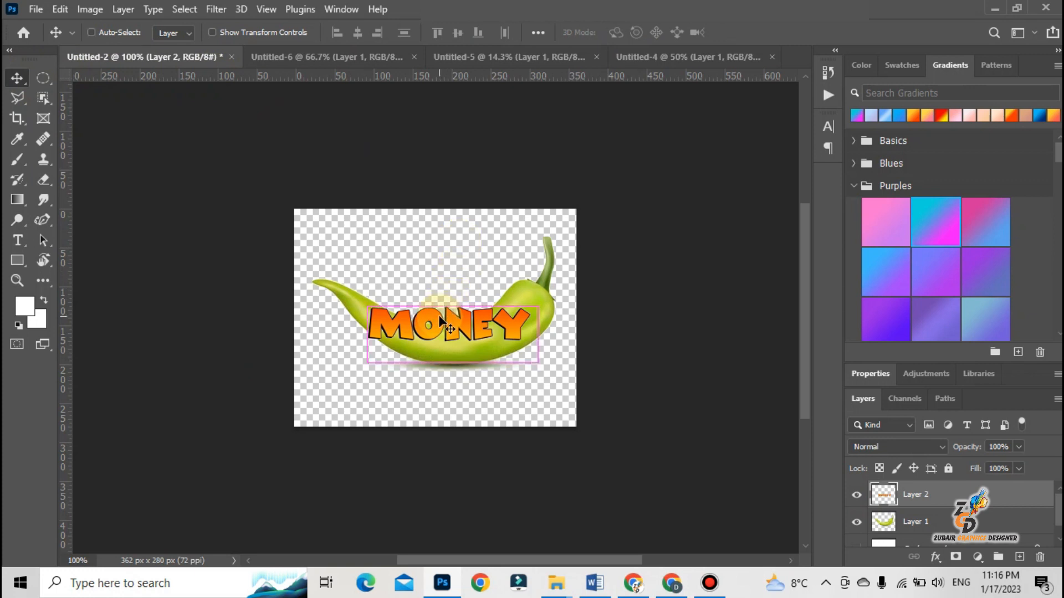
key(ctrl+t)
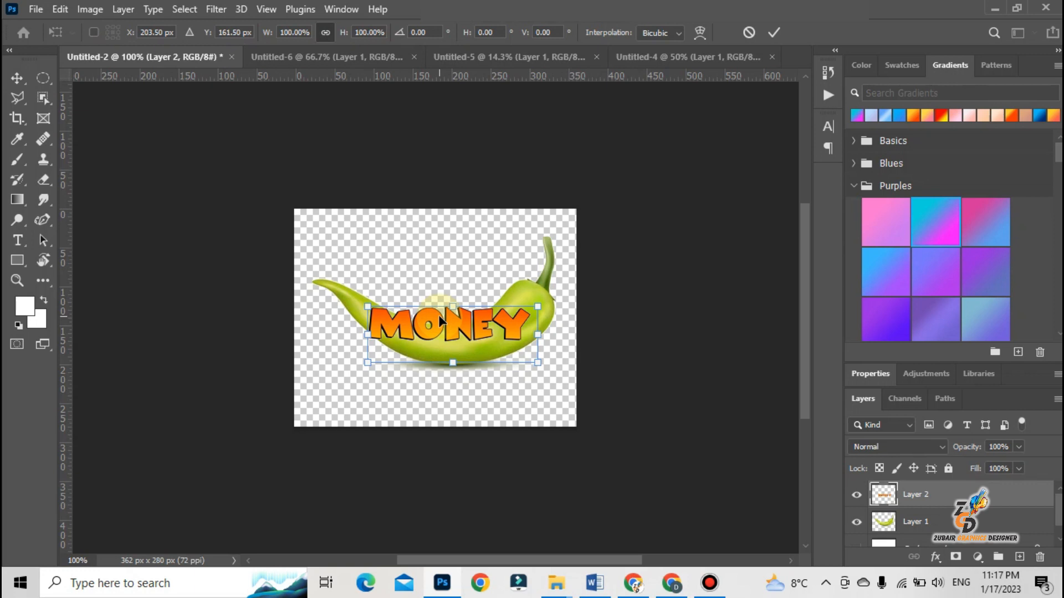
right_click(441, 319)
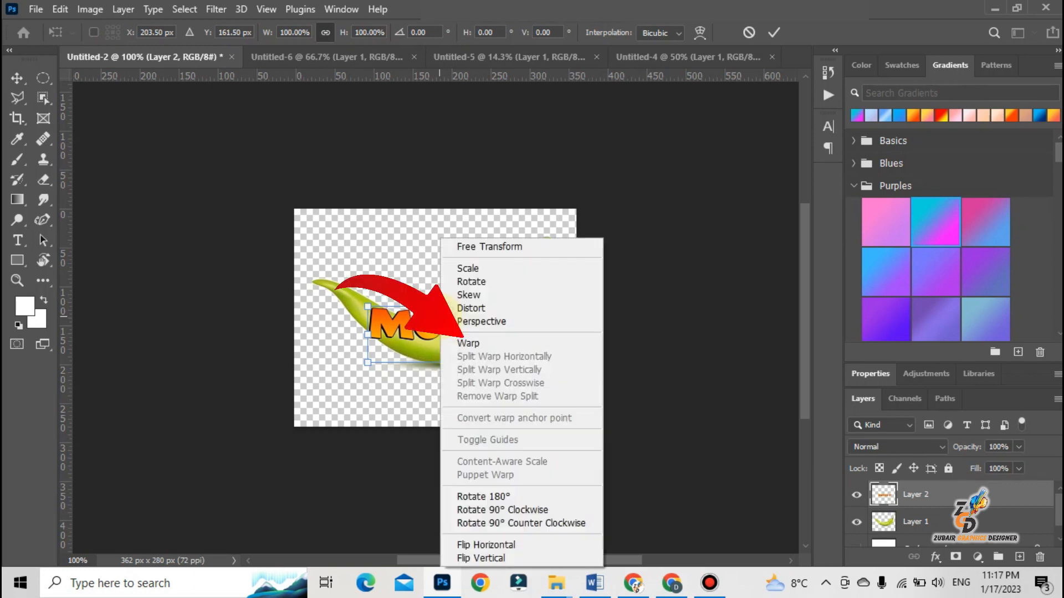
click(468, 348)
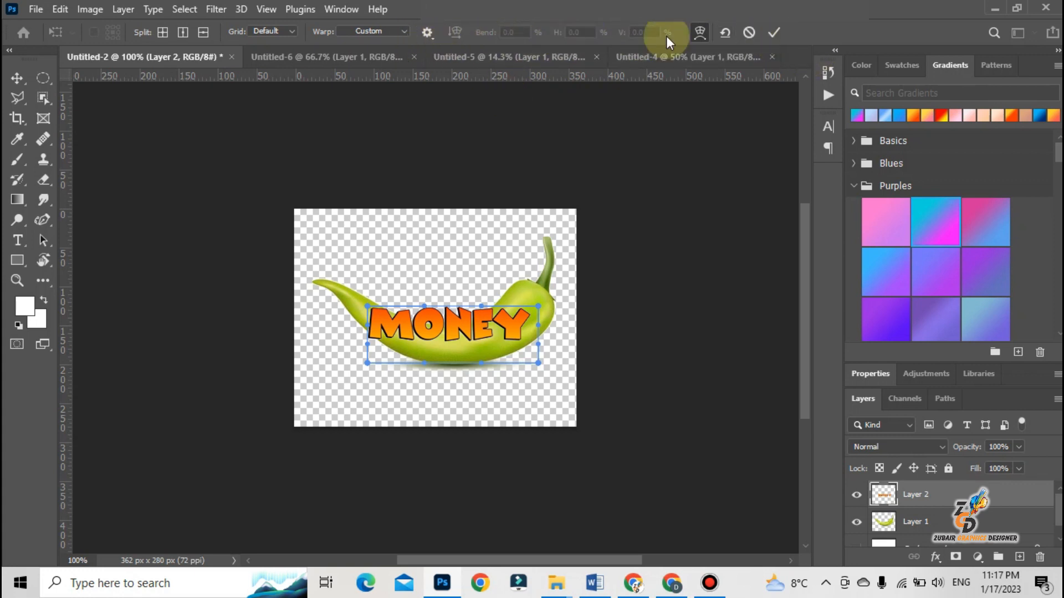
click(700, 31)
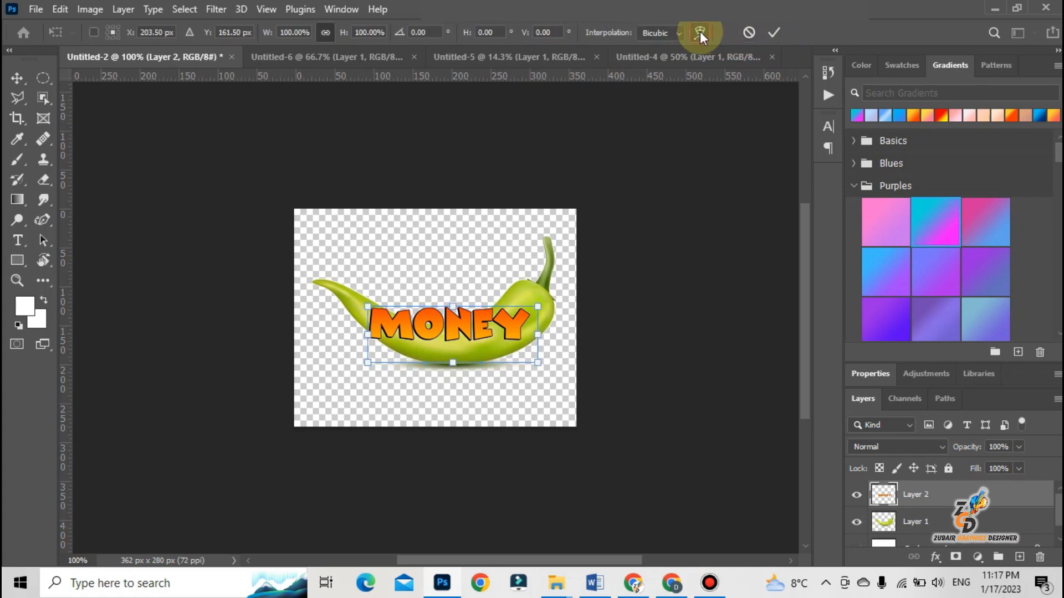
click(700, 31)
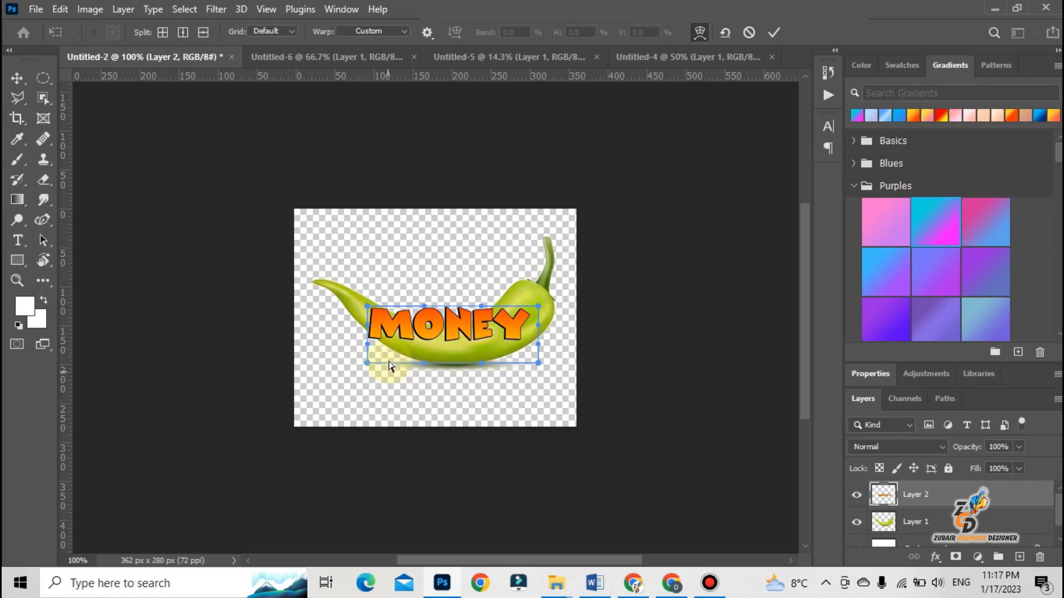
Try the Arc, Bulge, Arc Lower and Fish warp styles on the MONEY text.
click(399, 27)
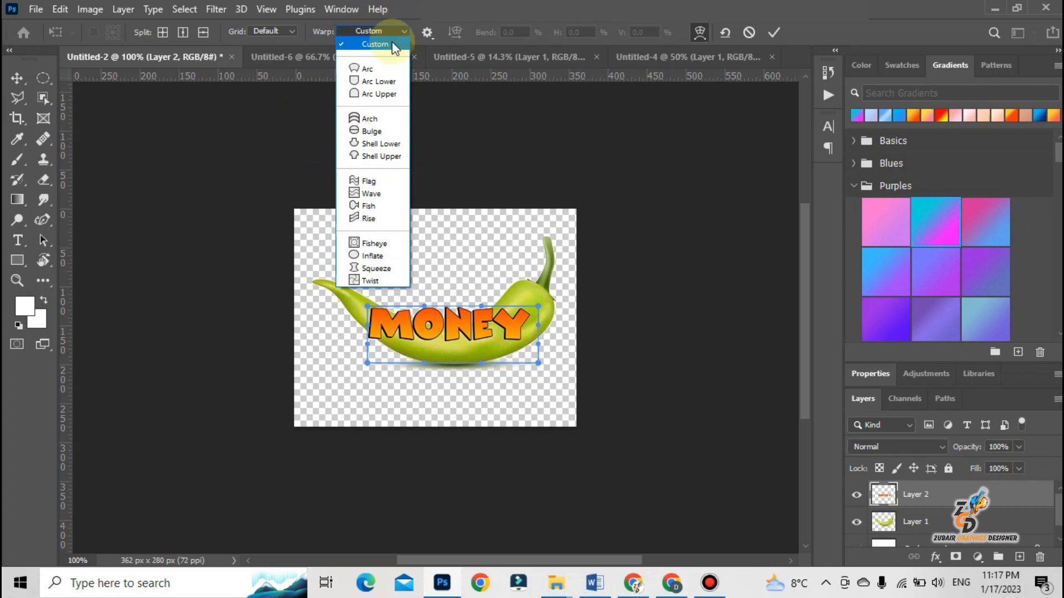
click(383, 70)
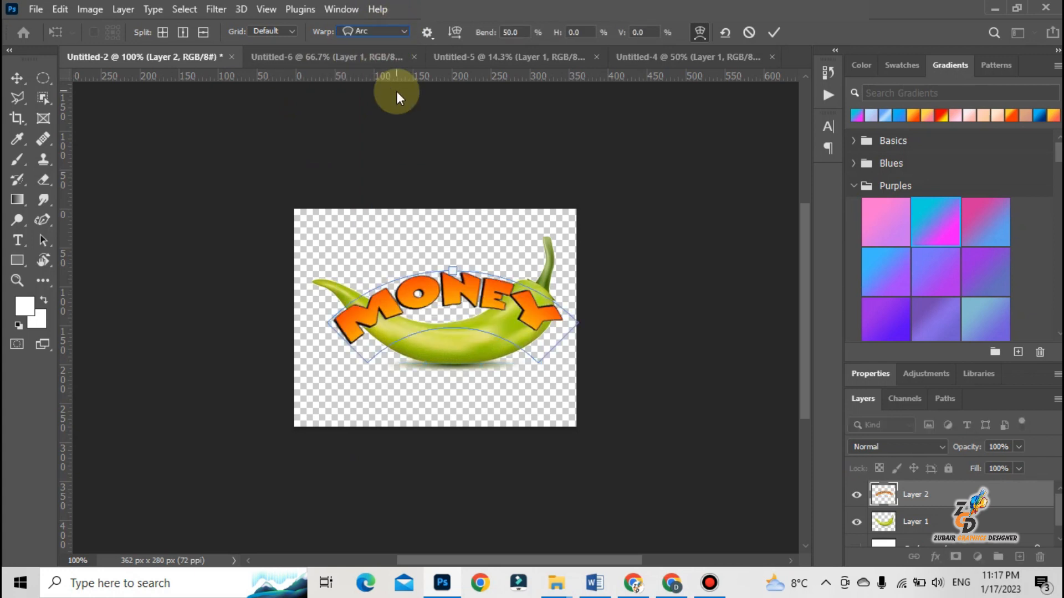
click(400, 32)
click(393, 124)
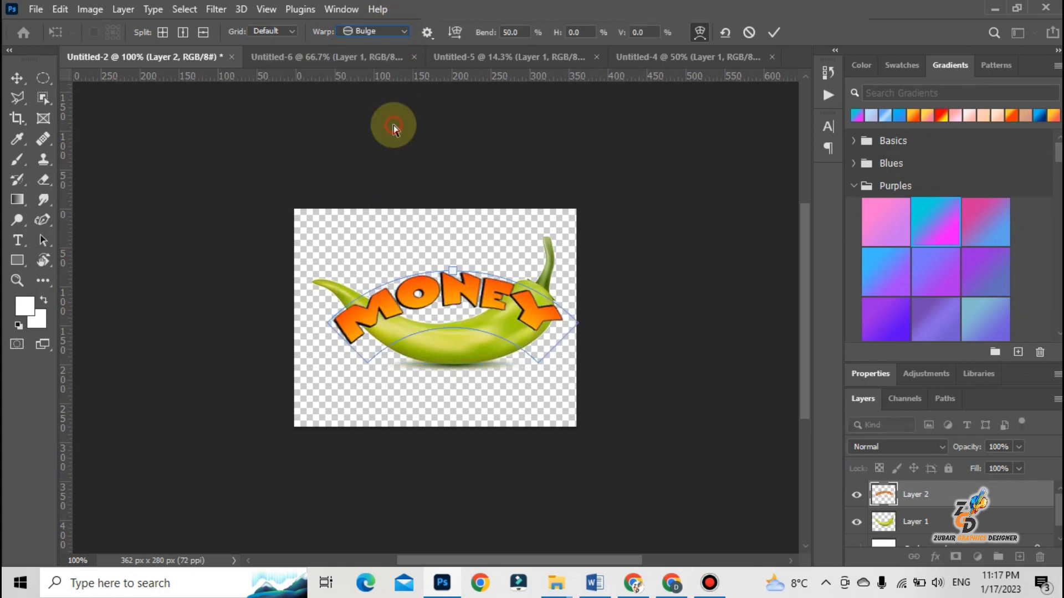
click(404, 31)
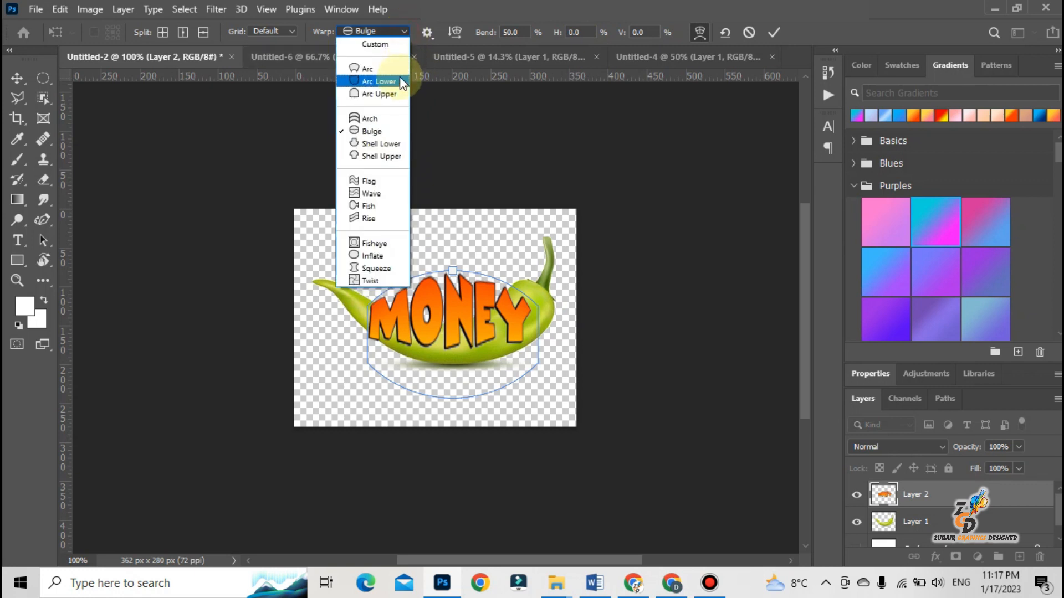
click(397, 86)
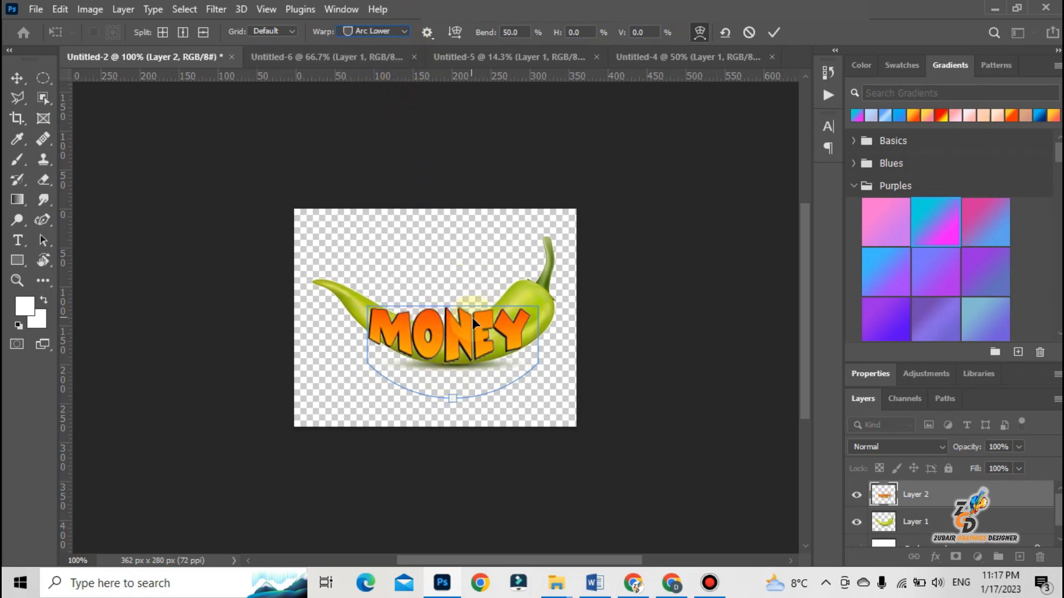
click(397, 31)
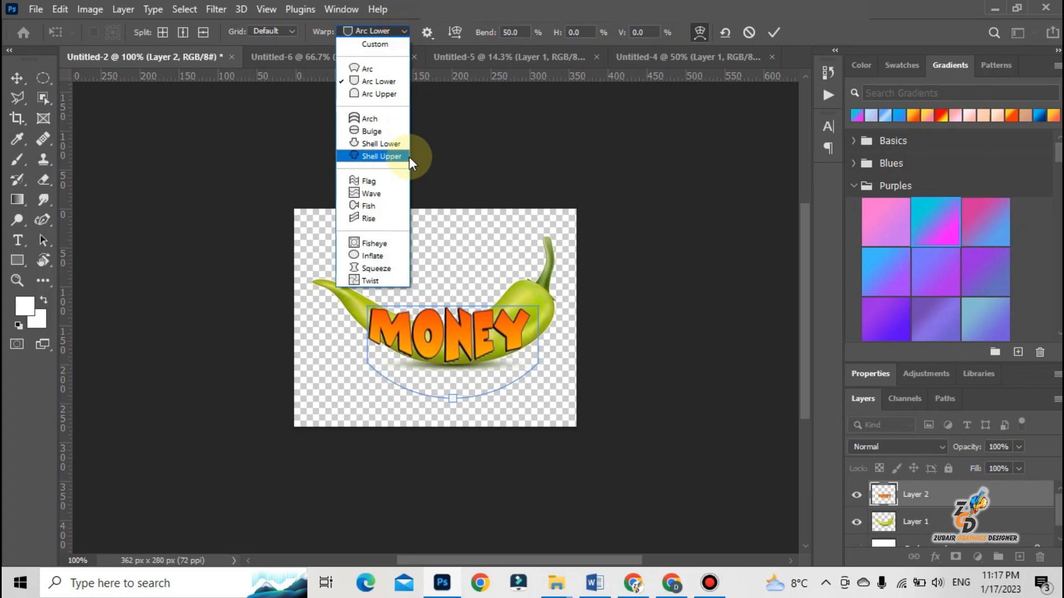
click(397, 210)
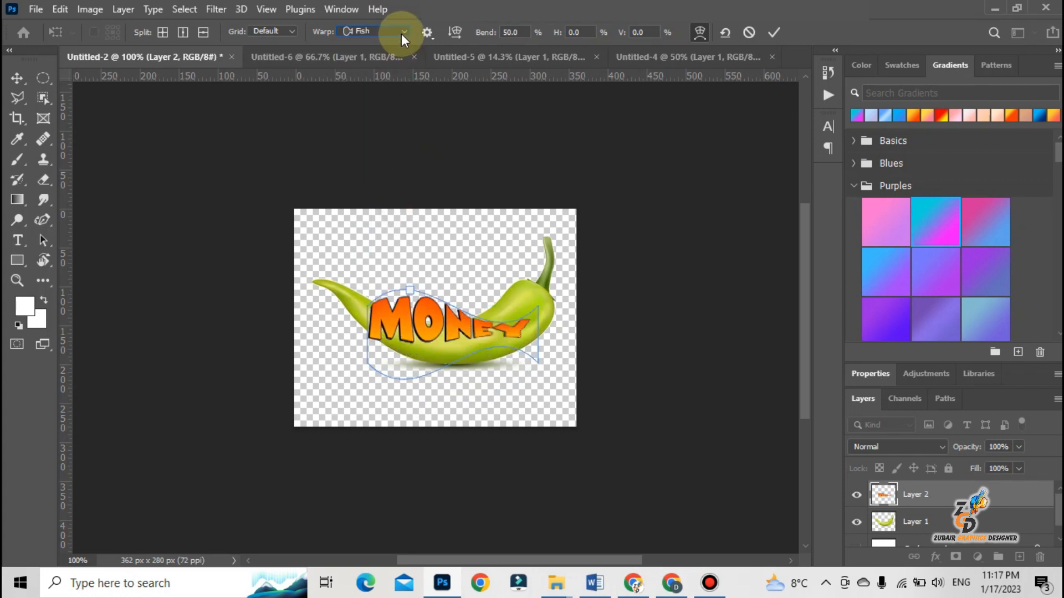
Apply the Fisheye warp style to the MONEY text, then switch to Custom warp with the Default grid.
click(401, 32)
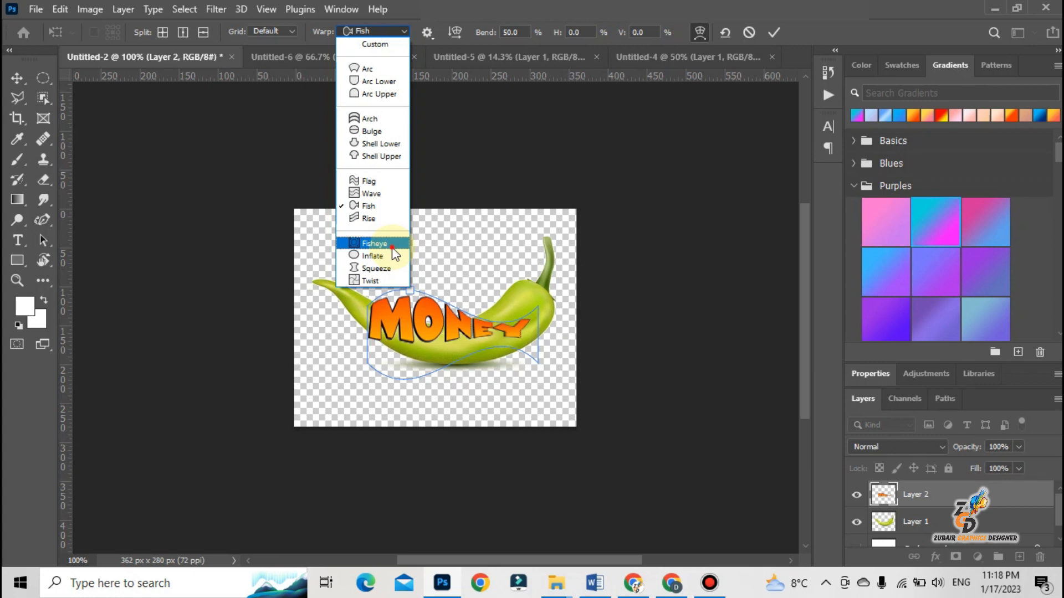
click(391, 246)
click(394, 32)
click(395, 46)
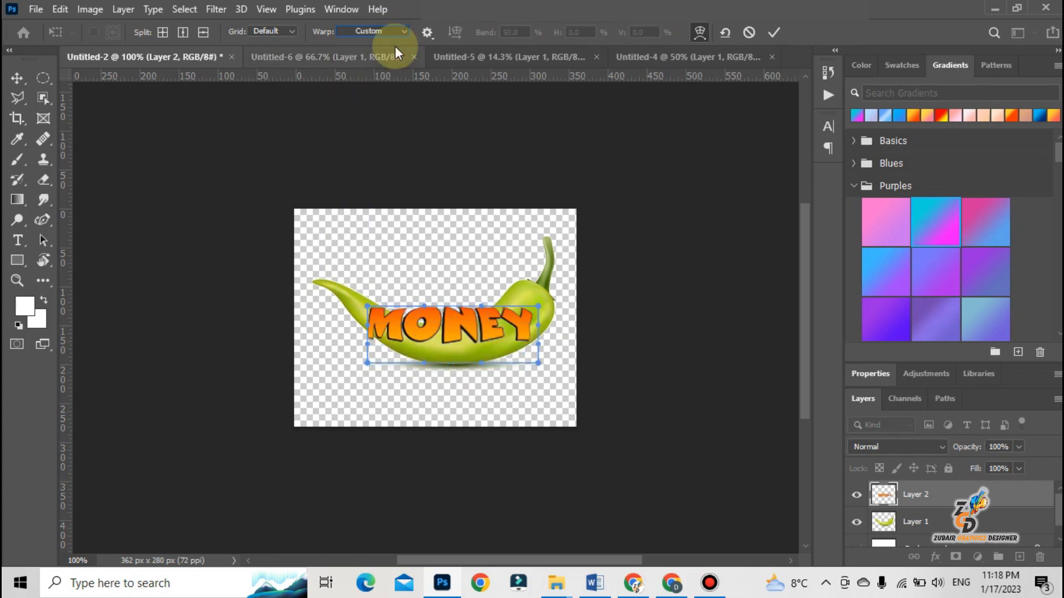
click(287, 31)
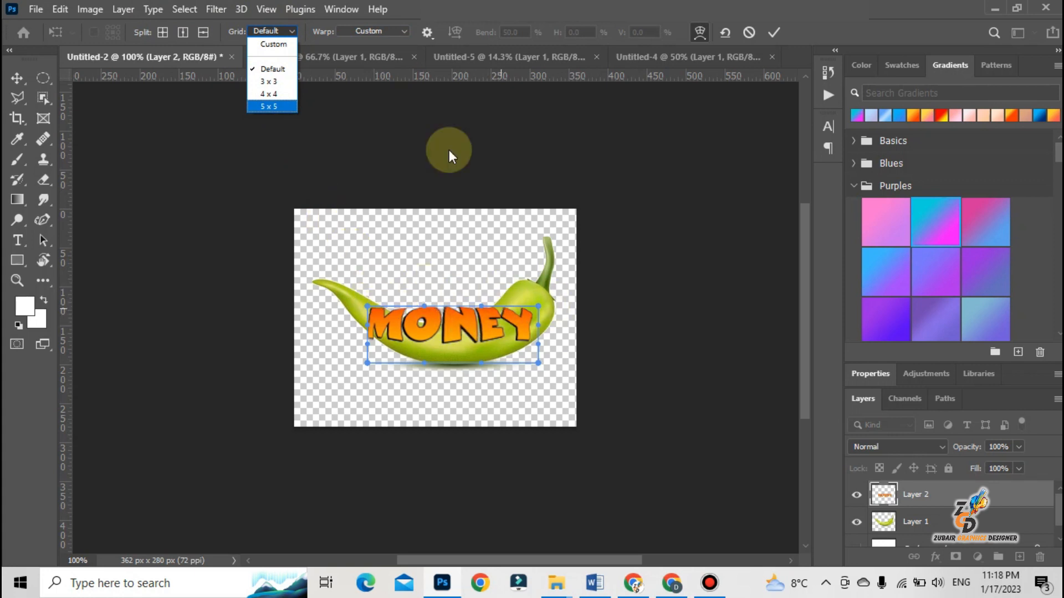
click(286, 69)
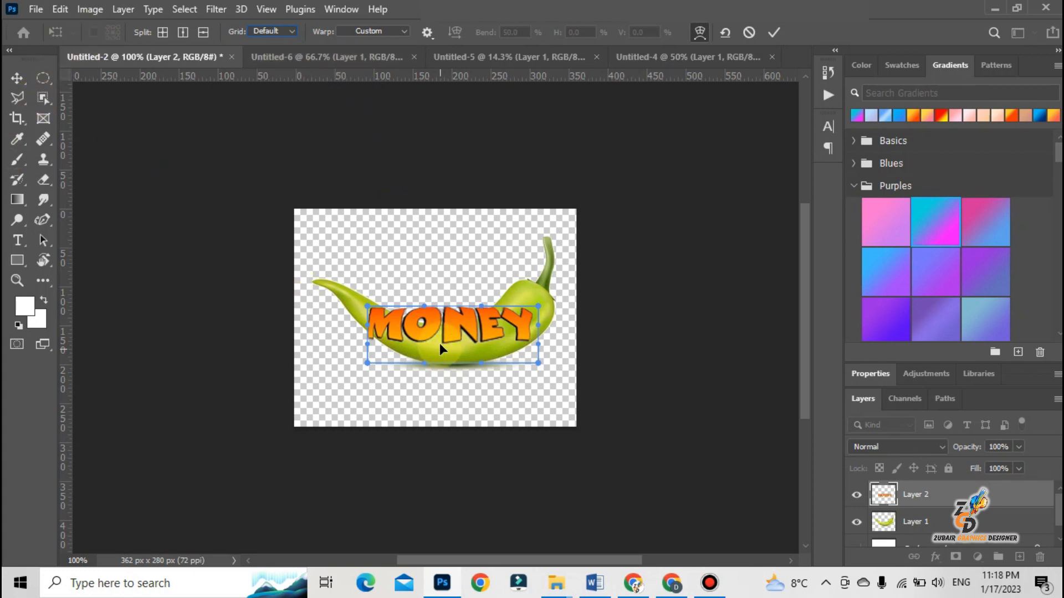
Reshape the MONEY text's warp corners and stretch its lower part downward to follow the chili's curved body.
drag(400, 328, 373, 307)
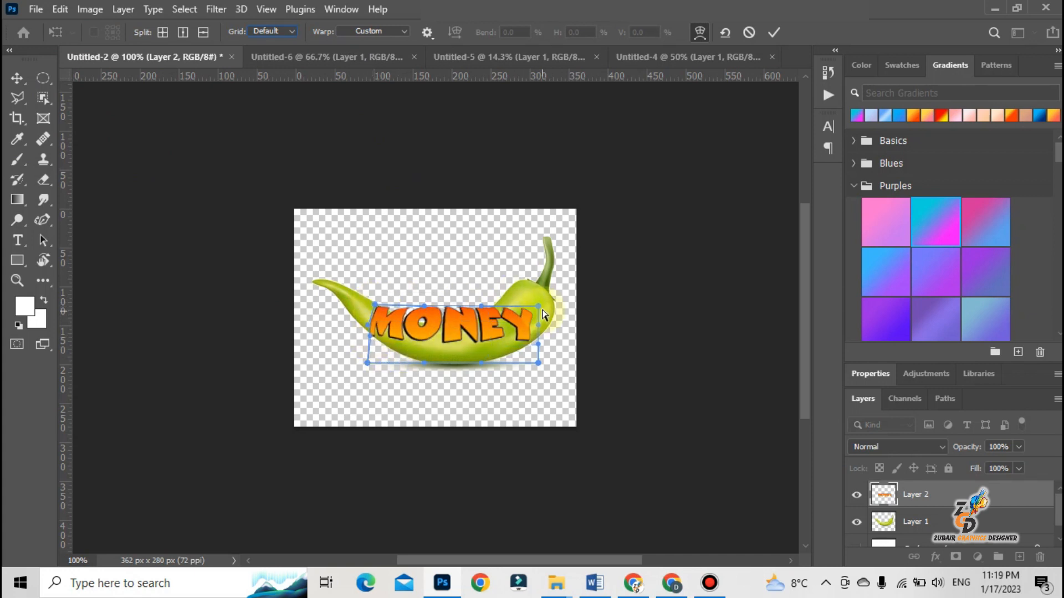
drag(537, 306, 515, 281)
drag(539, 363, 570, 376)
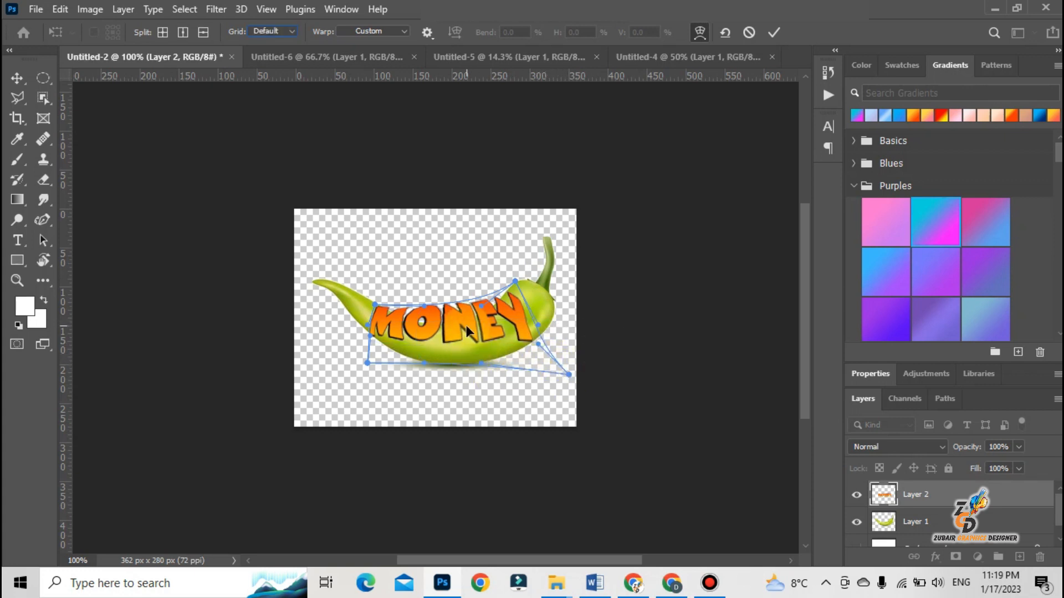
drag(463, 345, 464, 368)
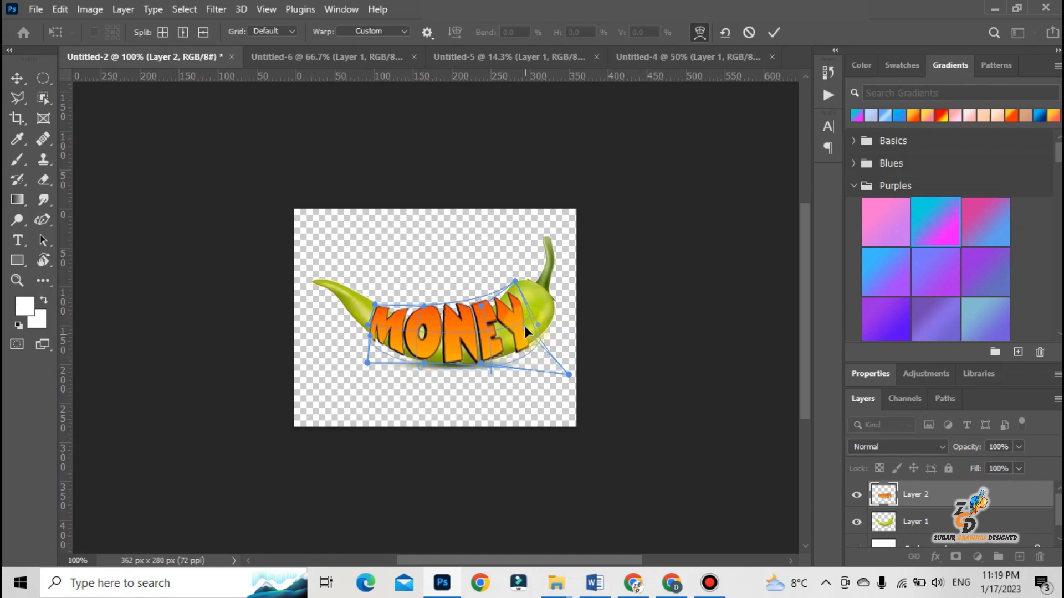
drag(524, 326, 532, 327)
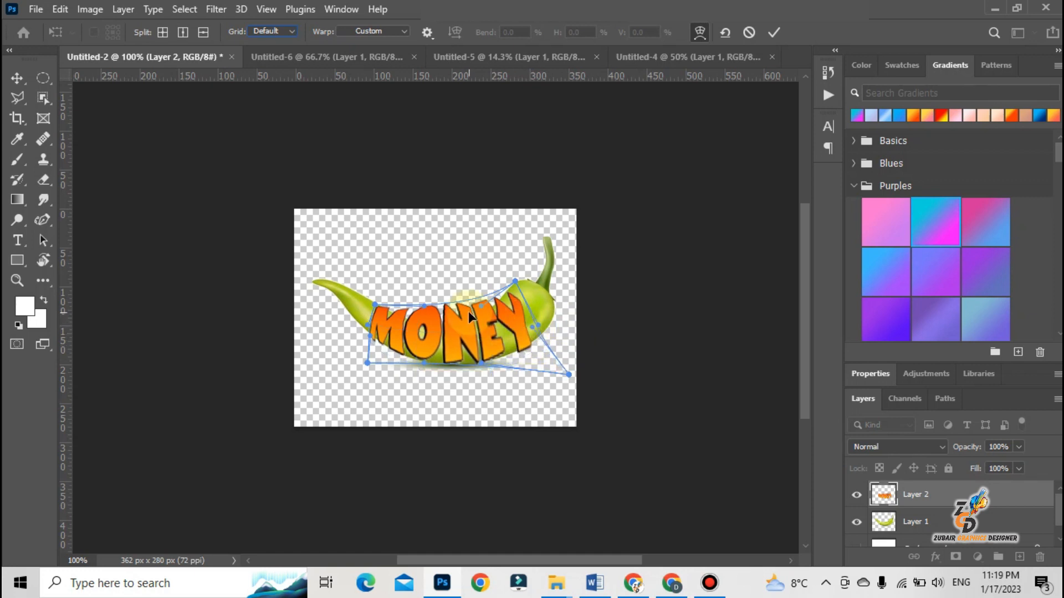
Lower Layer 2's opacity to 53% and refine the warp so the letters follow the chili's upper edge, then apply the transform.
click(1020, 446)
drag(999, 462, 986, 464)
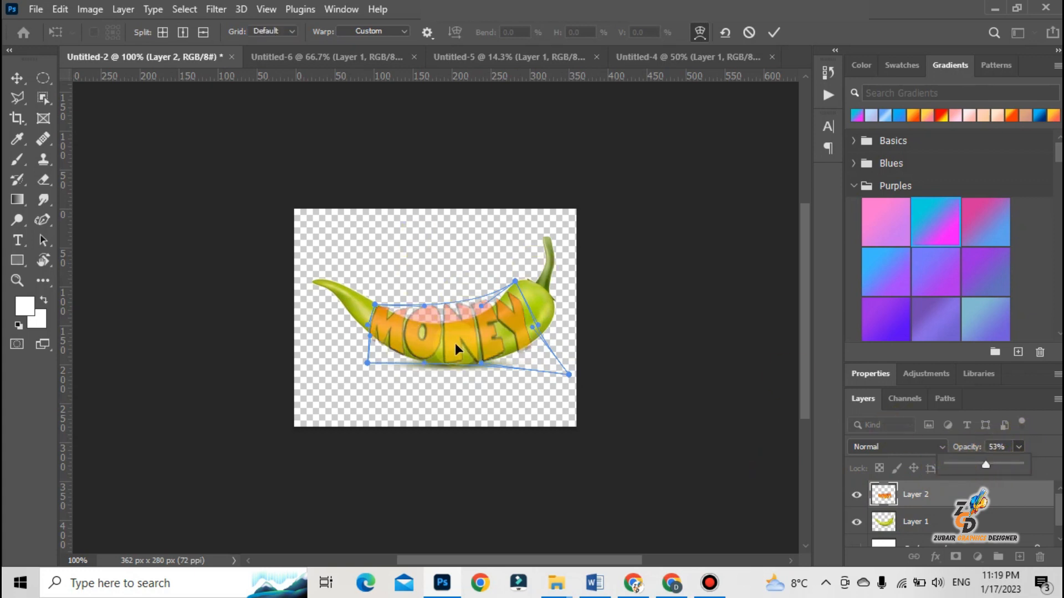
click(424, 304)
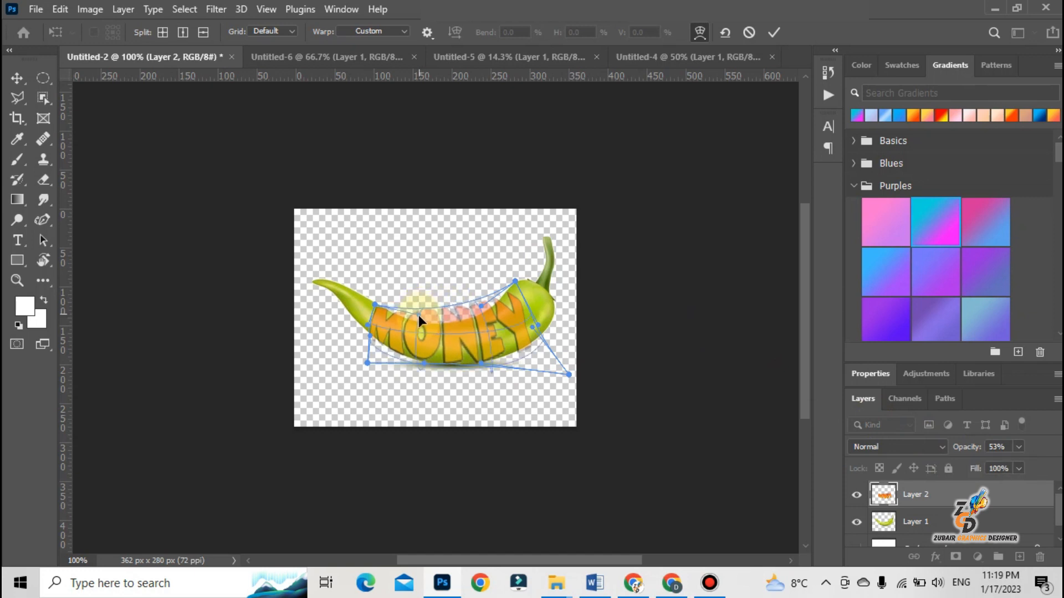
drag(449, 315, 460, 320)
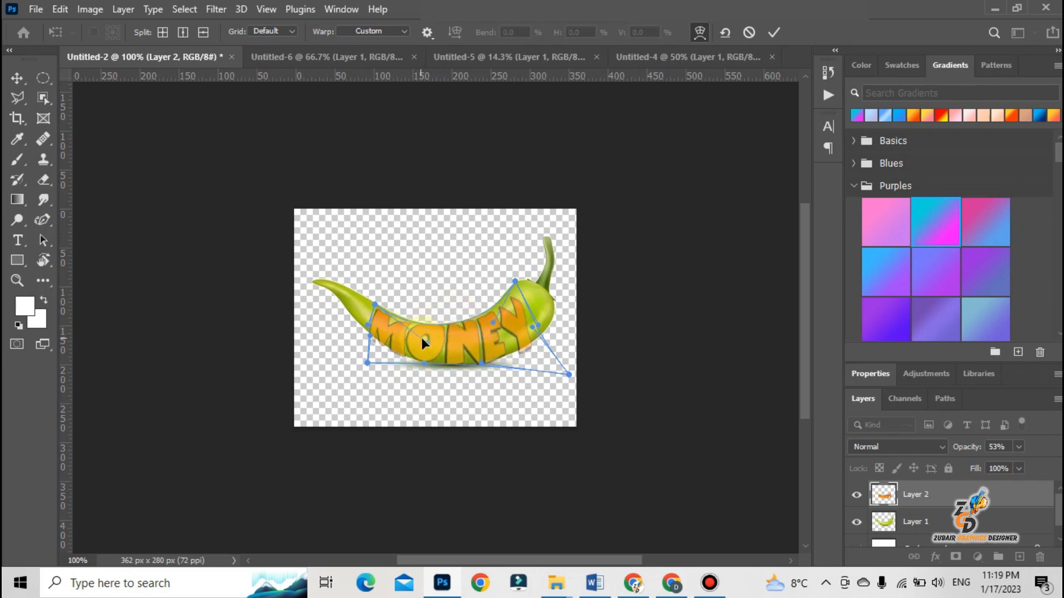
drag(426, 341, 431, 336)
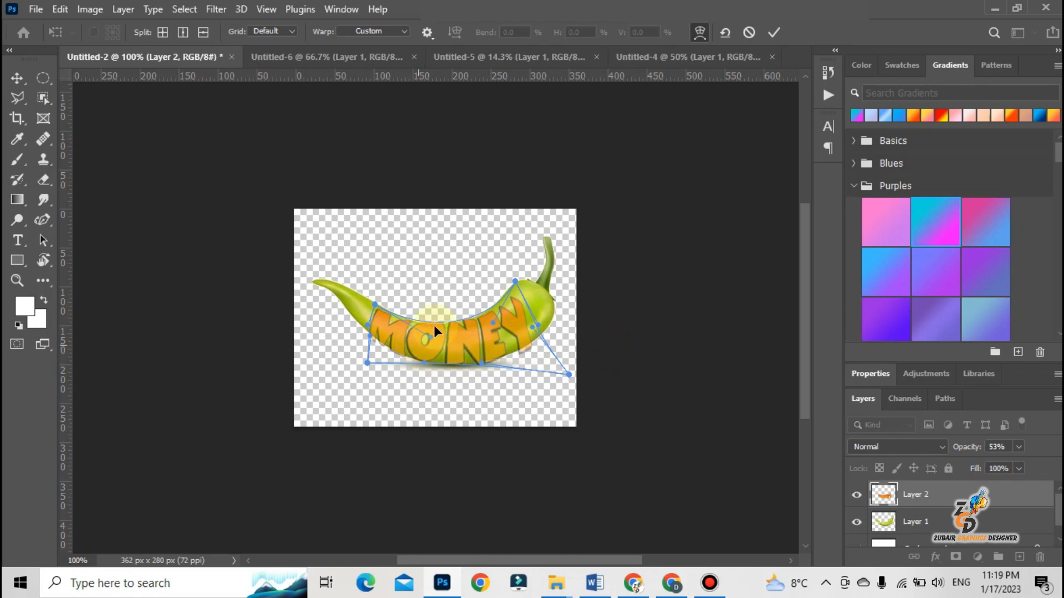
drag(524, 297, 513, 297)
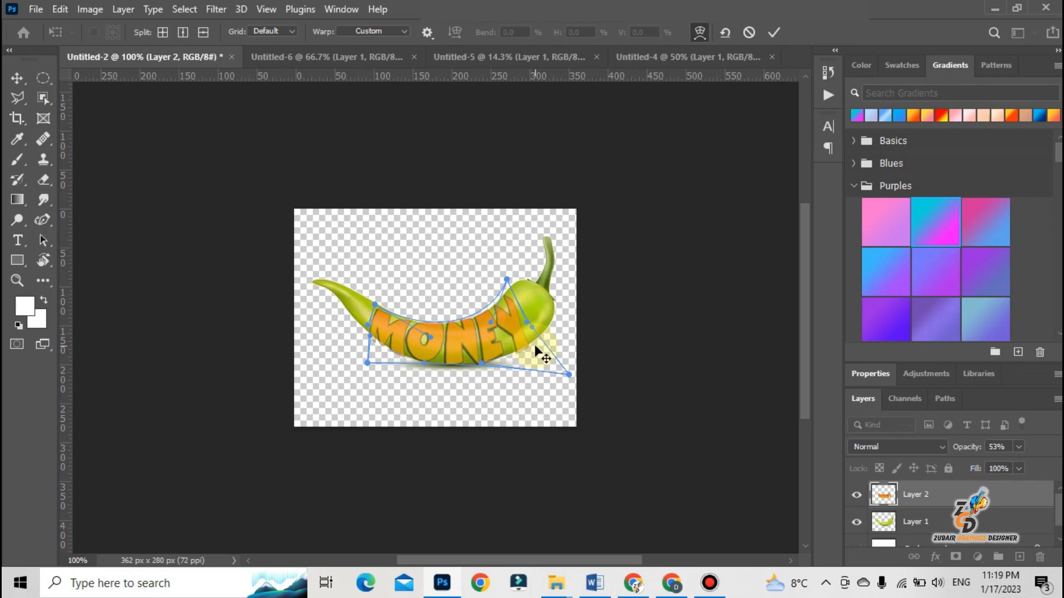
key(Return)
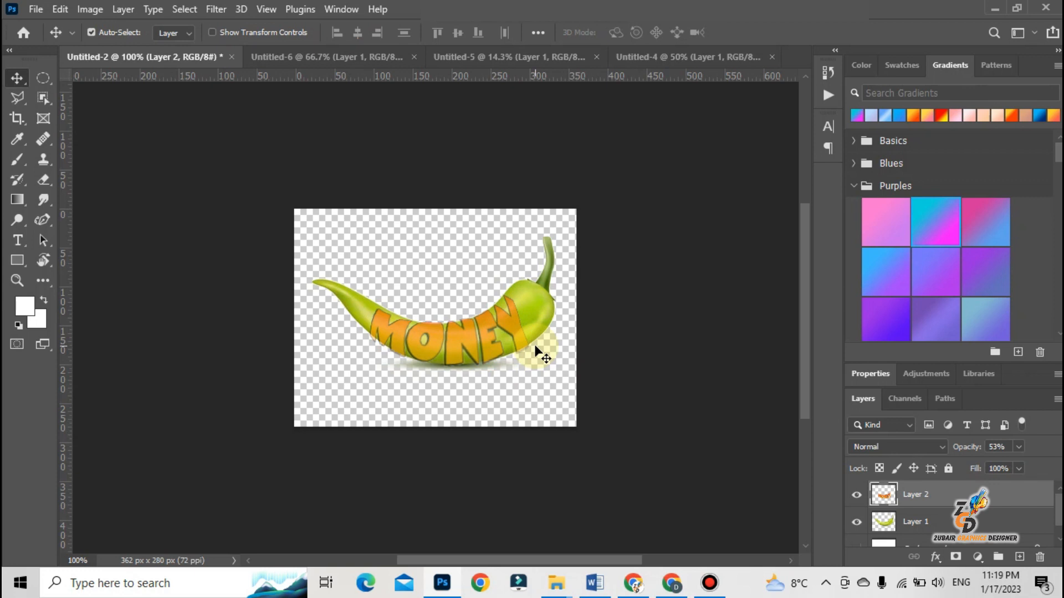
Set the opacity of the warped MONEY layer to 100%.
click(1020, 448)
drag(1024, 465, 1054, 465)
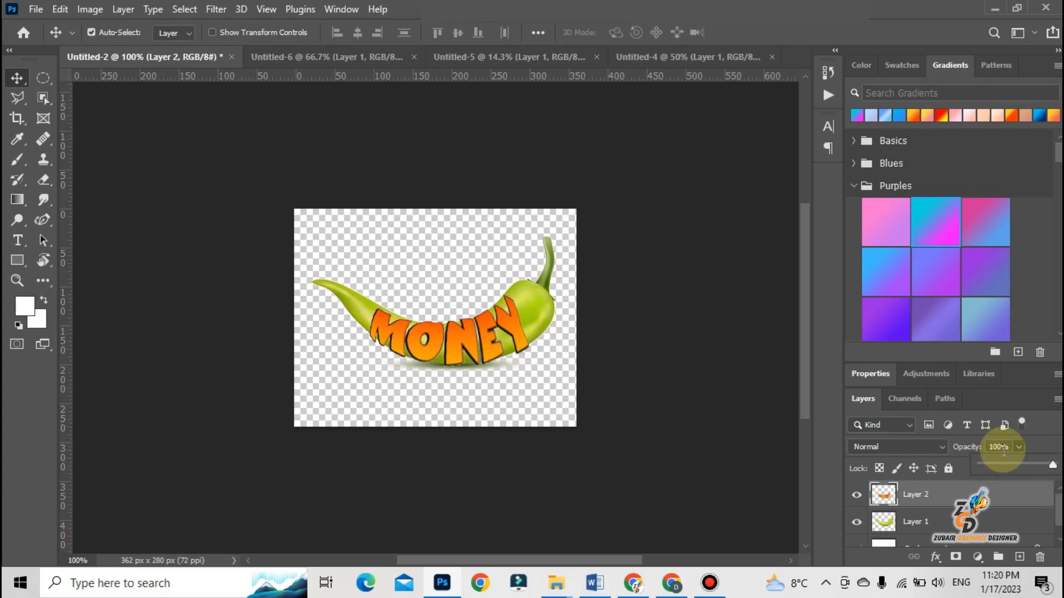
Try other blend modes on the MONEY layer and set it back to Normal.
click(942, 447)
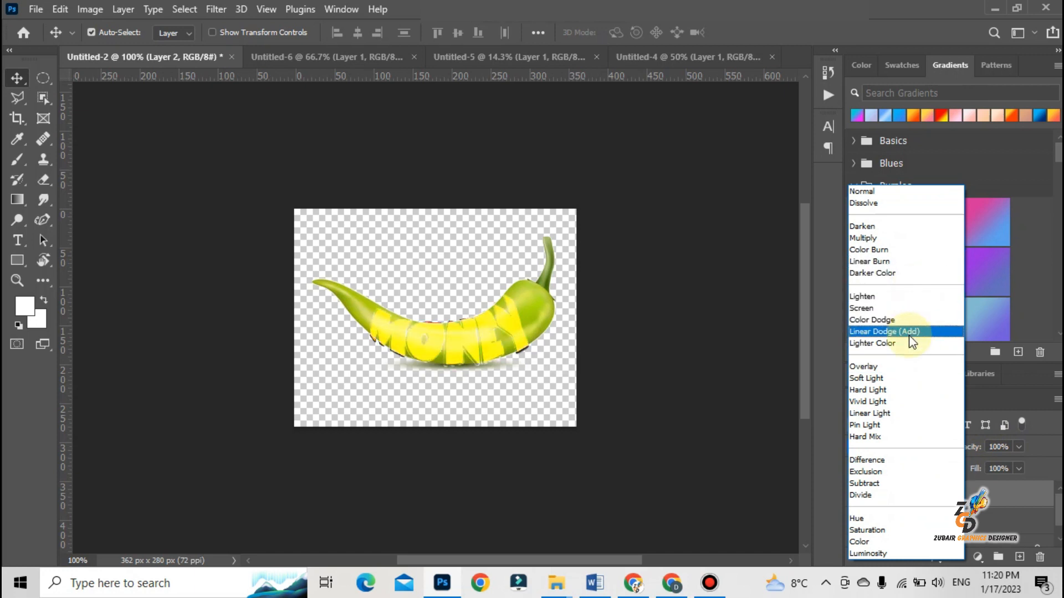
click(907, 422)
click(919, 450)
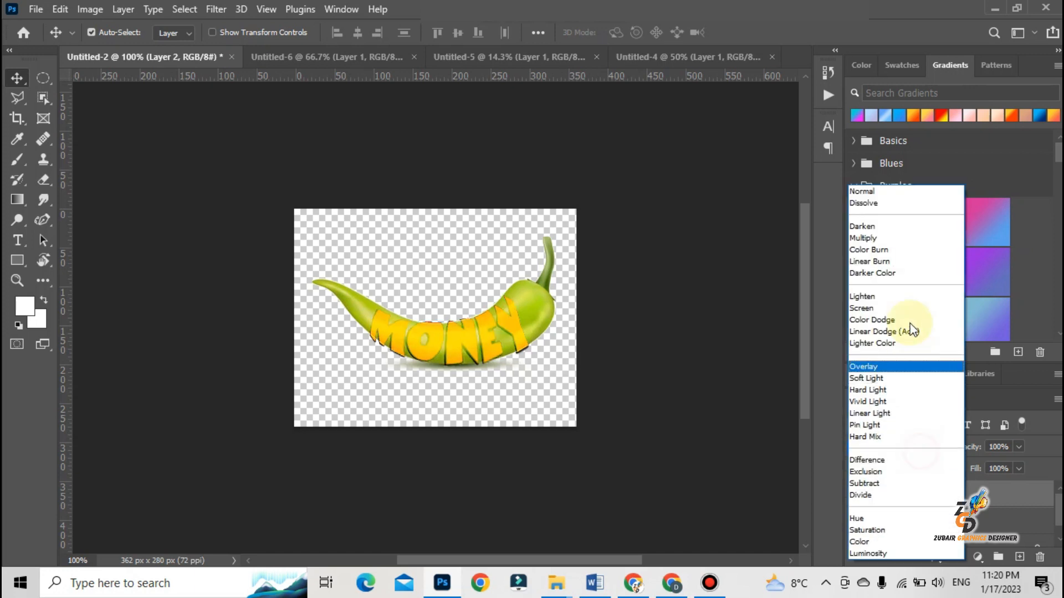
click(887, 192)
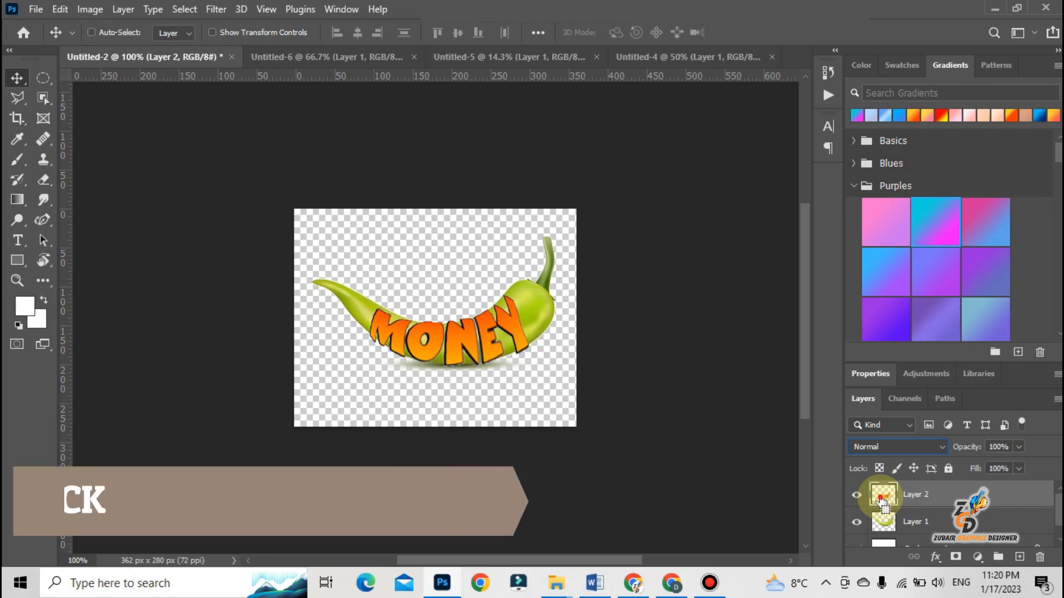
Load the MONEY letters of Layer 2 as a selection and invert it.
ctrl+click(883, 502)
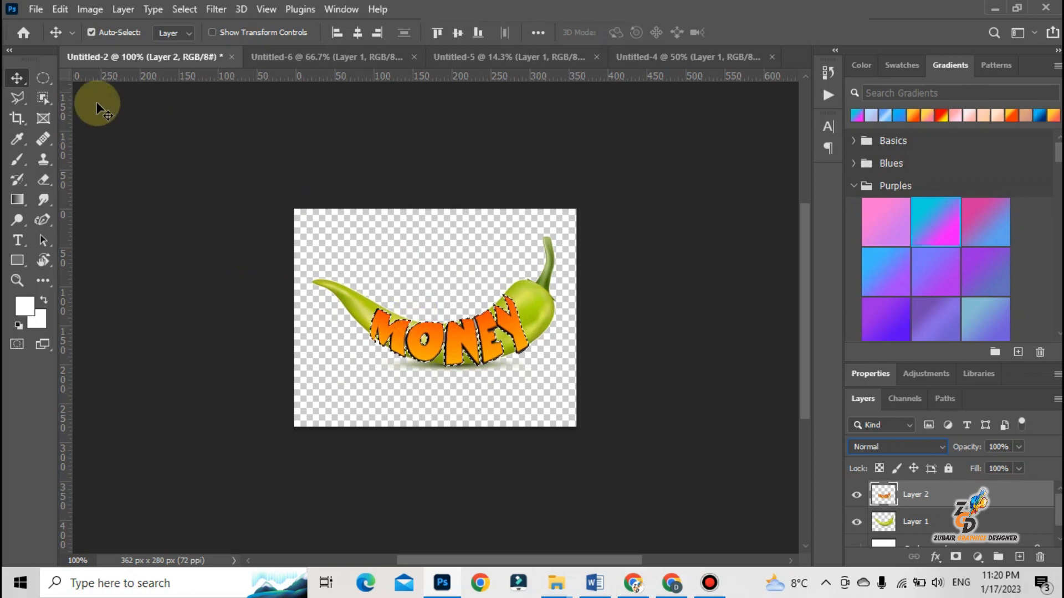
click(19, 98)
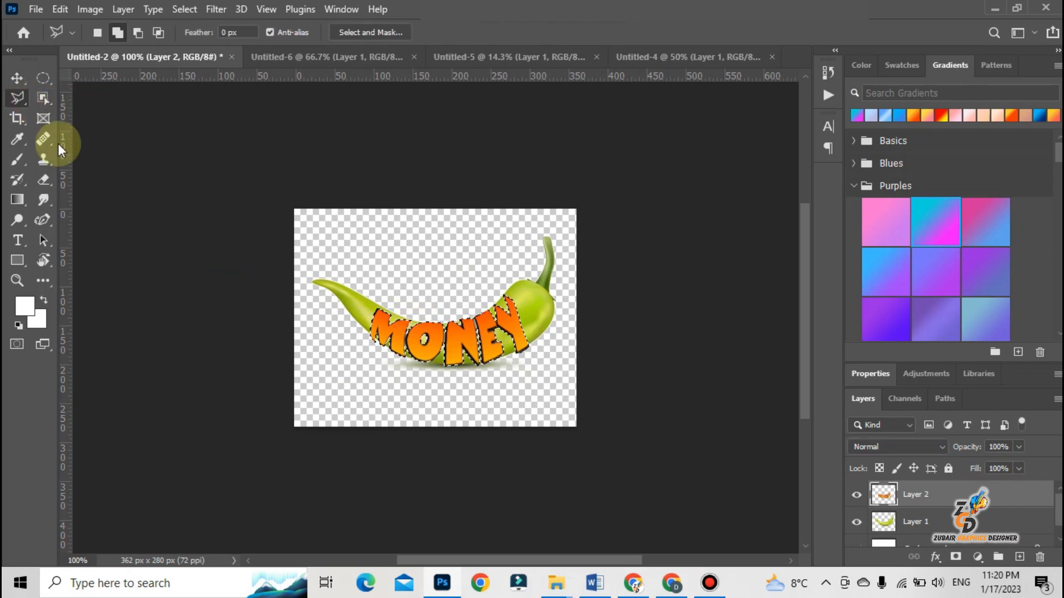
right_click(429, 275)
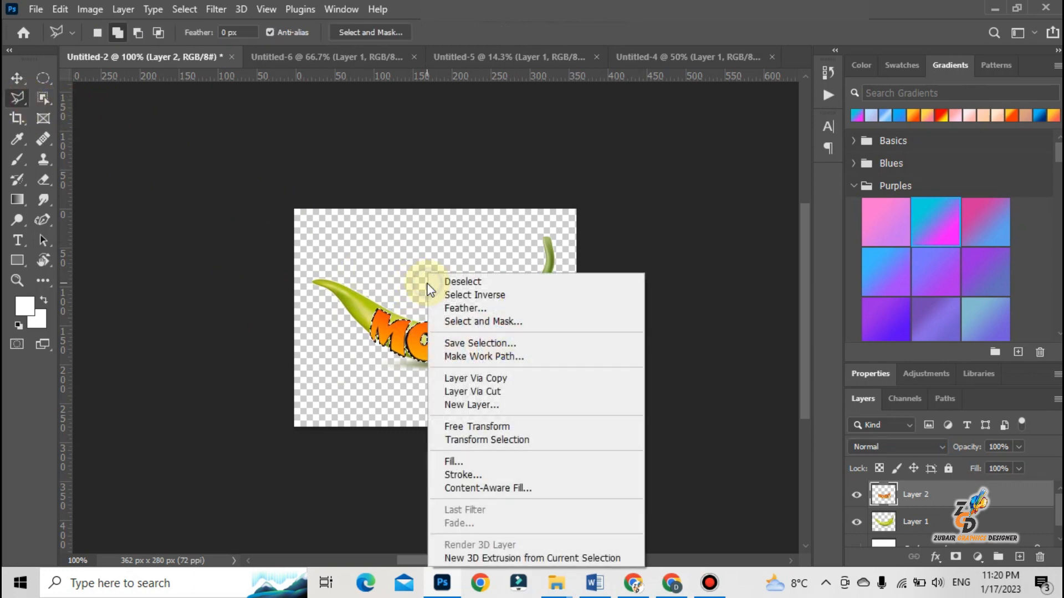
click(495, 295)
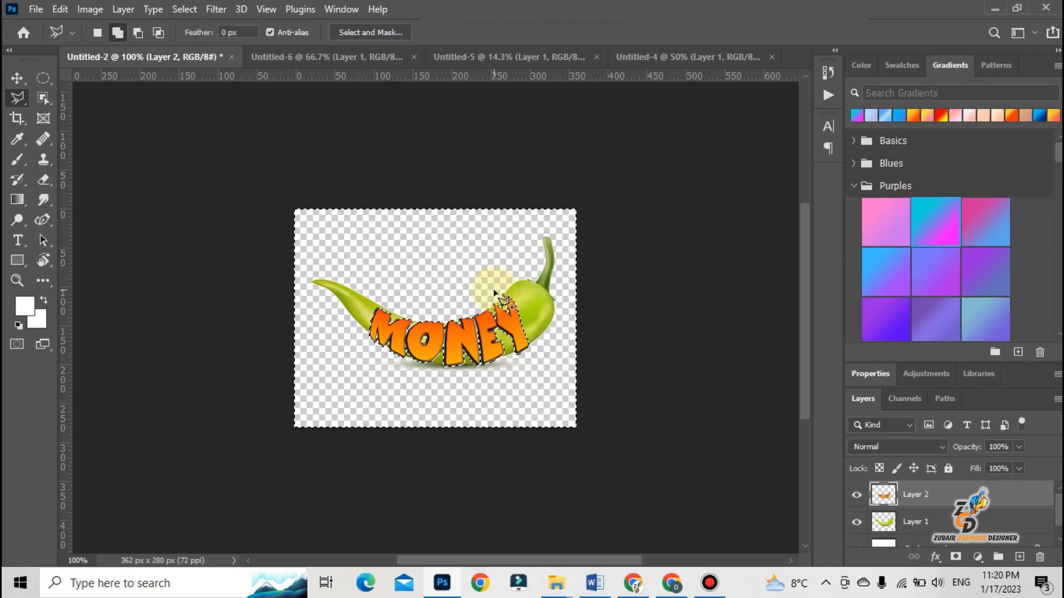
Erase the chili on Layer 1 between and around the MONEY letters, keeping its tip and stem end, then deselect.
click(44, 178)
mouse_move(403, 334)
mouse_down()
mouse_move(389, 310)
mouse_move(408, 313)
mouse_up()
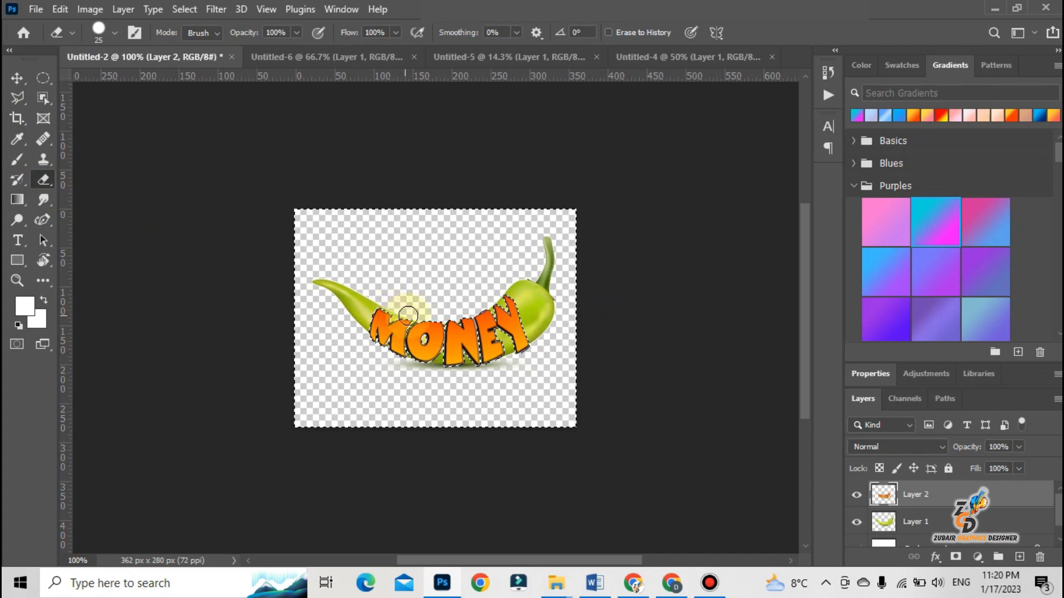
click(883, 521)
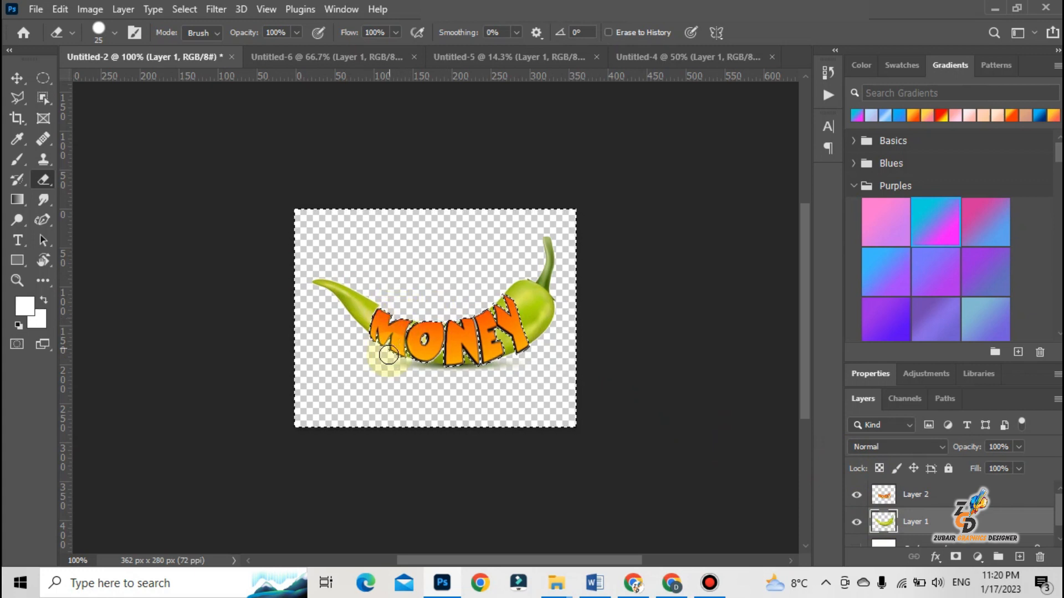
mouse_move(384, 342)
mouse_down()
mouse_move(429, 327)
mouse_move(415, 347)
mouse_up()
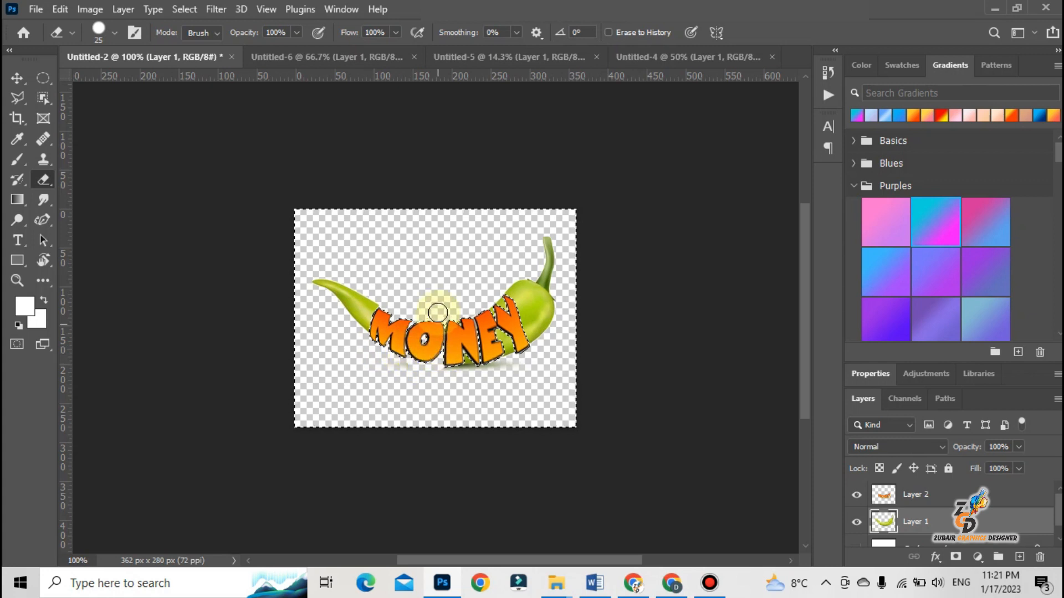
drag(454, 369, 468, 369)
mouse_move(468, 314)
mouse_down()
mouse_move(486, 362)
mouse_move(510, 357)
mouse_move(481, 328)
mouse_move(501, 318)
mouse_move(496, 307)
mouse_up()
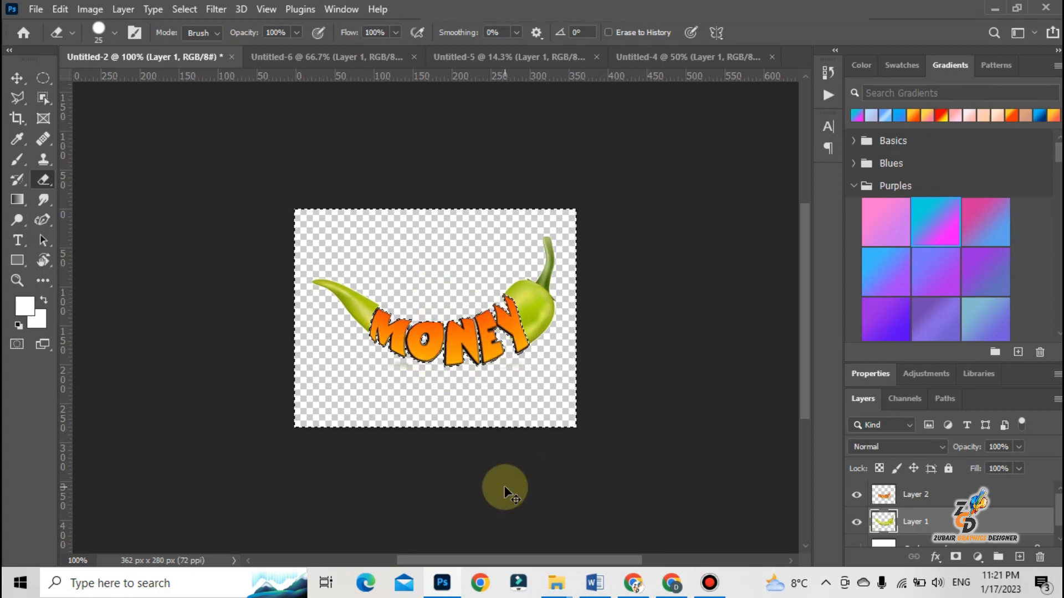
key(ctrl+d)
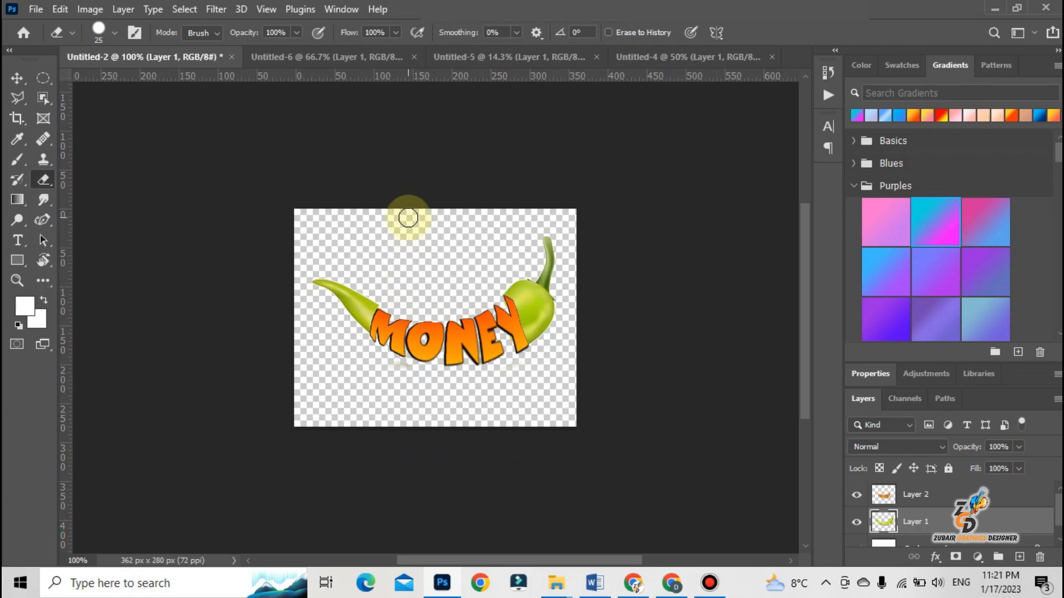
Switch to the horse document Untitled-6, show the COACH text layer Untitled-7 and select it.
click(329, 56)
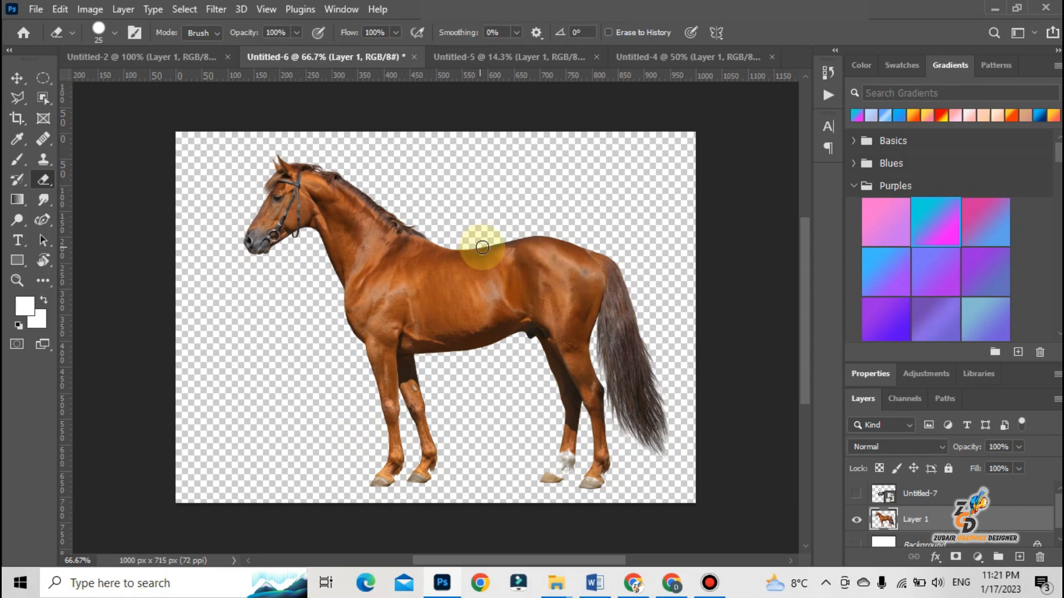
click(855, 498)
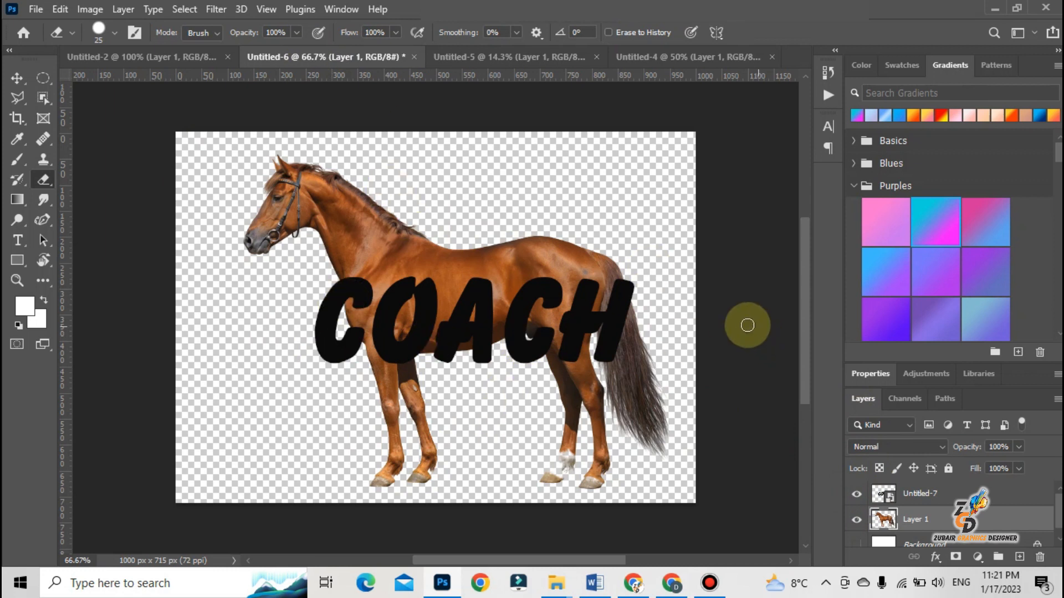
click(17, 79)
click(341, 299)
key(ctrl)
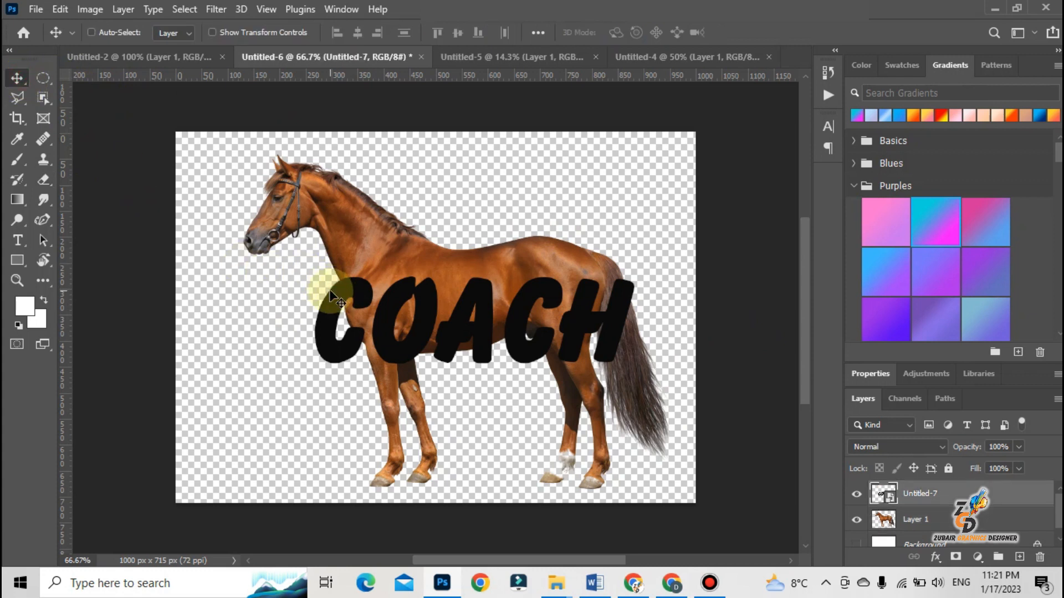
Start a Warp transform on the COACH text and bend its first letters up onto the horse's shoulder.
key(ctrl+t)
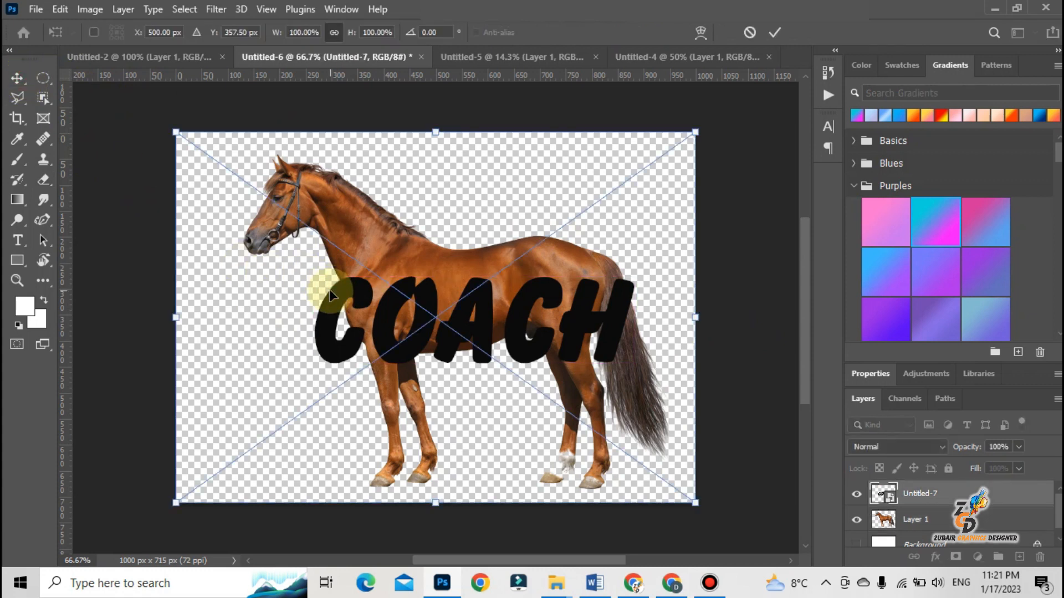
right_click(330, 291)
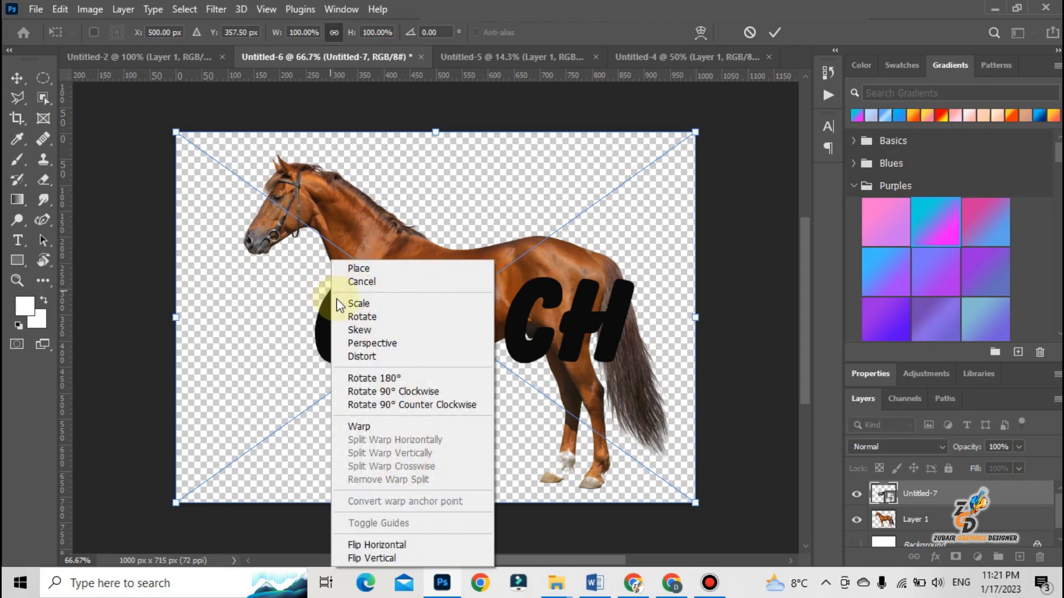
click(360, 426)
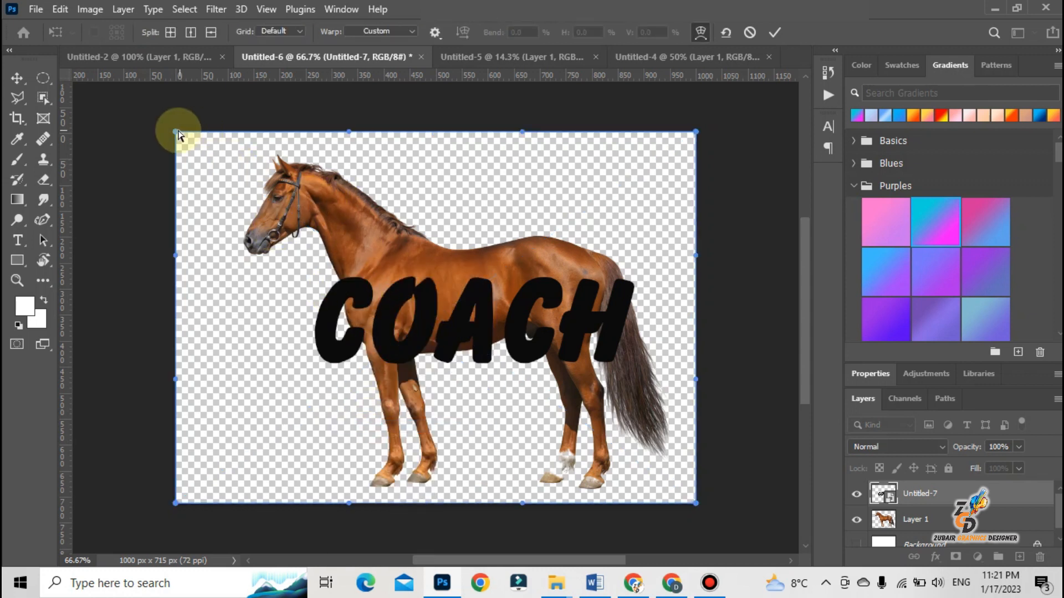
drag(172, 139, 175, 136)
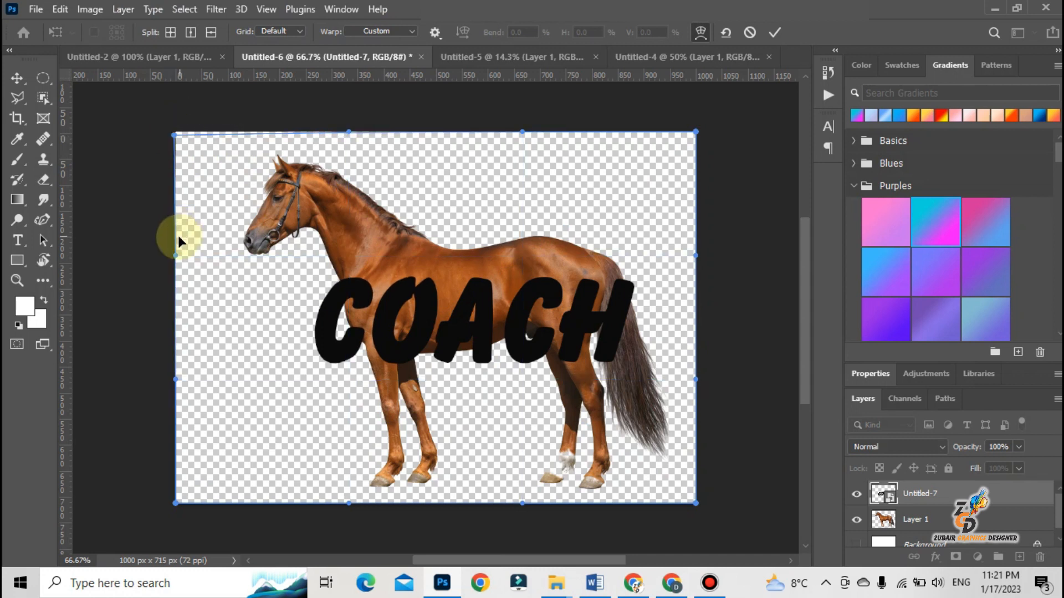
drag(179, 259, 361, 242)
drag(370, 317, 420, 247)
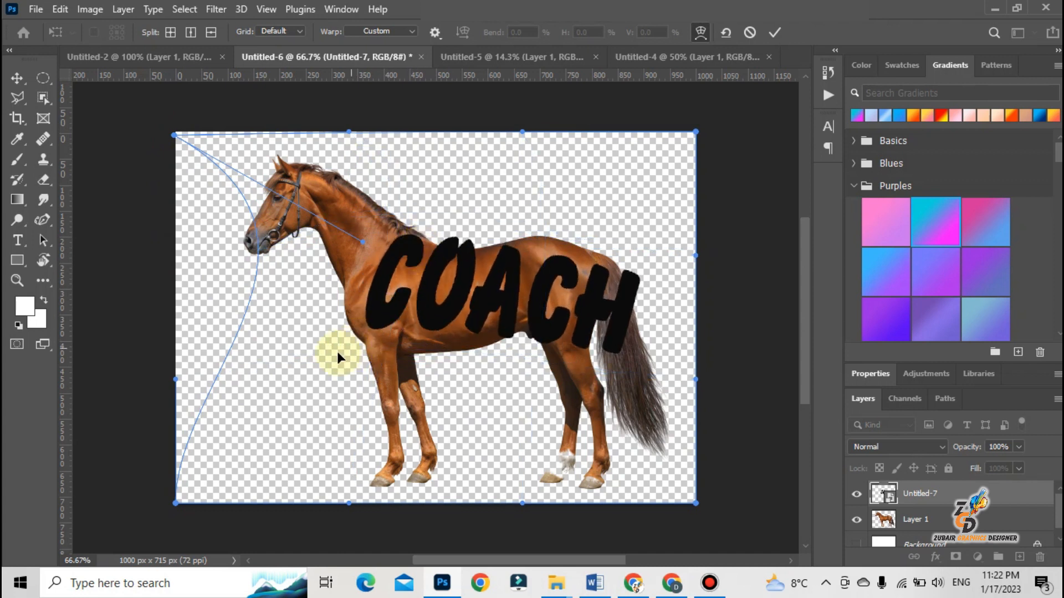
Reshape the warp's corner and side handles so the COACH letters fit onto the horse's body between shoulder and hindquarters.
drag(177, 501, 291, 464)
drag(174, 381, 288, 347)
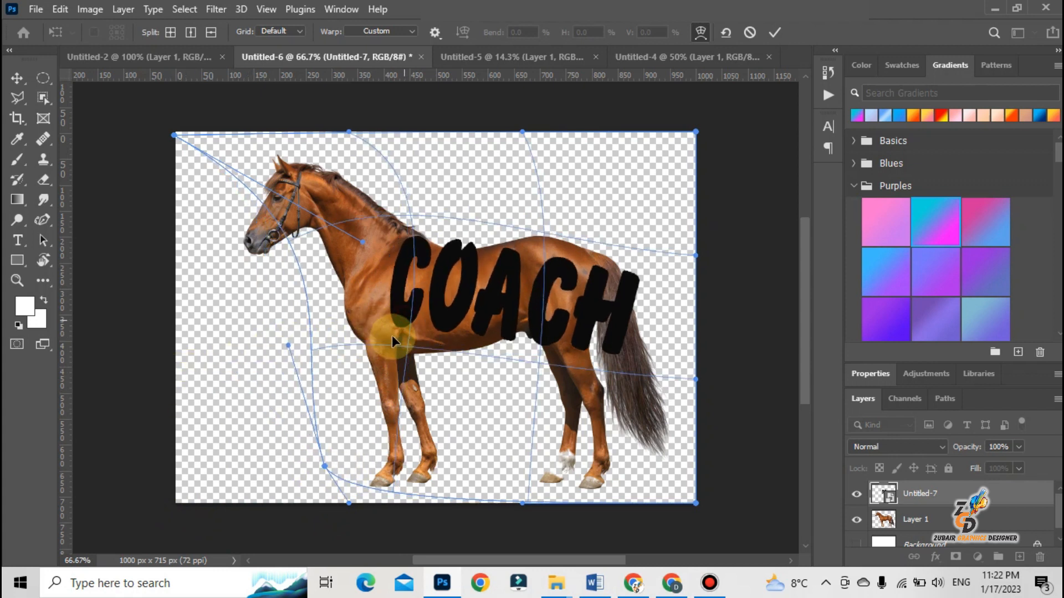
drag(392, 335, 384, 354)
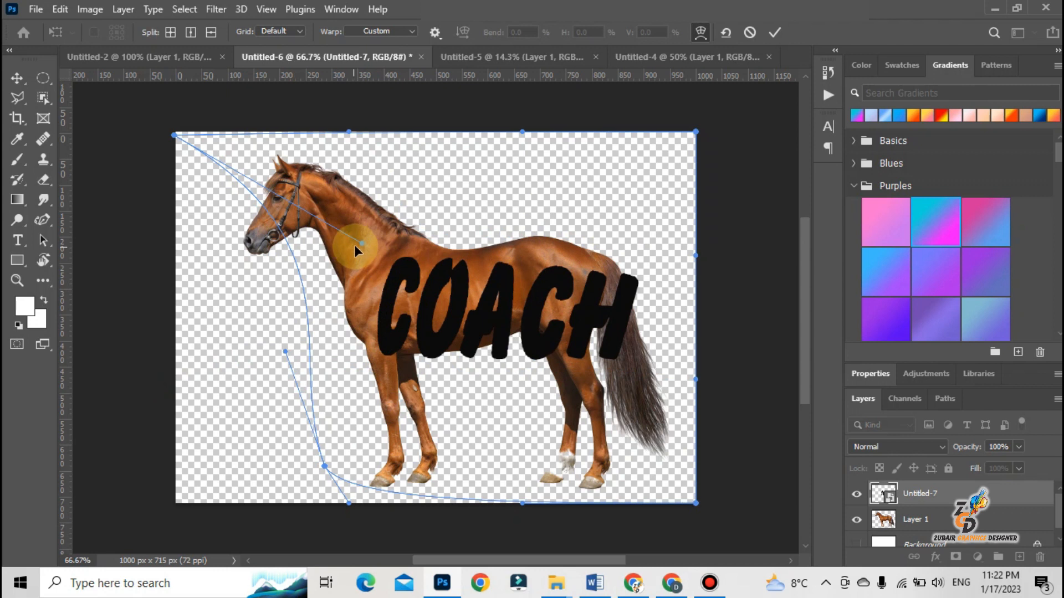
drag(361, 240, 415, 82)
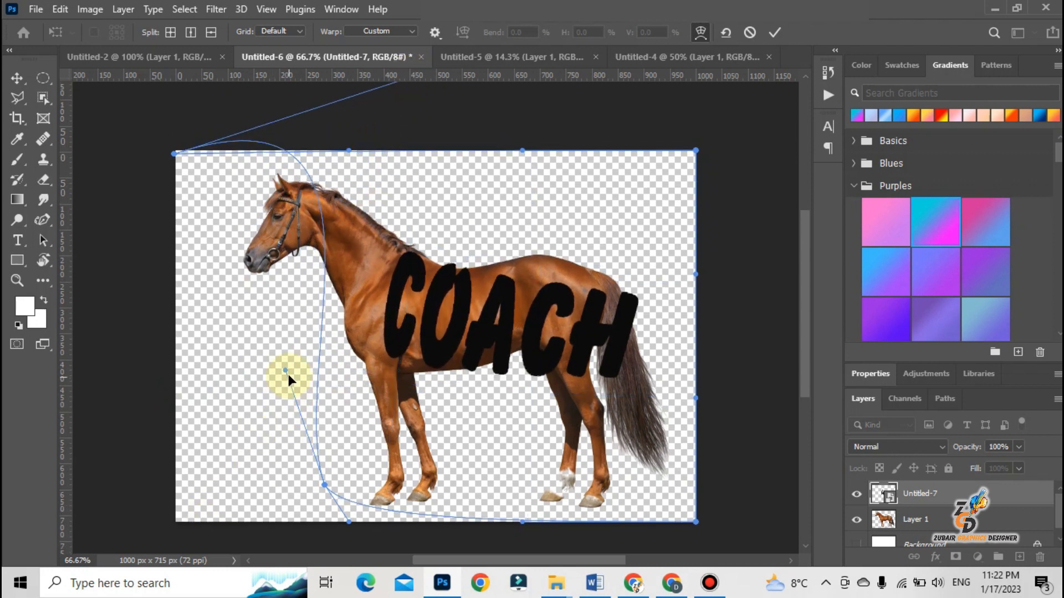
drag(284, 368, 278, 501)
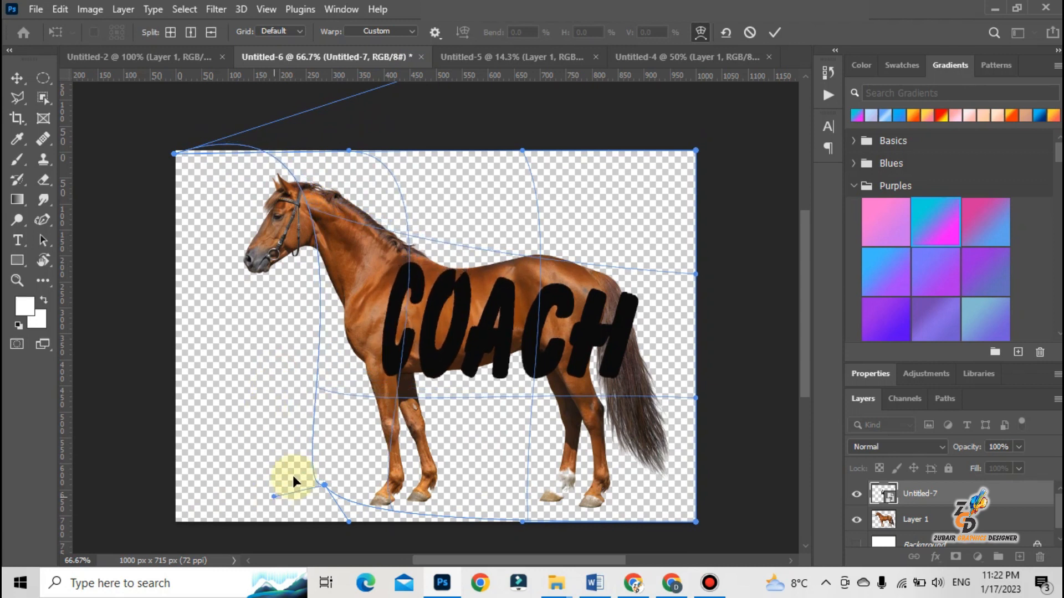
drag(621, 304, 575, 287)
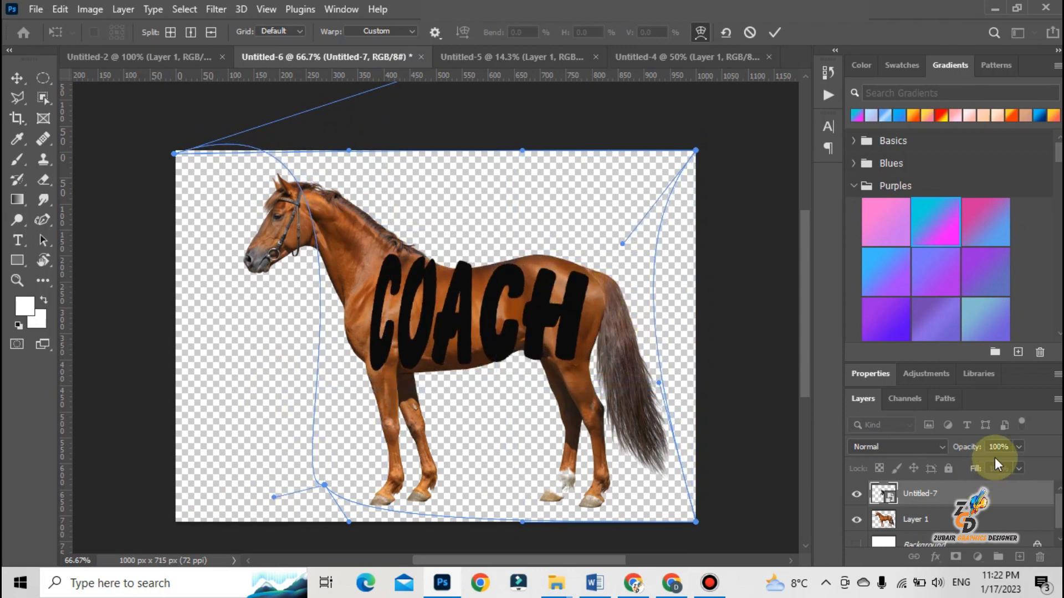
Lower the COACH layer's opacity to 73% and refine the warp so the letters follow the horse's back and belly.
click(1019, 447)
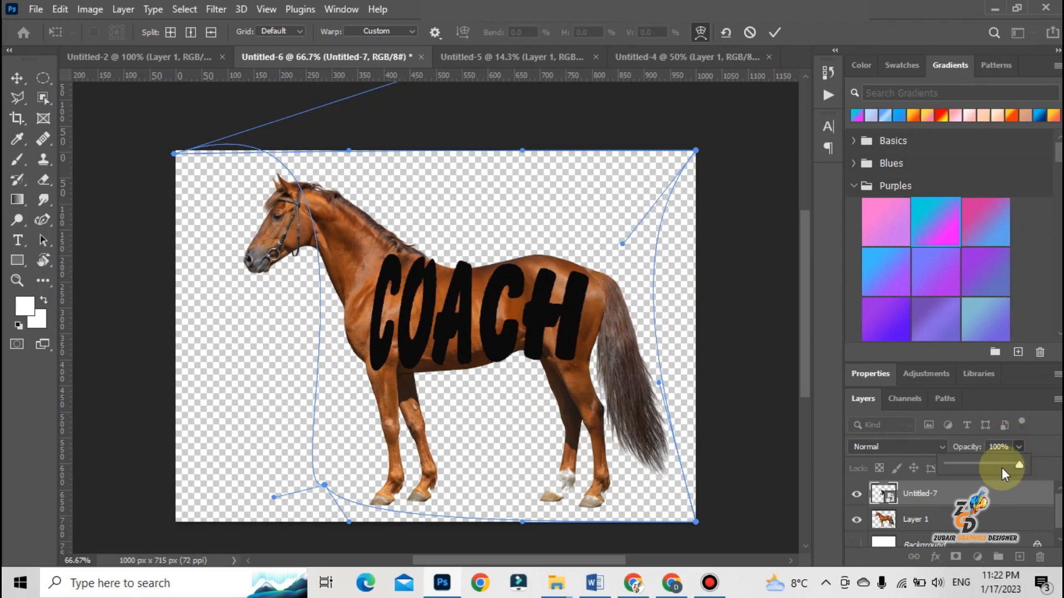
drag(1001, 472, 999, 472)
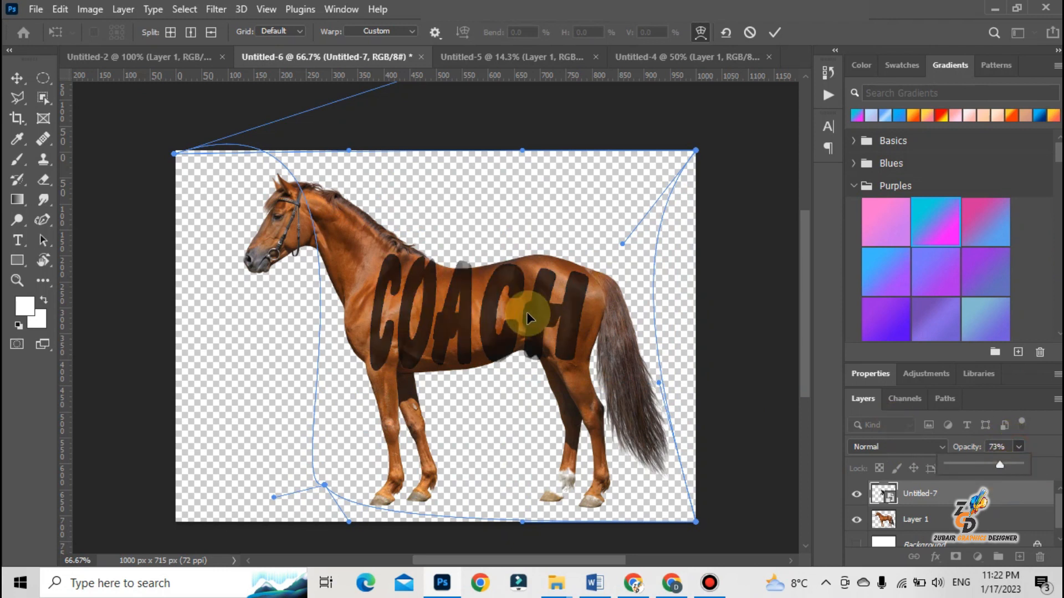
click(471, 271)
drag(464, 272, 503, 171)
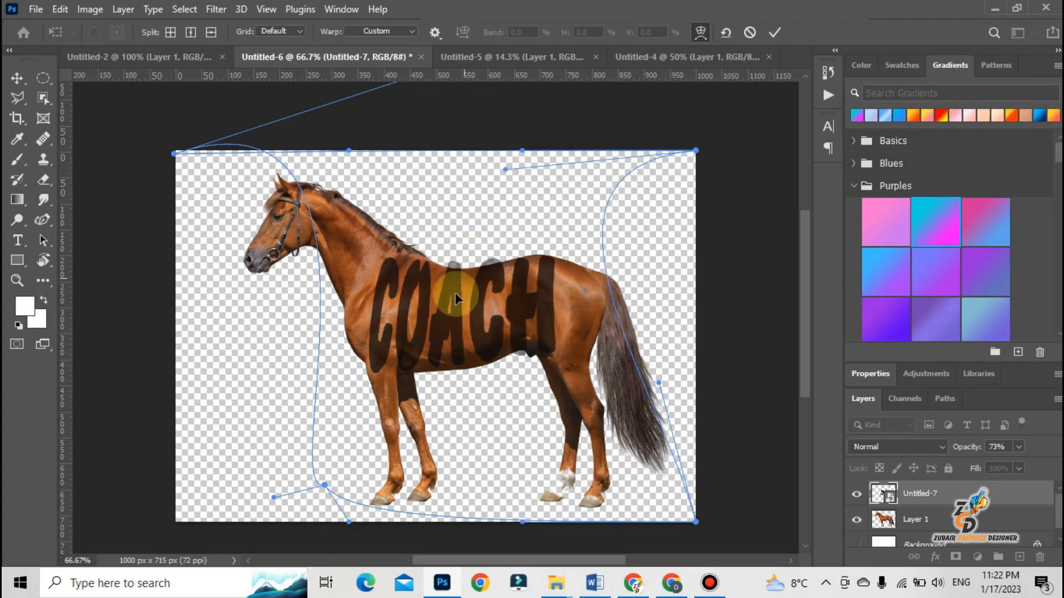
drag(453, 301, 449, 298)
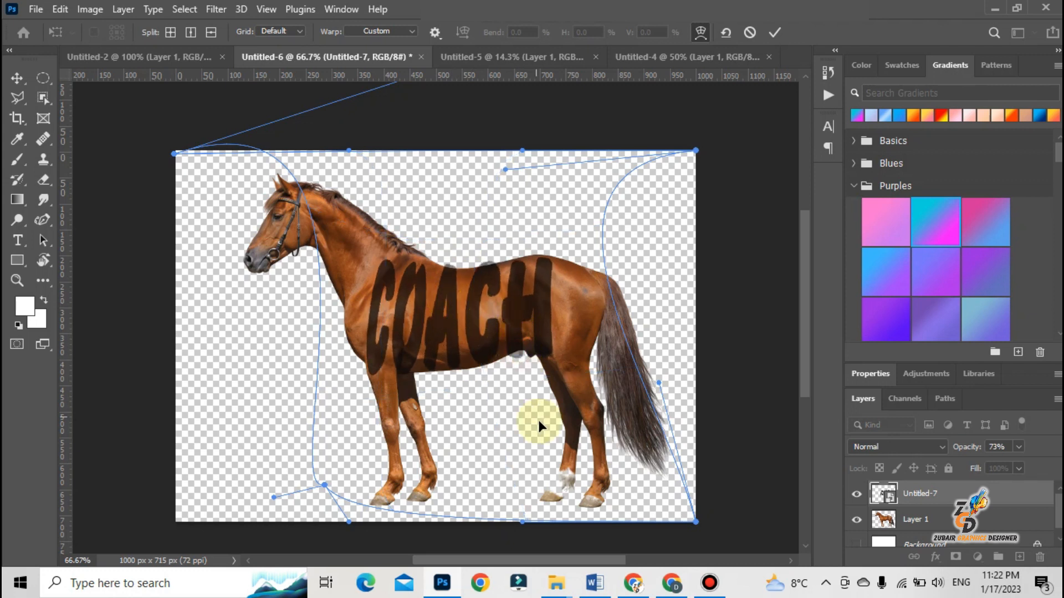
drag(522, 362, 517, 340)
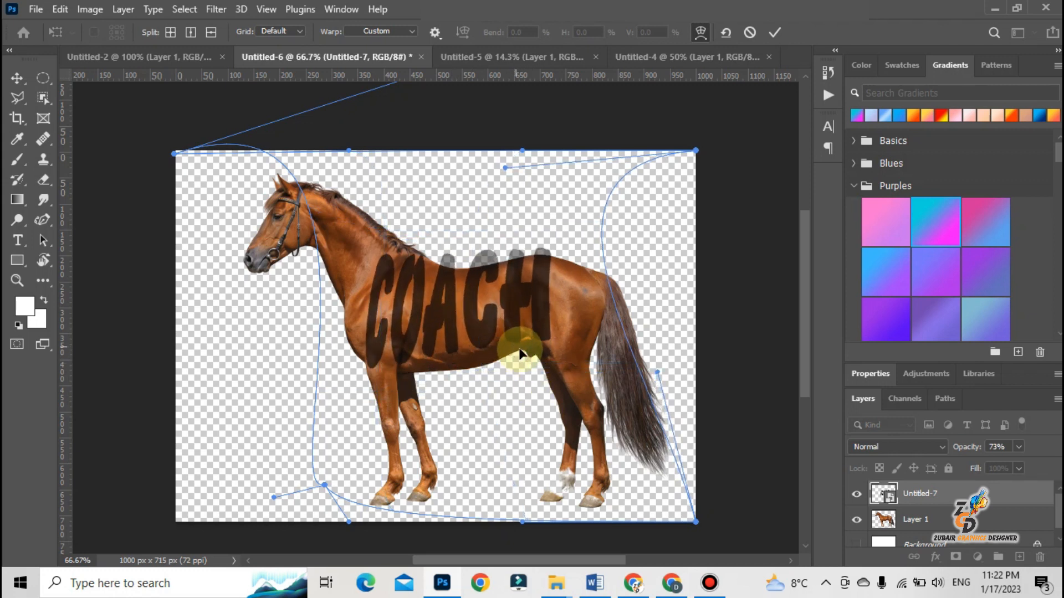
drag(516, 515, 497, 358)
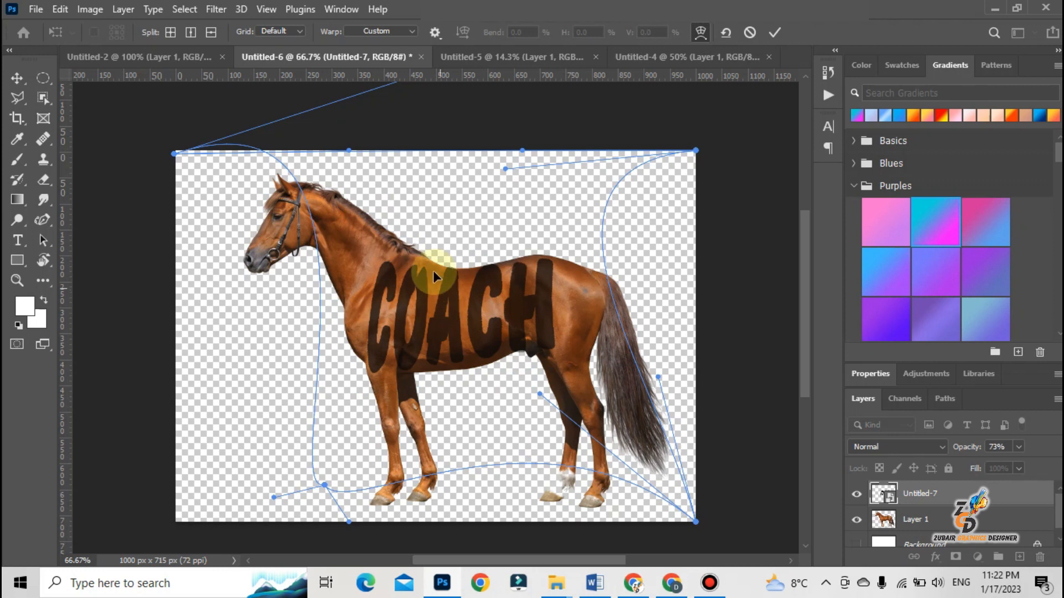
Shift and narrow the COACH letters between the horse's front and hind legs, then apply the warp.
drag(424, 270, 458, 263)
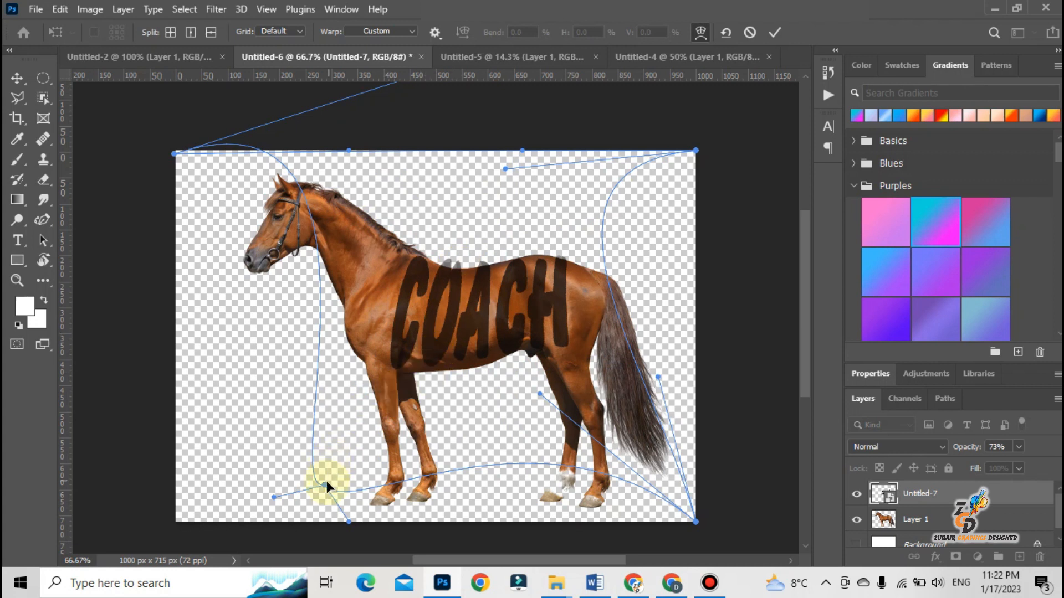
drag(326, 483, 402, 517)
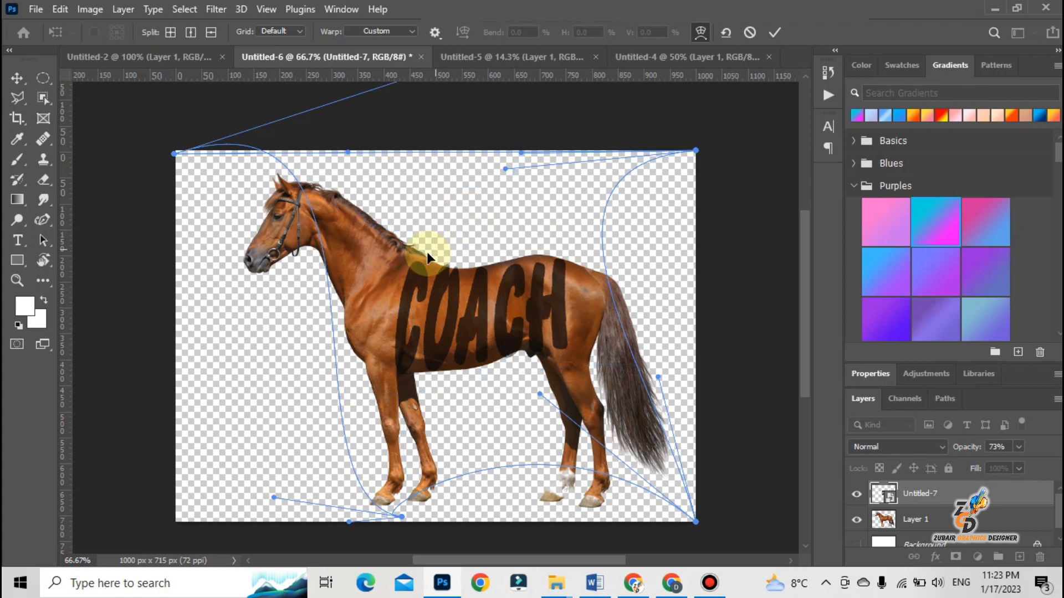
drag(421, 268, 528, 287)
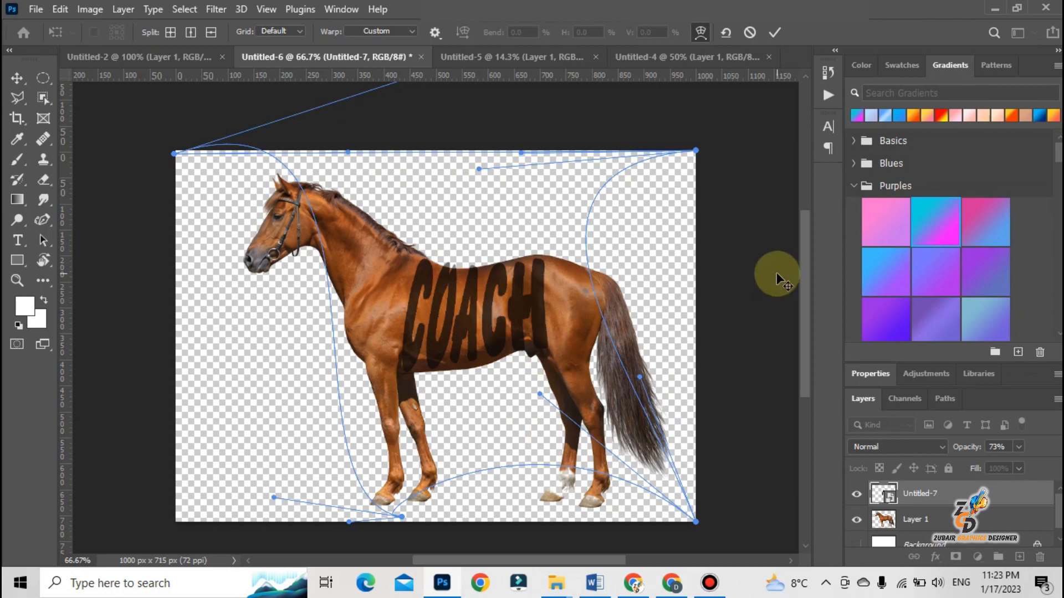
key(Return)
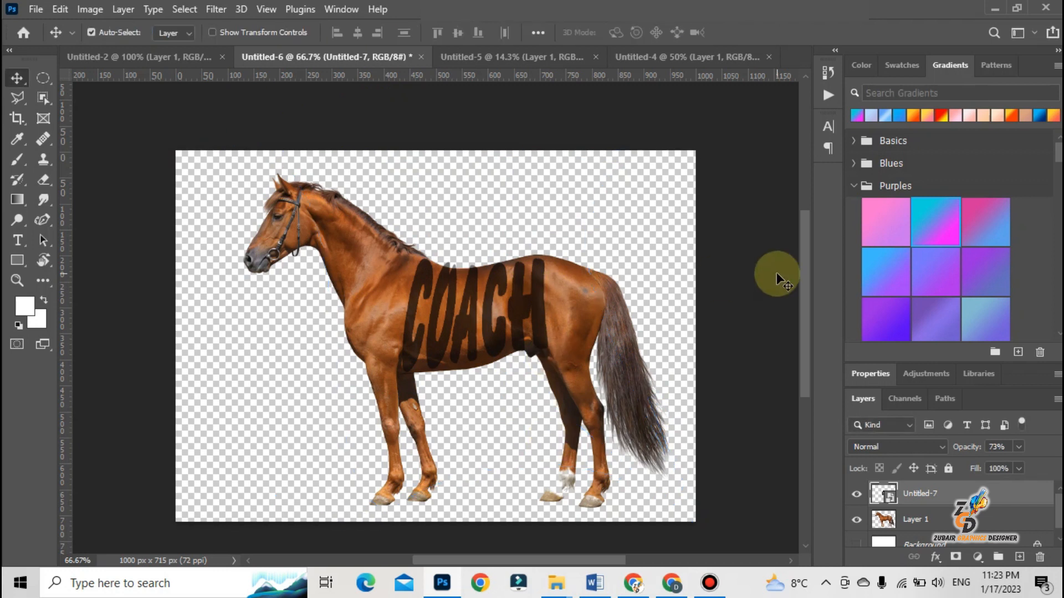
Set the COACH layer's opacity to 100% and load its letters as a selection.
click(1019, 449)
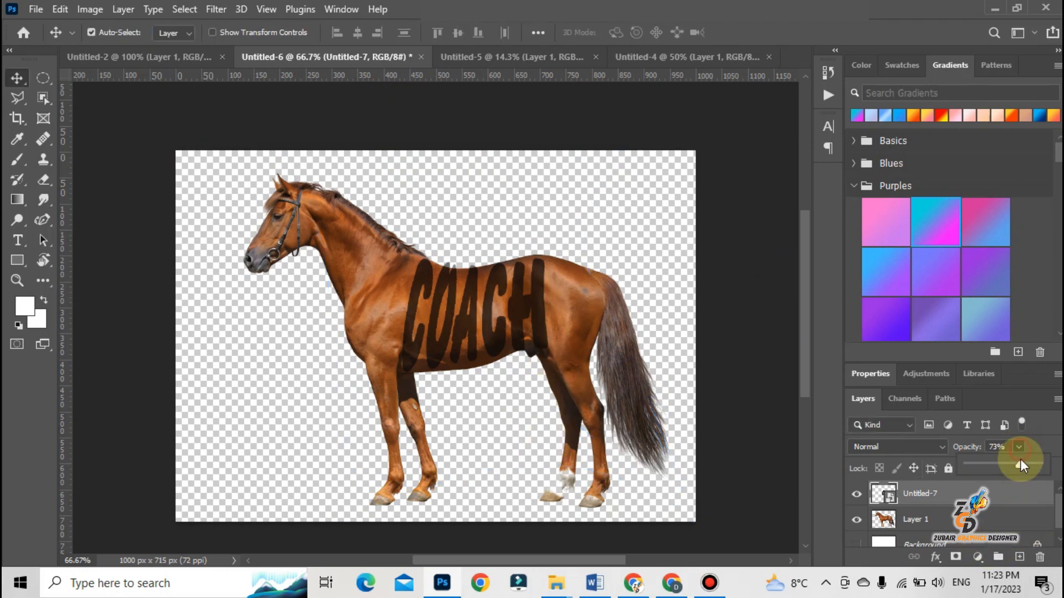
drag(1027, 468, 1044, 464)
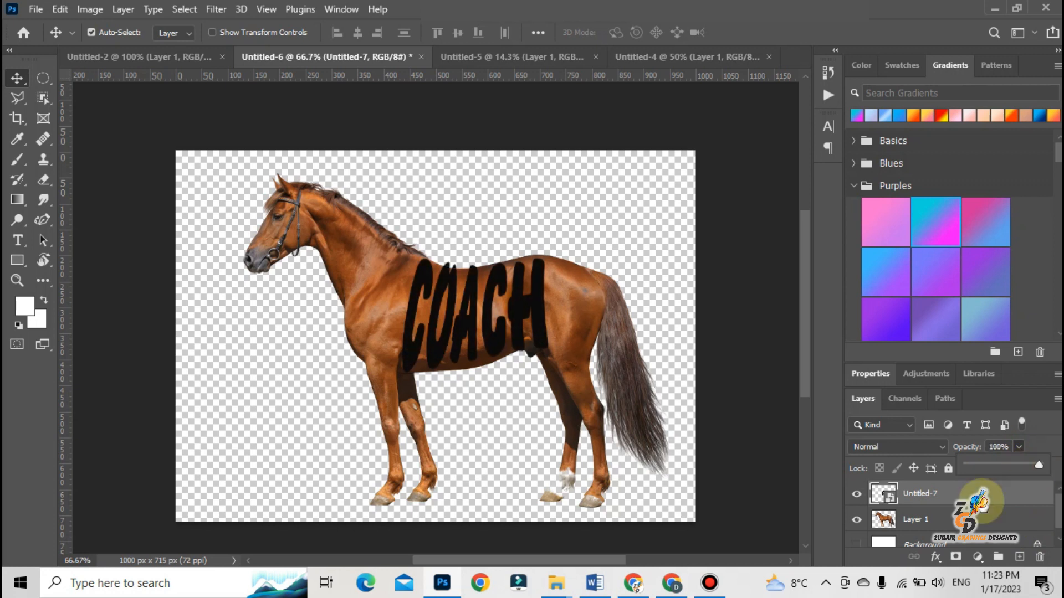
click(882, 495)
ctrl+click(882, 494)
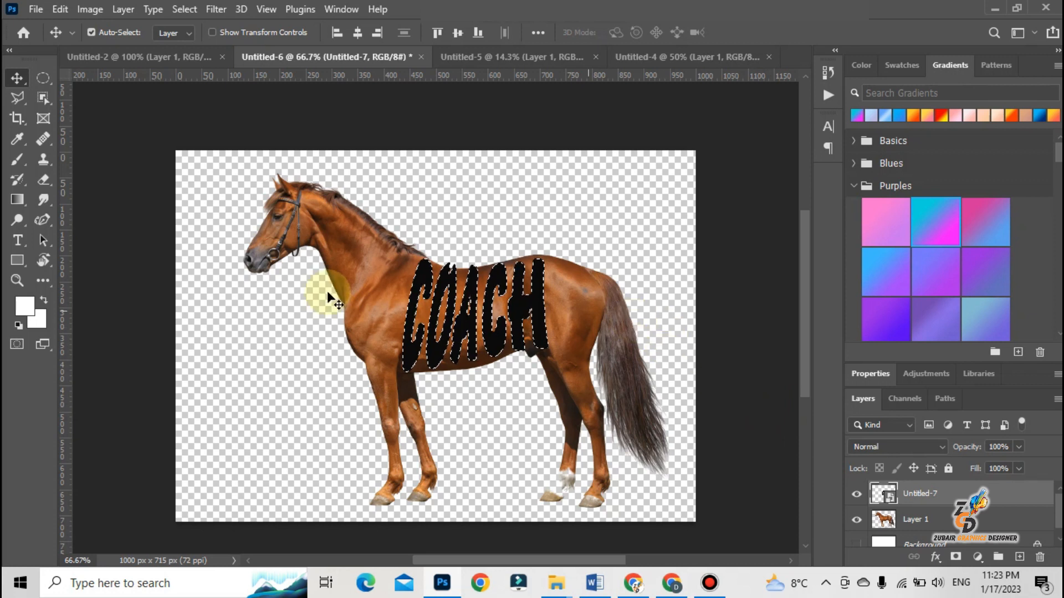
Invert the COACH letter selection so that everything except the letters is selected.
click(17, 98)
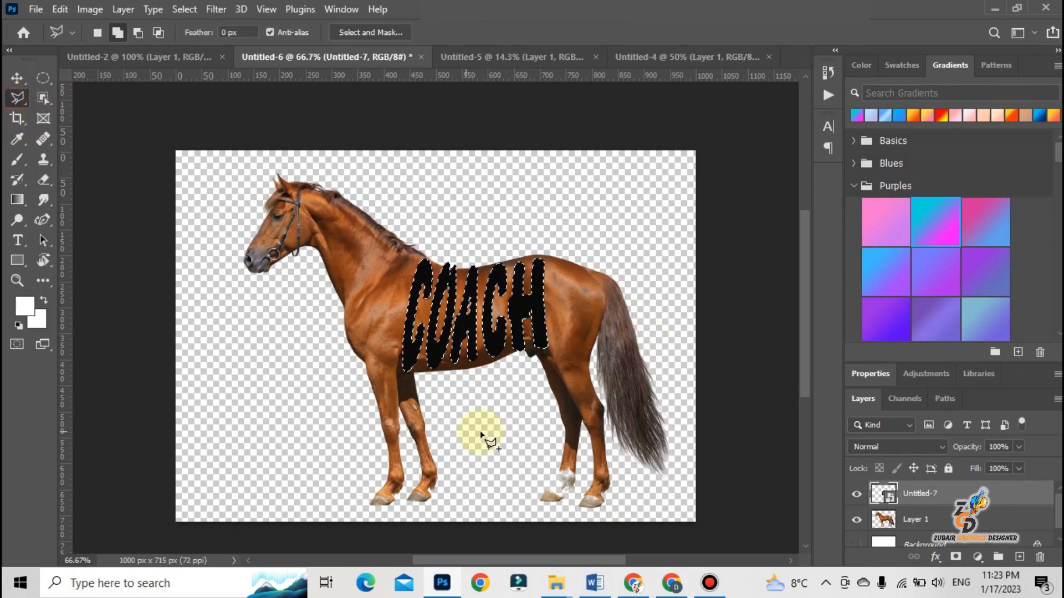
right_click(485, 370)
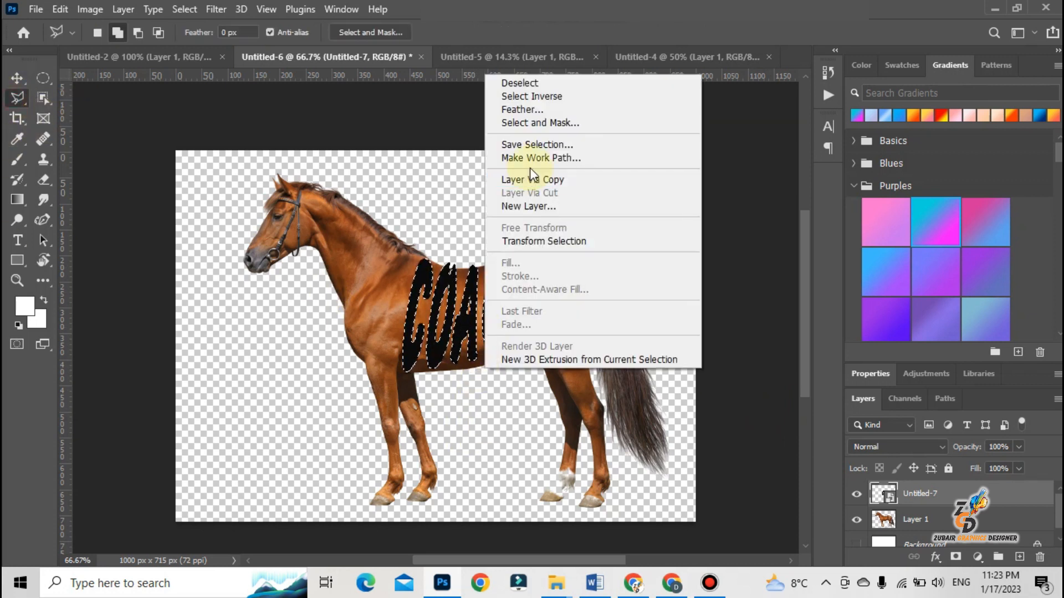
click(557, 96)
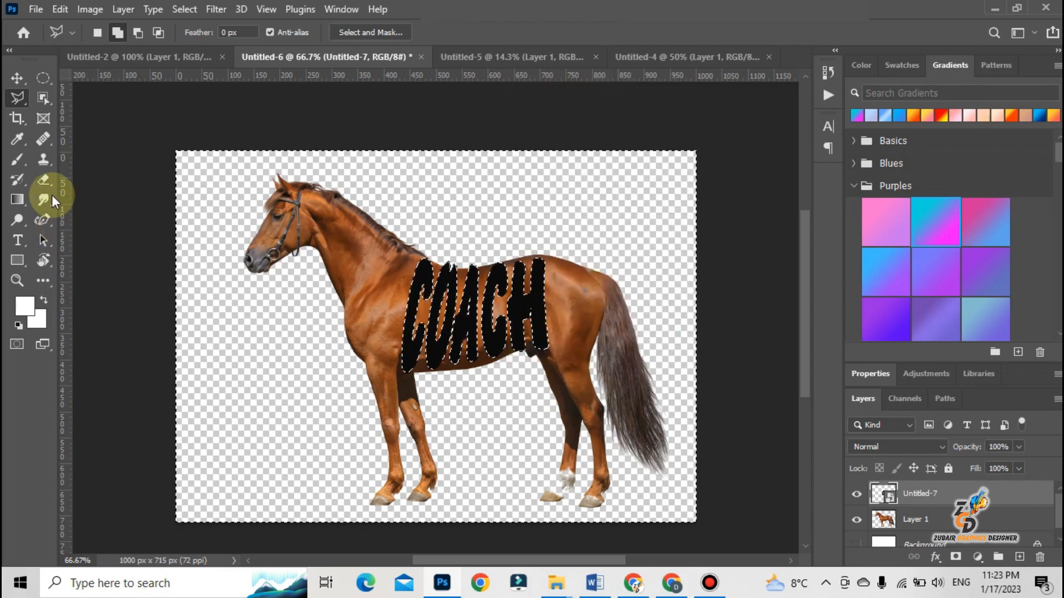
Erase the horse's body between and around the COACH letters on Layer 1 and clear the selection.
click(44, 179)
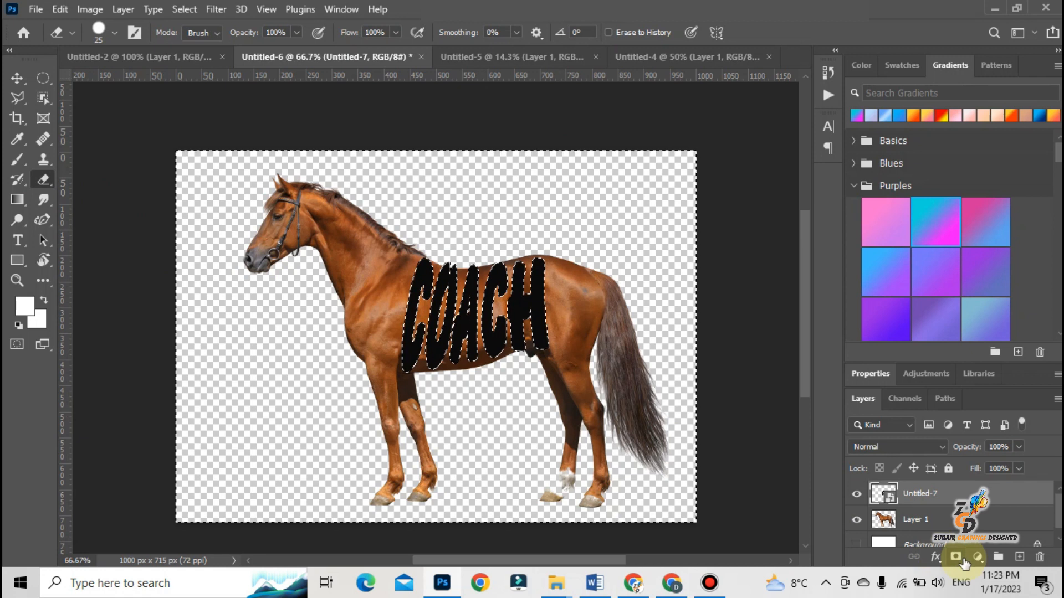
click(936, 528)
mouse_move(369, 368)
mouse_down()
mouse_move(427, 360)
mouse_move(440, 266)
mouse_move(451, 281)
mouse_move(442, 344)
mouse_move(428, 302)
mouse_move(413, 335)
mouse_move(434, 280)
mouse_move(504, 273)
mouse_move(517, 261)
mouse_move(528, 360)
mouse_move(502, 319)
mouse_move(525, 344)
mouse_up()
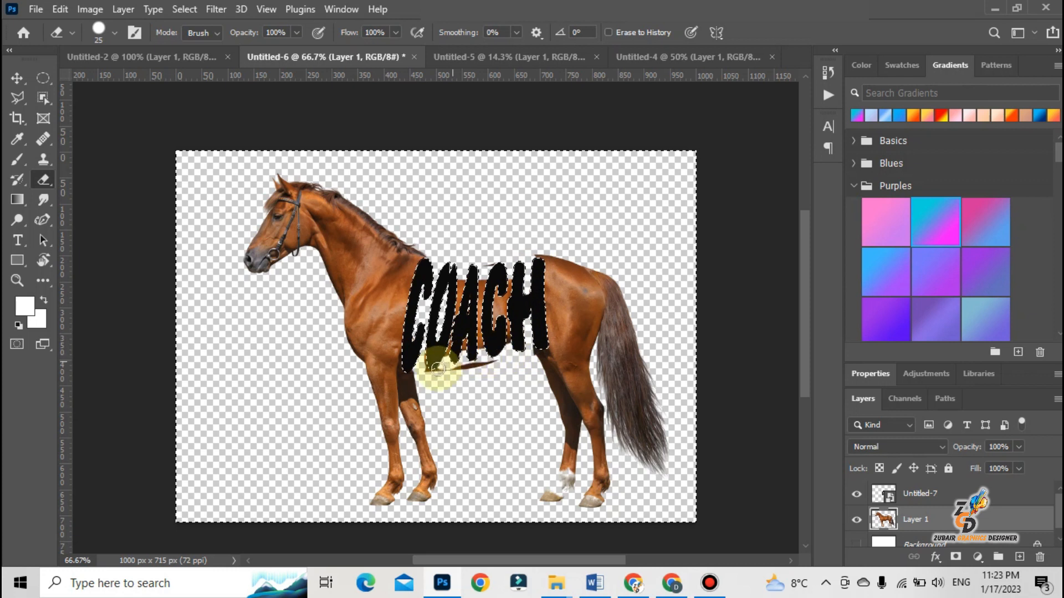
mouse_move(430, 371)
mouse_down()
mouse_move(494, 363)
mouse_move(527, 333)
mouse_move(515, 270)
mouse_move(495, 327)
mouse_move(495, 289)
mouse_move(463, 361)
mouse_move(471, 333)
mouse_move(477, 347)
mouse_move(472, 273)
mouse_move(444, 351)
mouse_move(439, 274)
mouse_move(456, 269)
mouse_move(453, 349)
mouse_move(434, 285)
mouse_move(508, 364)
mouse_move(451, 333)
mouse_move(488, 239)
mouse_move(491, 263)
mouse_move(463, 337)
mouse_up()
key(ctrl+d)
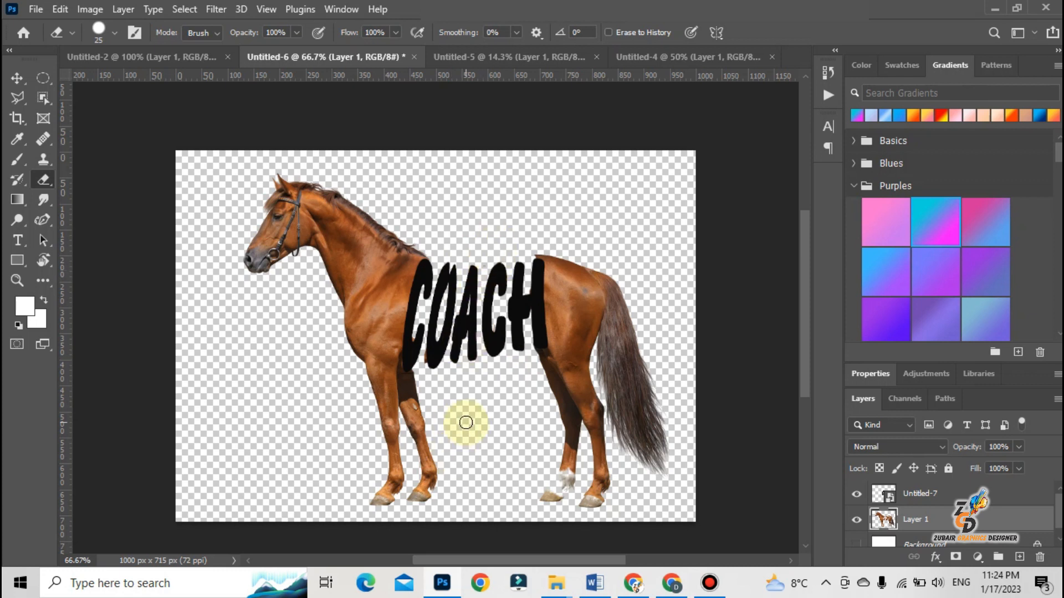
mouse_move(428, 340)
mouse_down()
mouse_move(434, 372)
mouse_move(435, 343)
mouse_move(416, 337)
mouse_move(417, 350)
mouse_up()
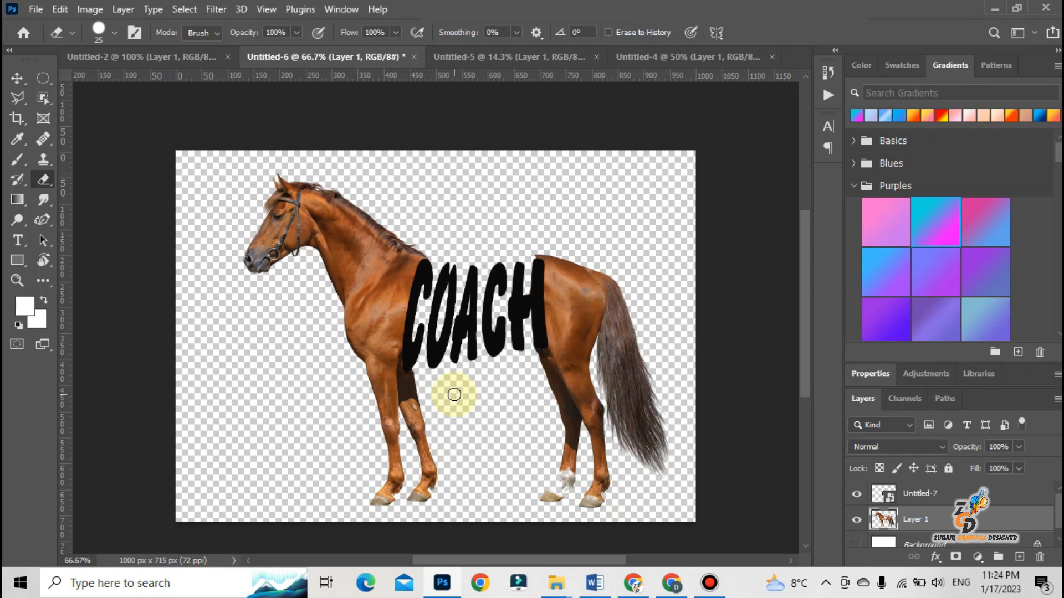
In the Untitled-2 chili document, undo the erasing around MONEY, hide Layer 2 and clear the selection.
click(186, 54)
key(ctrl+z)
key(ctrl+z)
key(ctrl+z)
key(ctrl+z)
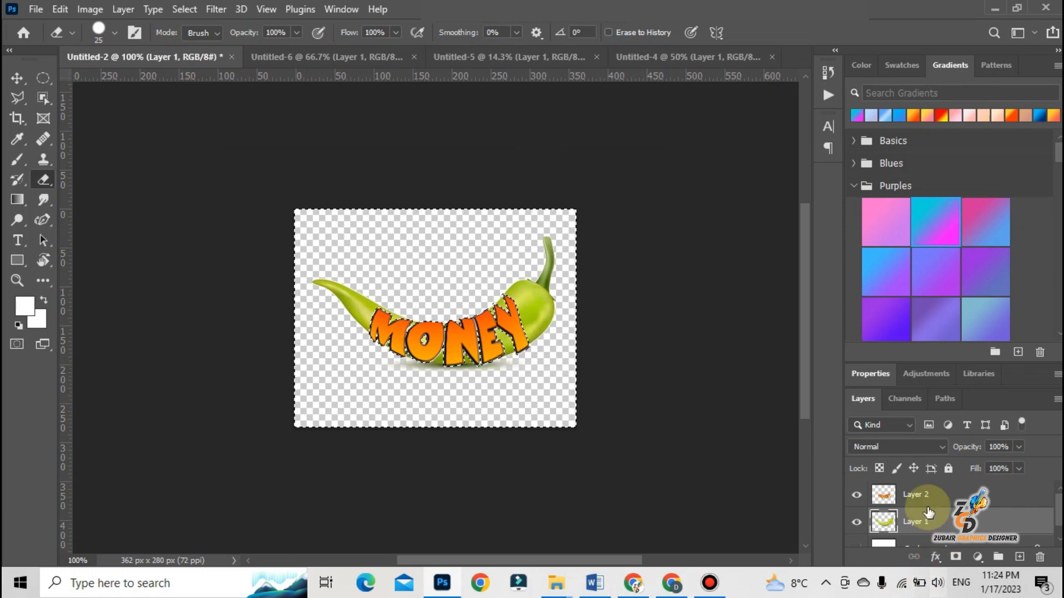
click(856, 495)
key(ctrl+d)
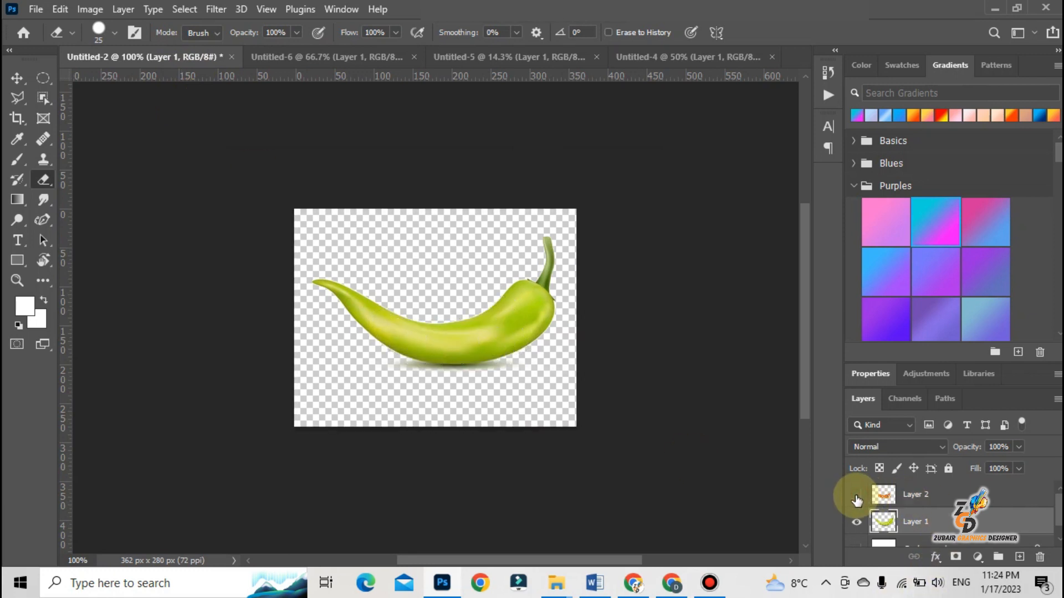
Add the placeholder text LOREM IPSUM in Bazooka Regular at 48 pt and place it over the chili.
click(18, 225)
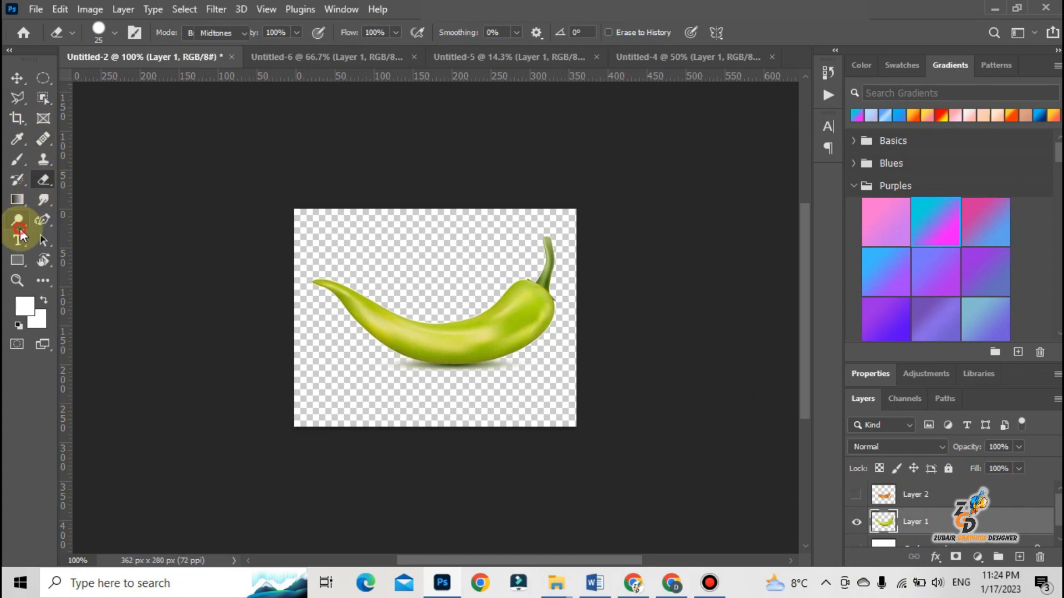
click(19, 239)
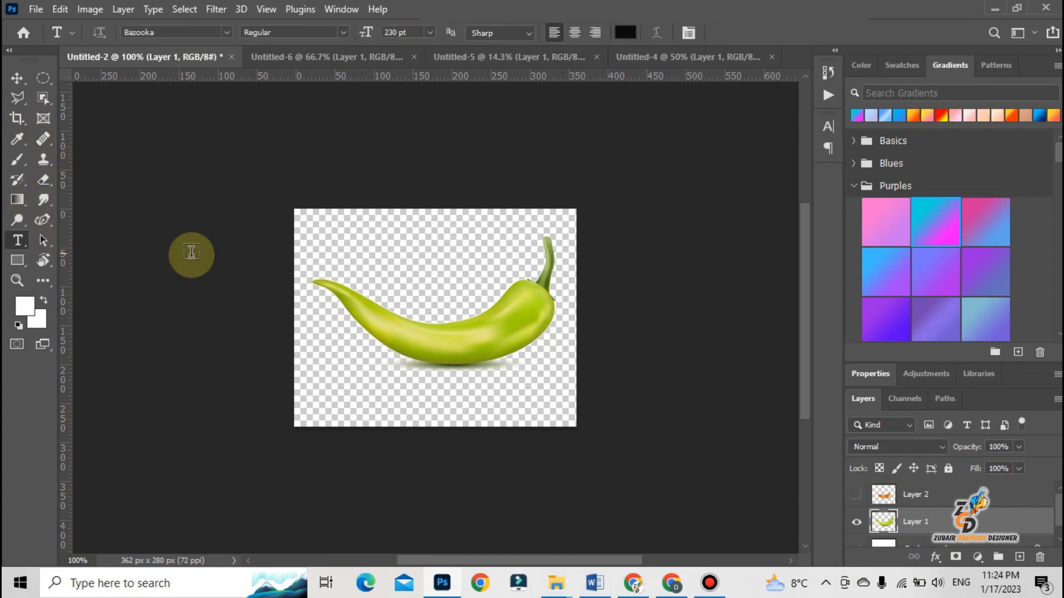
click(333, 253)
click(429, 33)
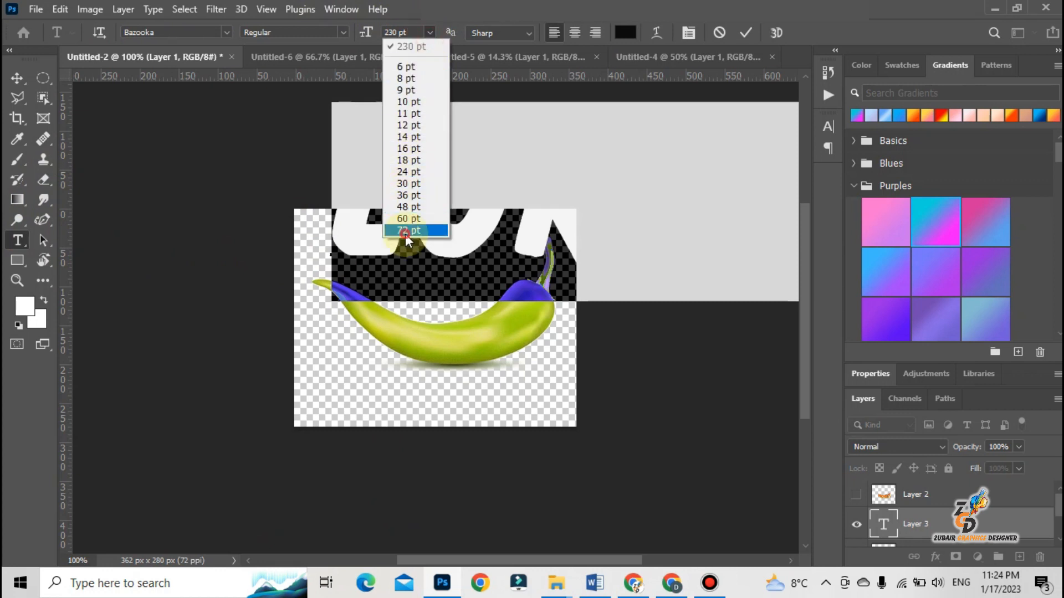
click(404, 230)
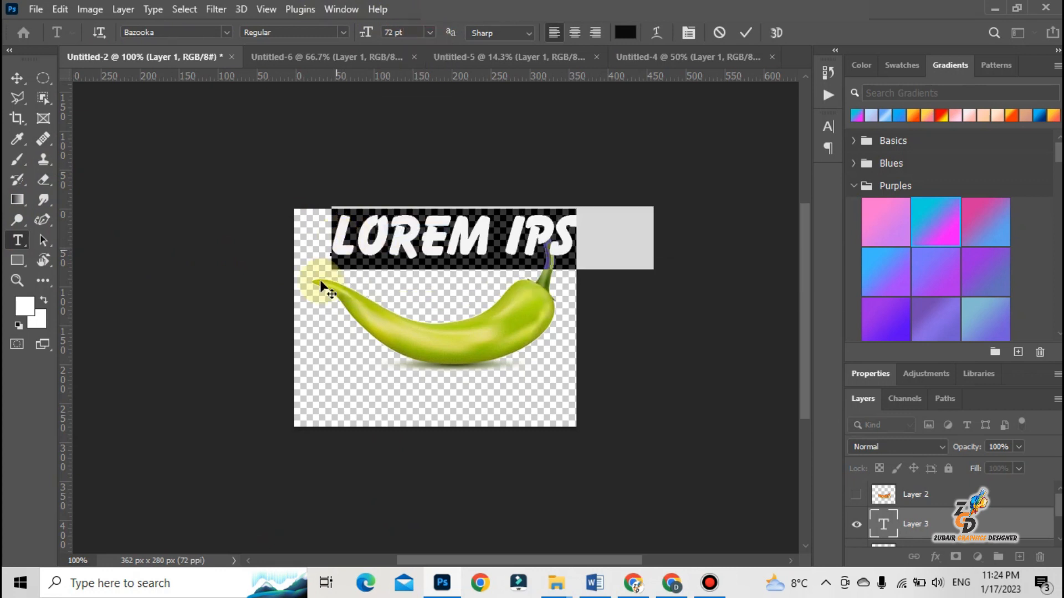
click(430, 32)
click(410, 204)
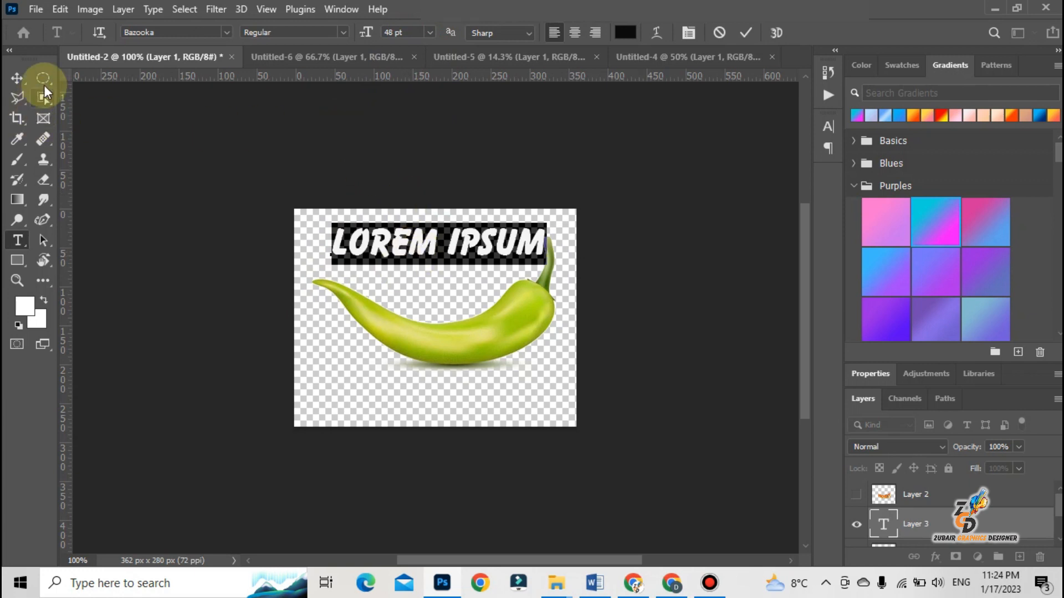
click(28, 76)
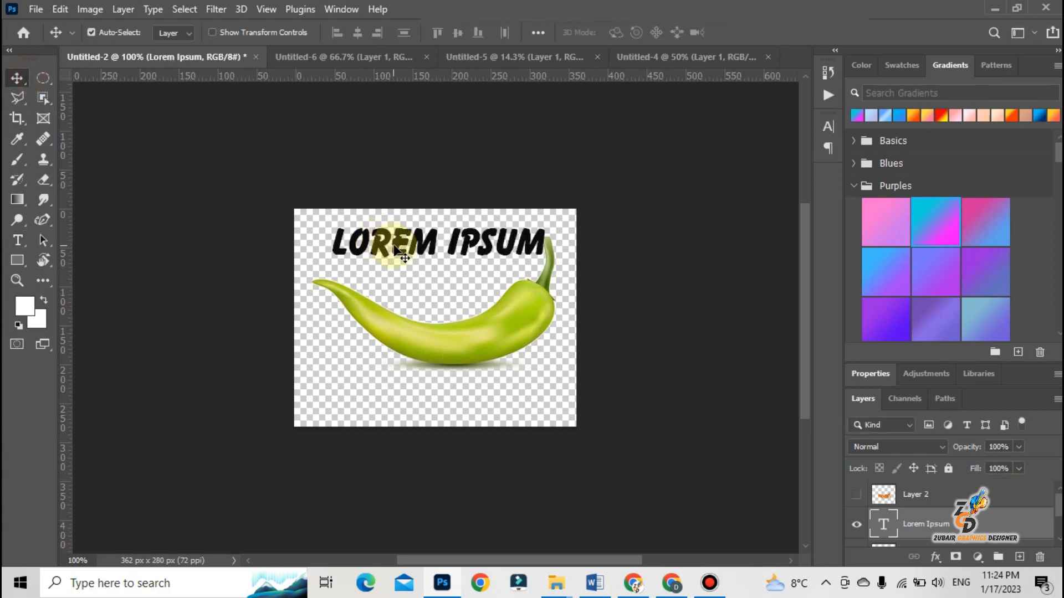
drag(398, 249, 414, 327)
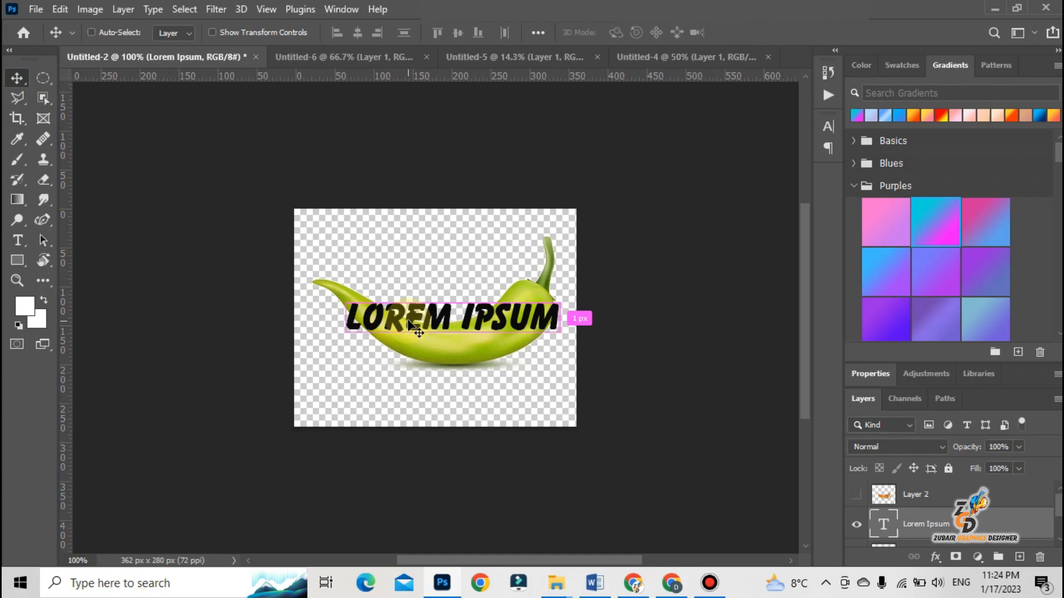
key(ctrl+t)
right_click(409, 323)
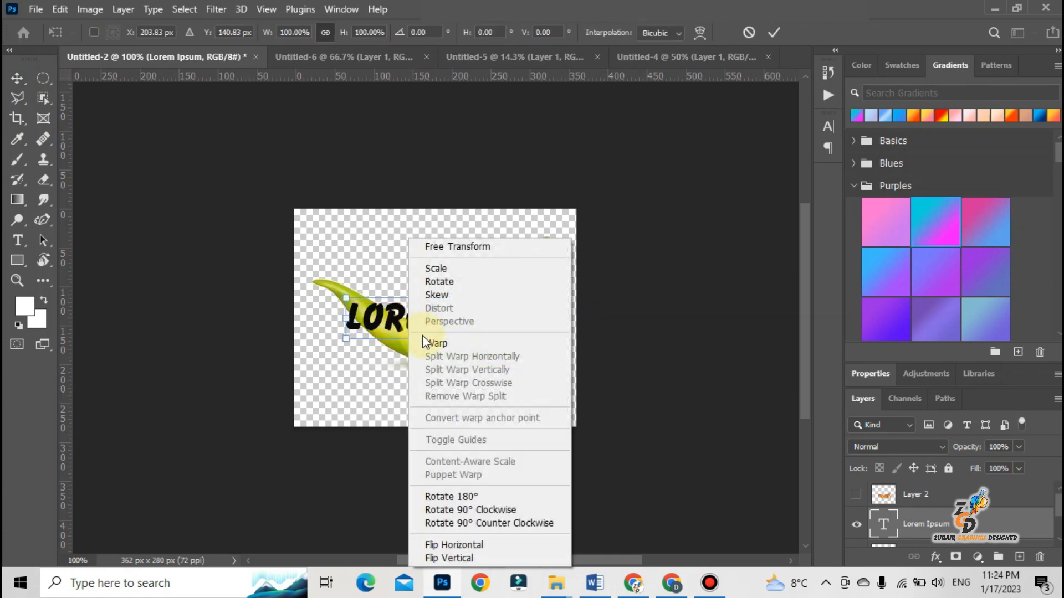
click(424, 340)
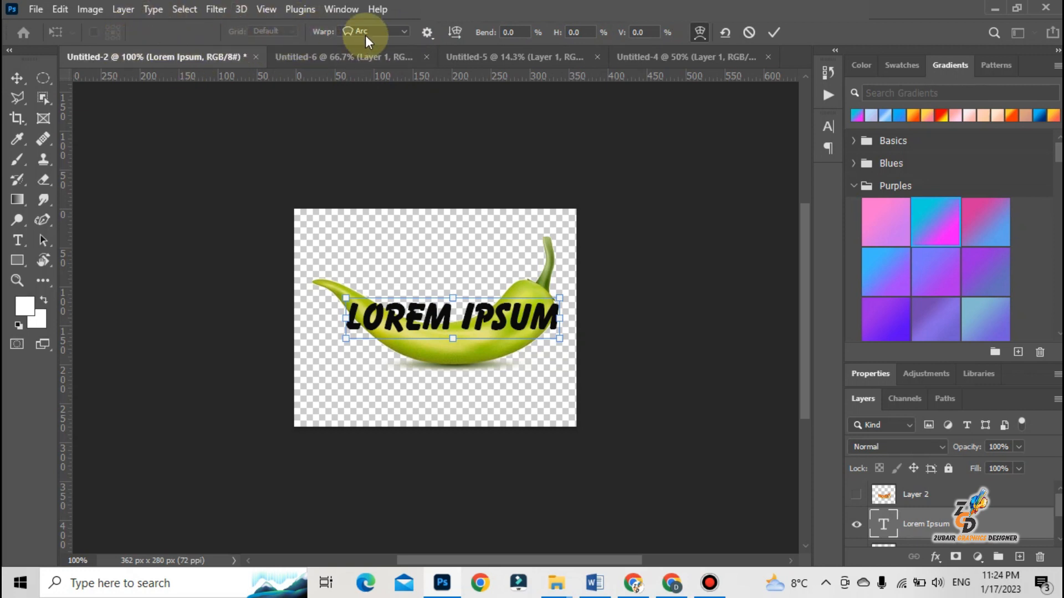
click(400, 32)
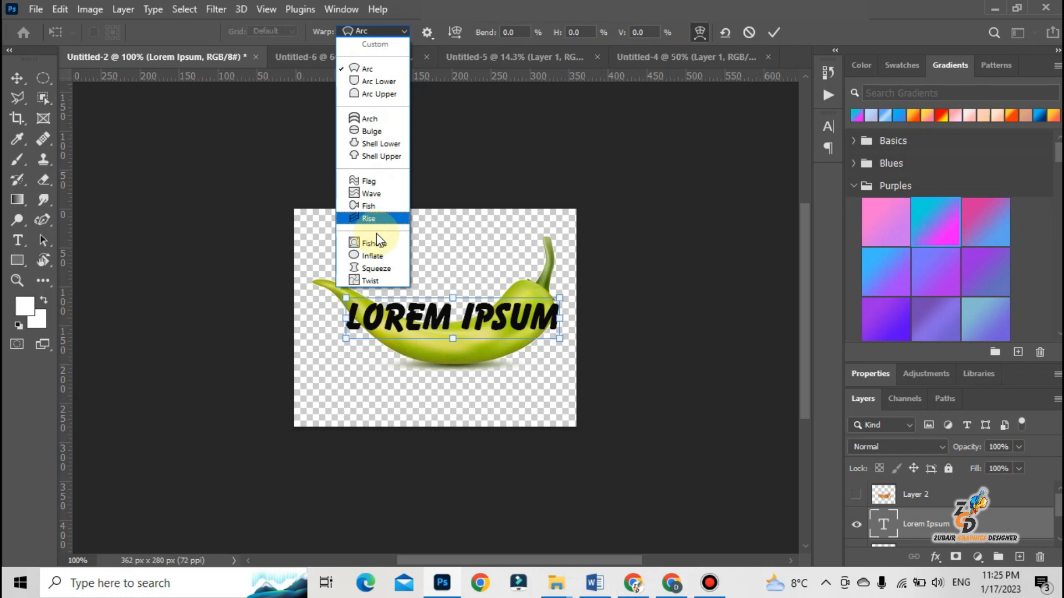
click(481, 105)
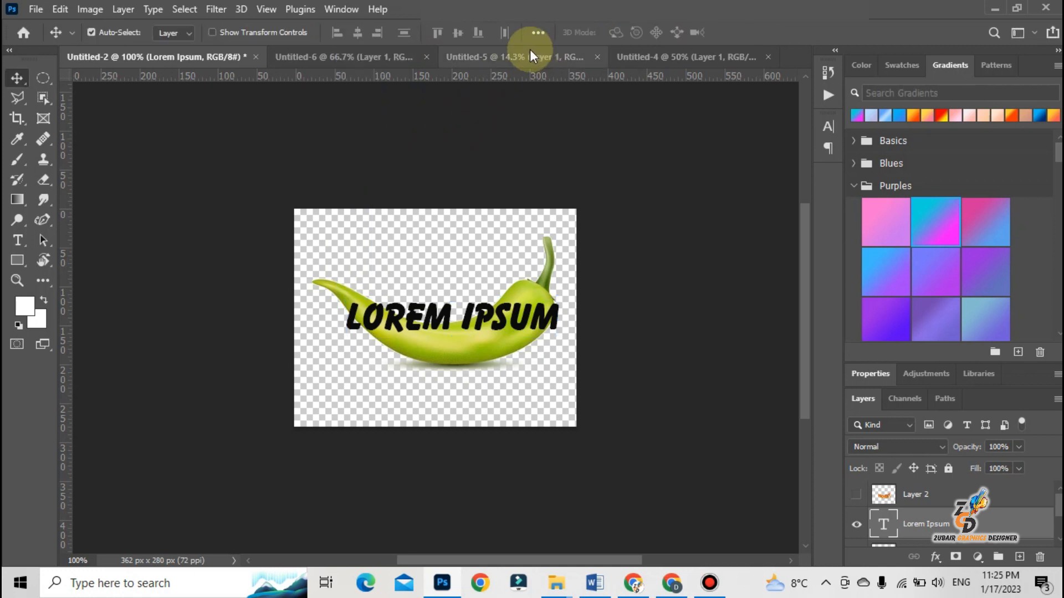
Warp the LOREM IPSUM text with the Arc style and a bend of -45%, and nudge it upward on the chili.
click(412, 311)
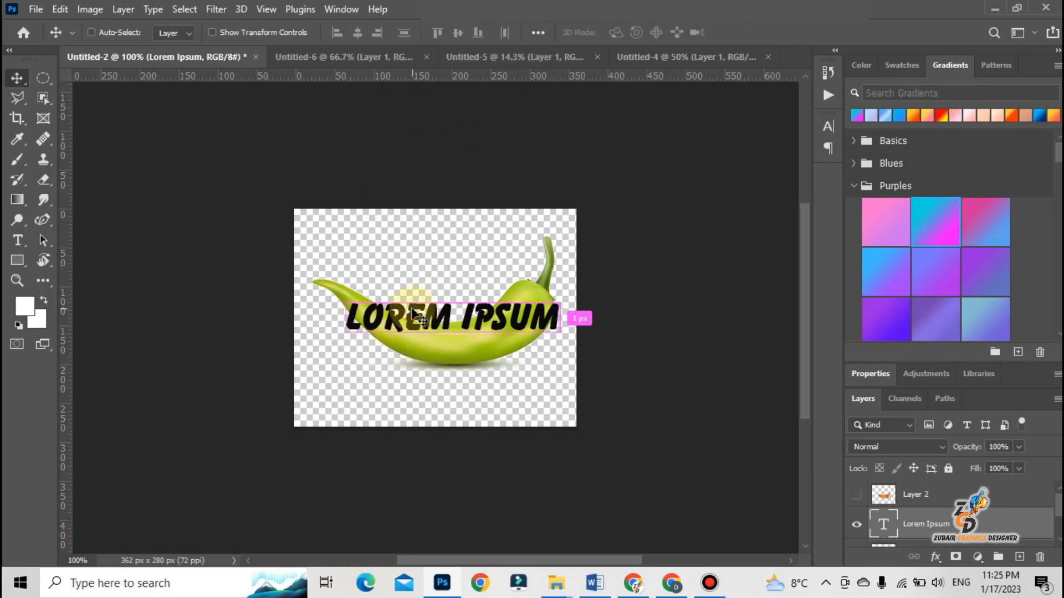
key(ctrl+t)
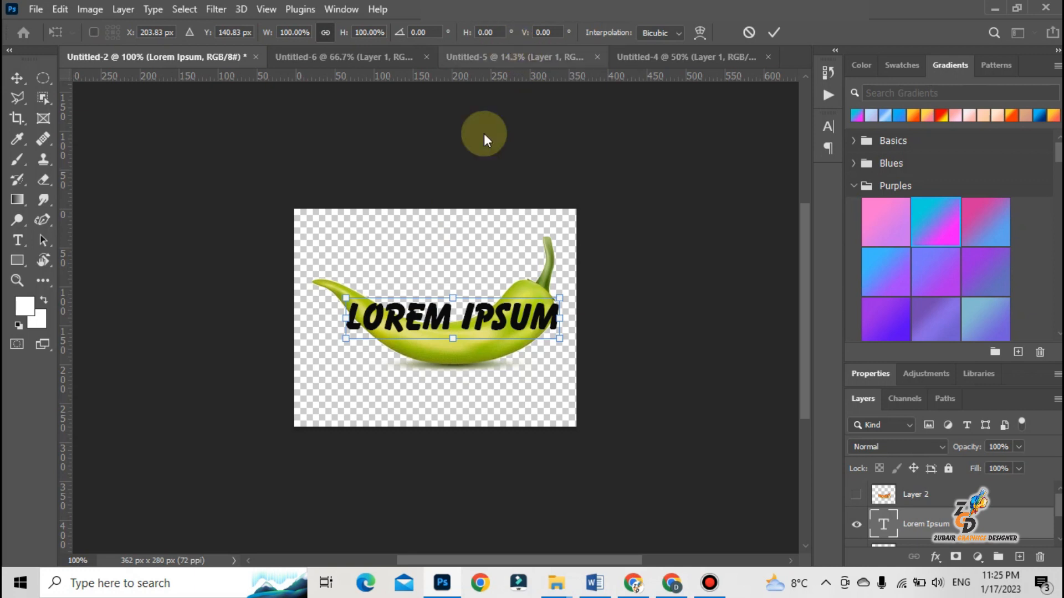
right_click(469, 316)
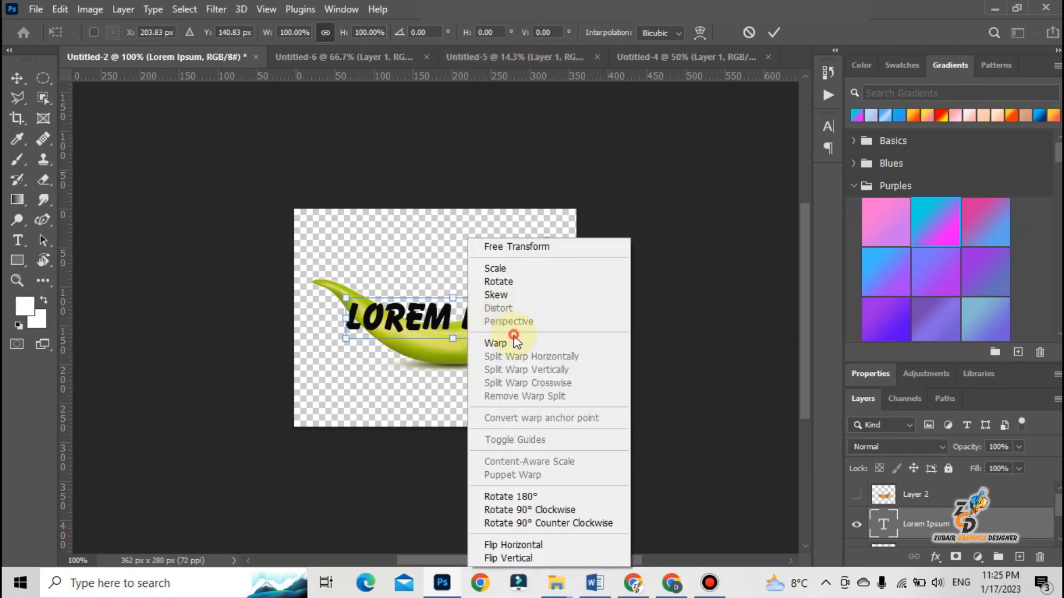
click(511, 343)
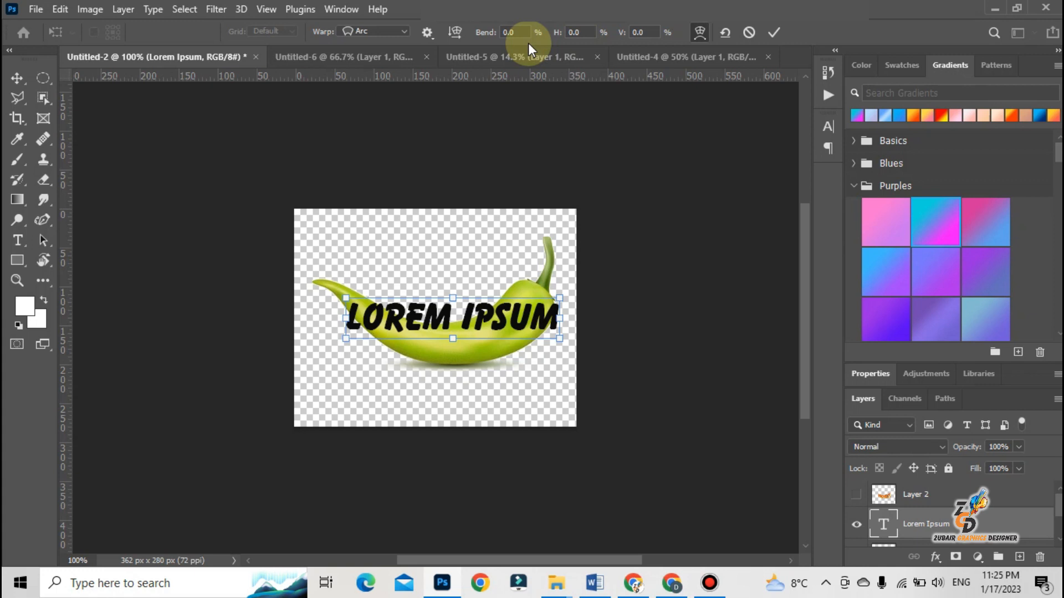
click(509, 33)
text(-12)
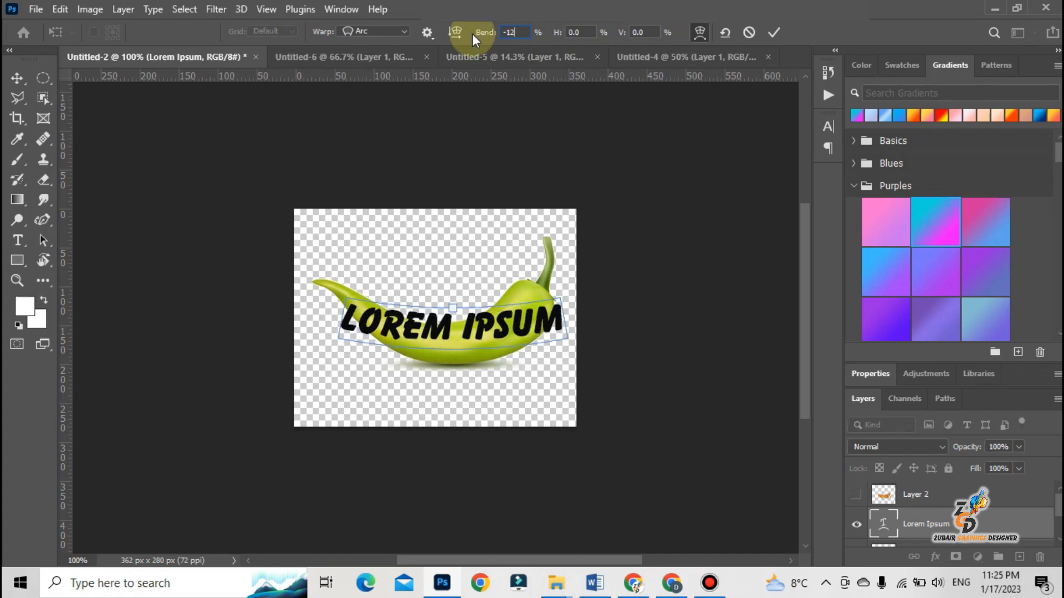
key(BackSpace)
key(BackSpace)
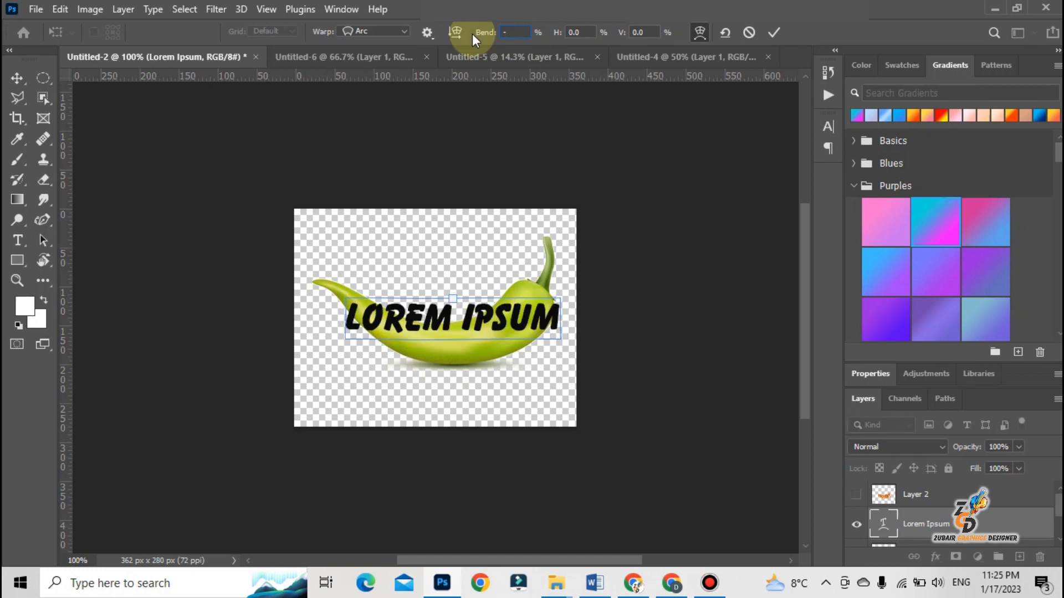
text(45)
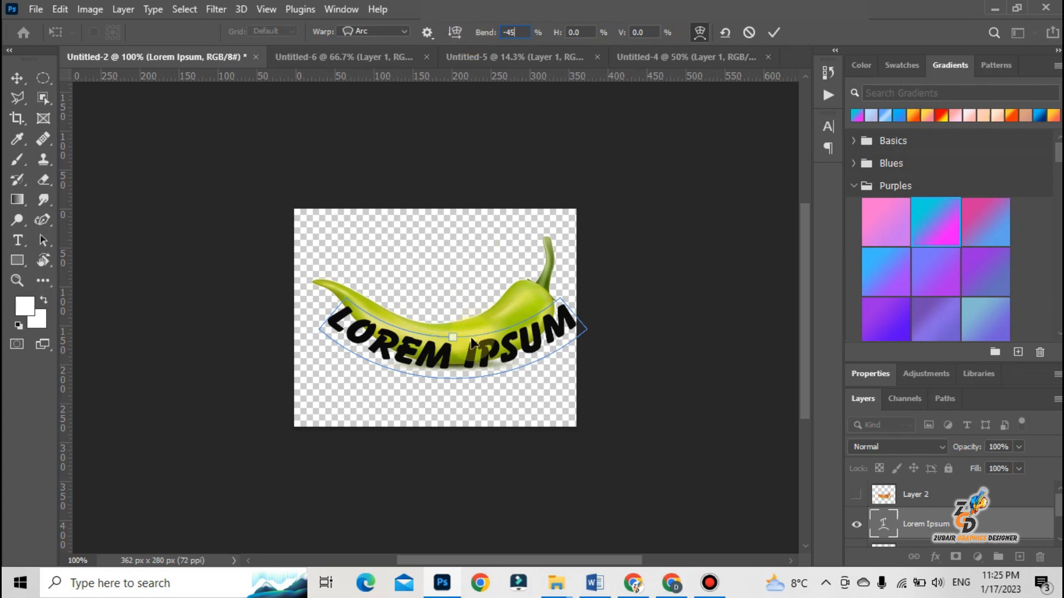
click(474, 361)
mouse_move(474, 360)
mouse_down()
mouse_move(467, 350)
mouse_move(477, 343)
mouse_up()
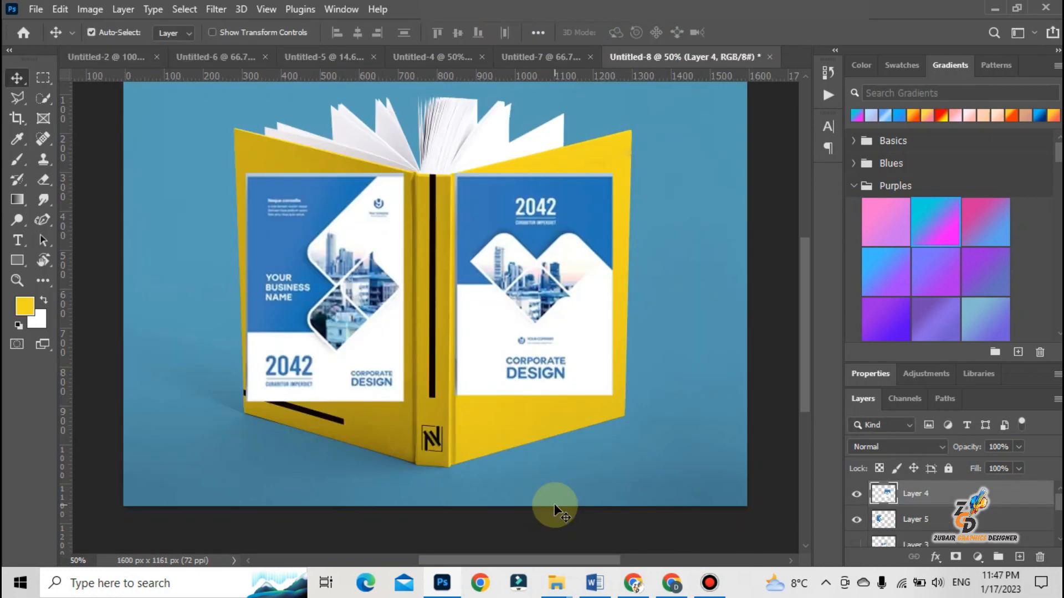
Start a custom warp on Layer 4, the Corporate Design cover beside the spine's logo side, and set its opacity to 70%.
click(635, 322)
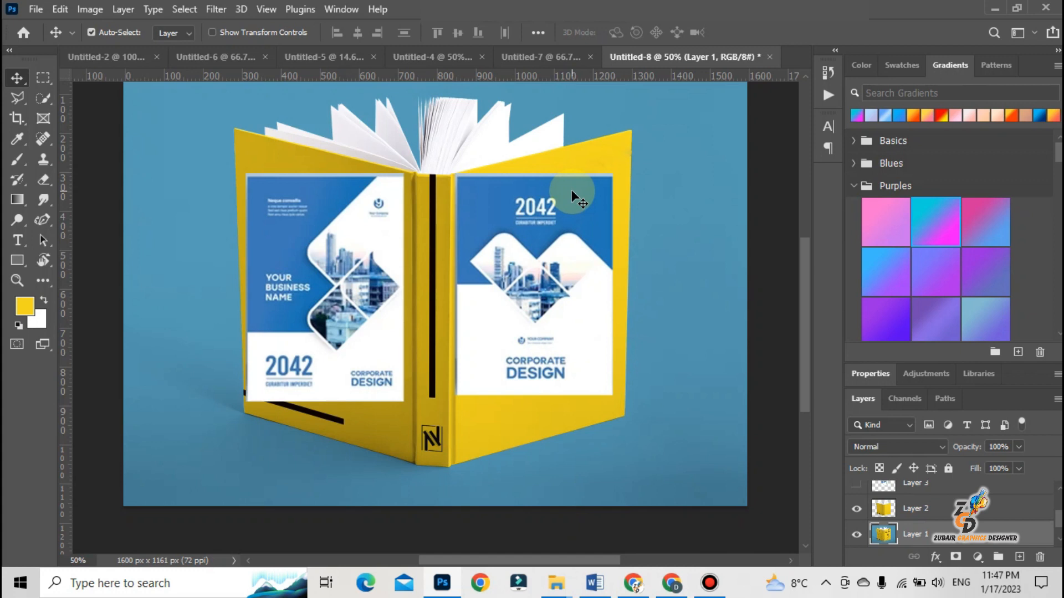
click(563, 240)
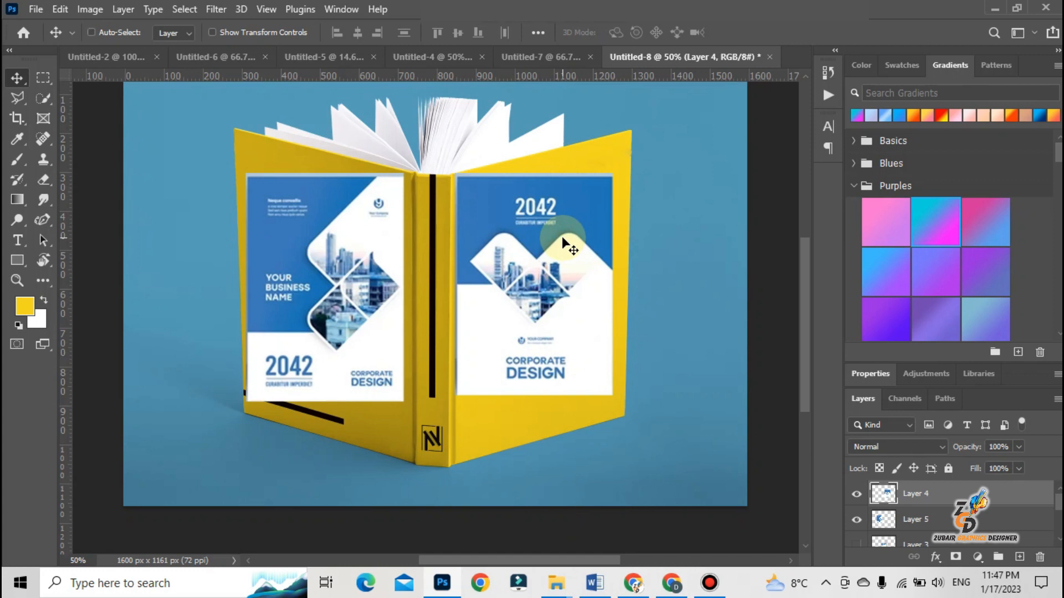
key(ctrl+t)
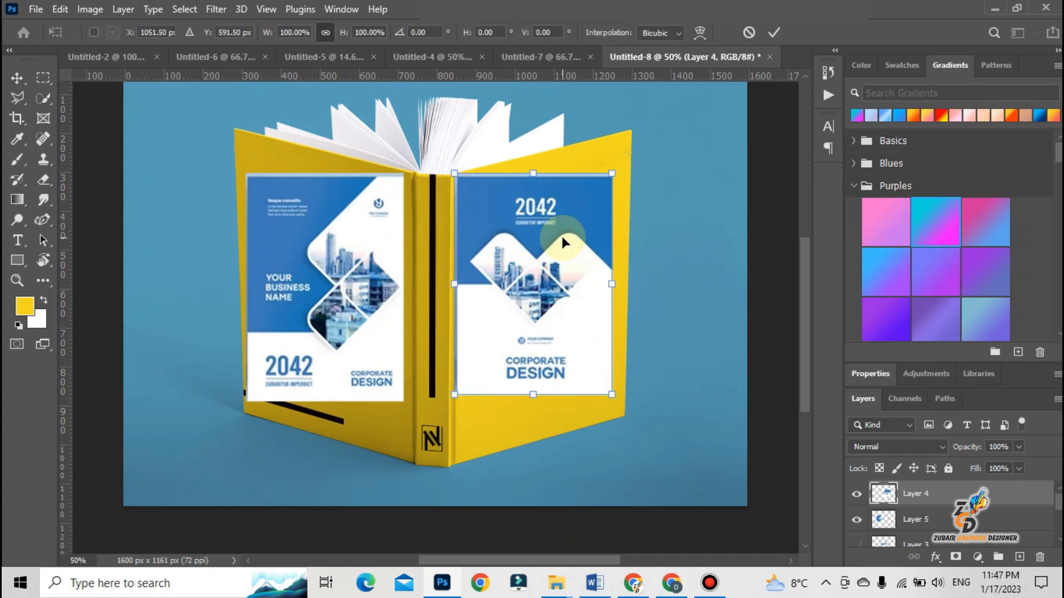
right_click(562, 240)
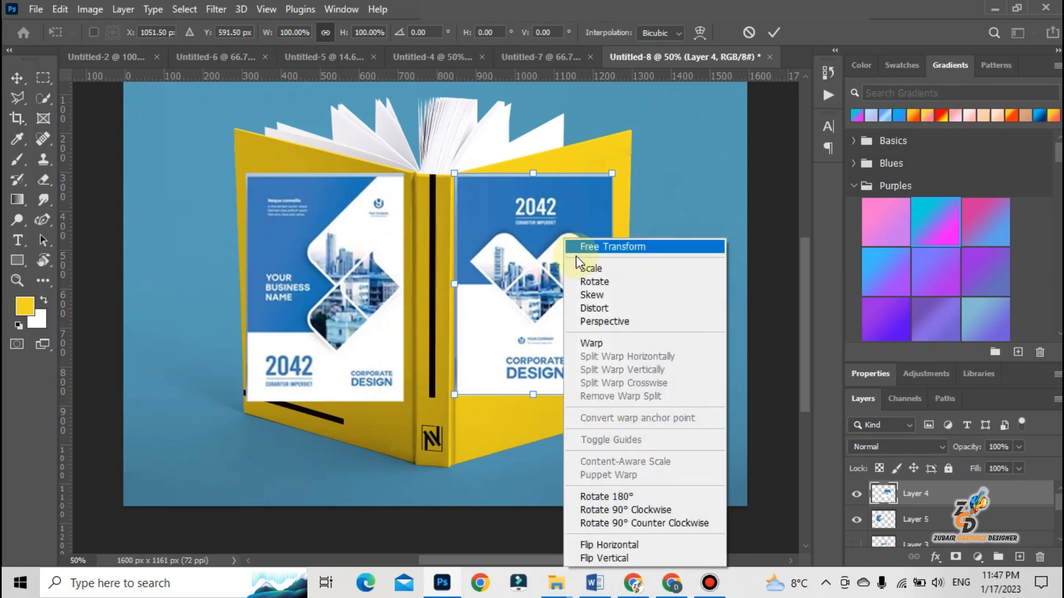
click(620, 341)
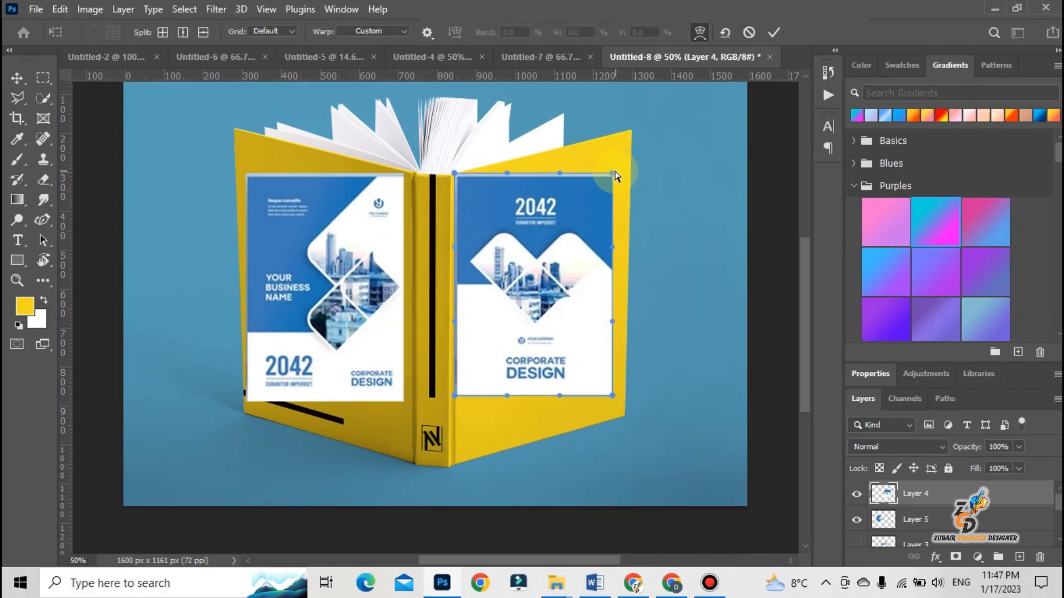
click(1017, 447)
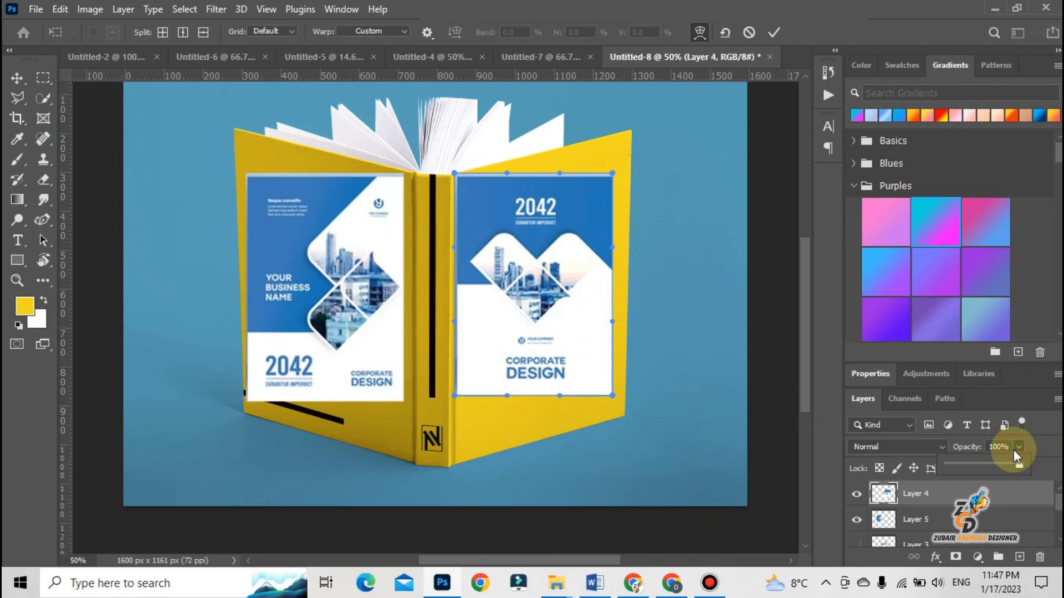
drag(1002, 470, 998, 470)
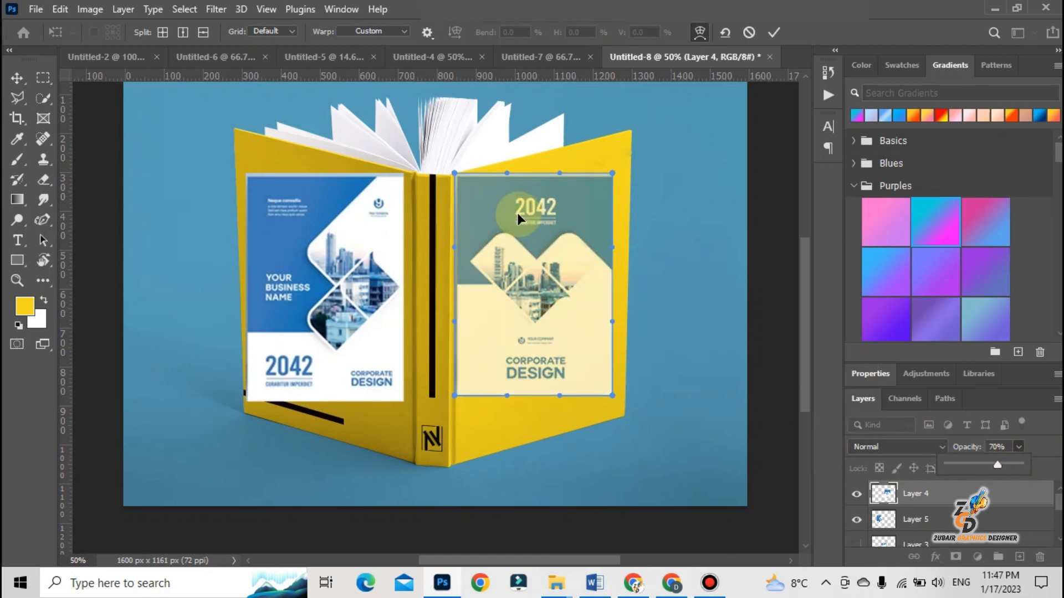
Warp Layer 4's upper outer corner and top edge to follow the slanted top edge of the book cover.
click(615, 175)
drag(615, 176, 631, 132)
drag(558, 172, 551, 144)
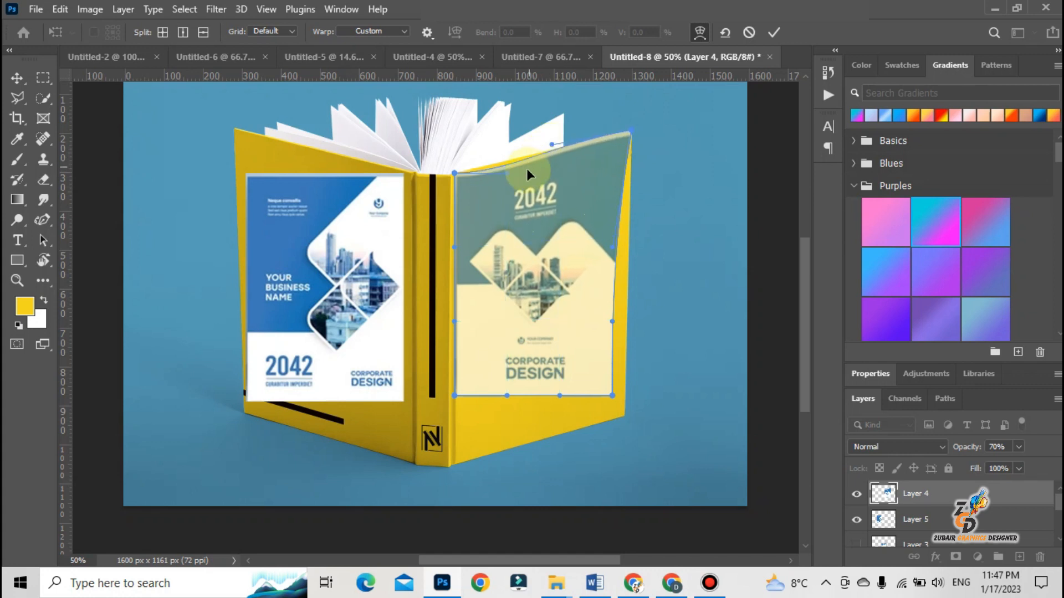
mouse_move(506, 175)
mouse_down()
mouse_move(514, 168)
mouse_move(505, 168)
mouse_up()
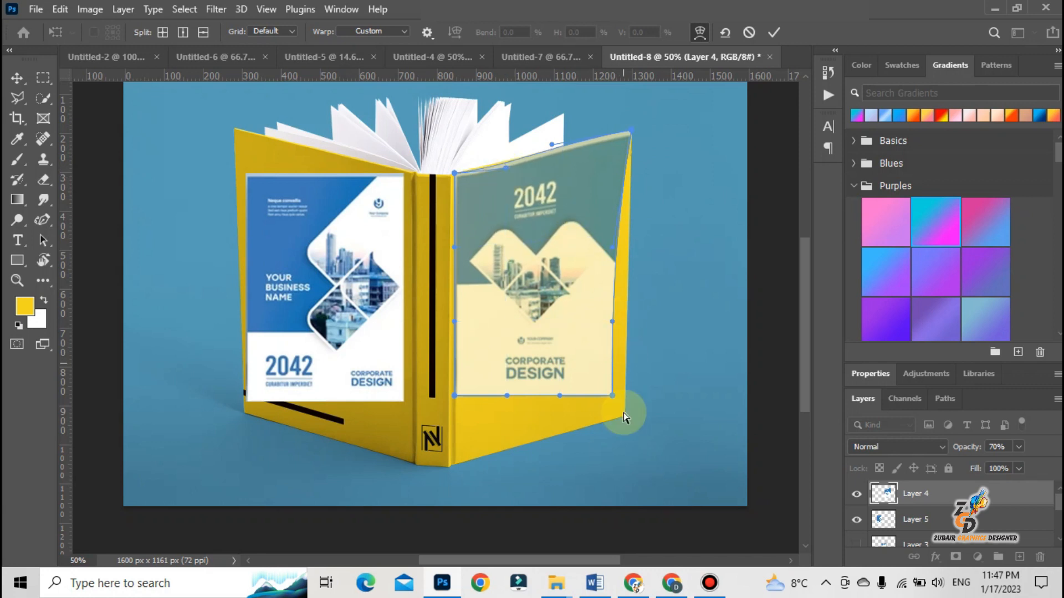
Warp Layer 4's lower corners, bottom edge and outer edge to the book cover's outline, and apply the warp.
drag(611, 392, 626, 414)
drag(455, 396, 464, 449)
drag(558, 395, 575, 430)
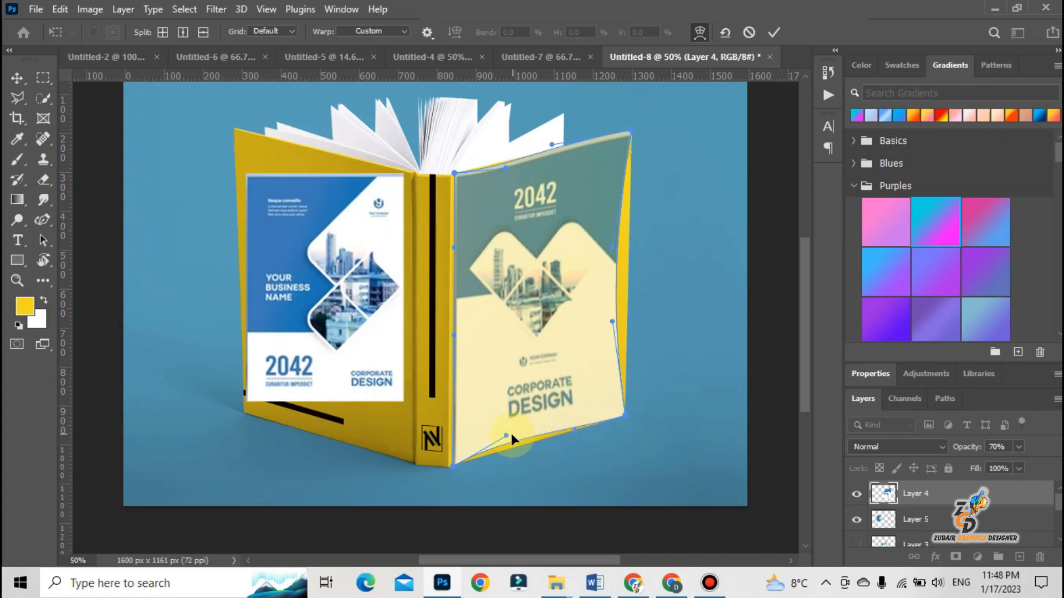
drag(508, 434, 518, 443)
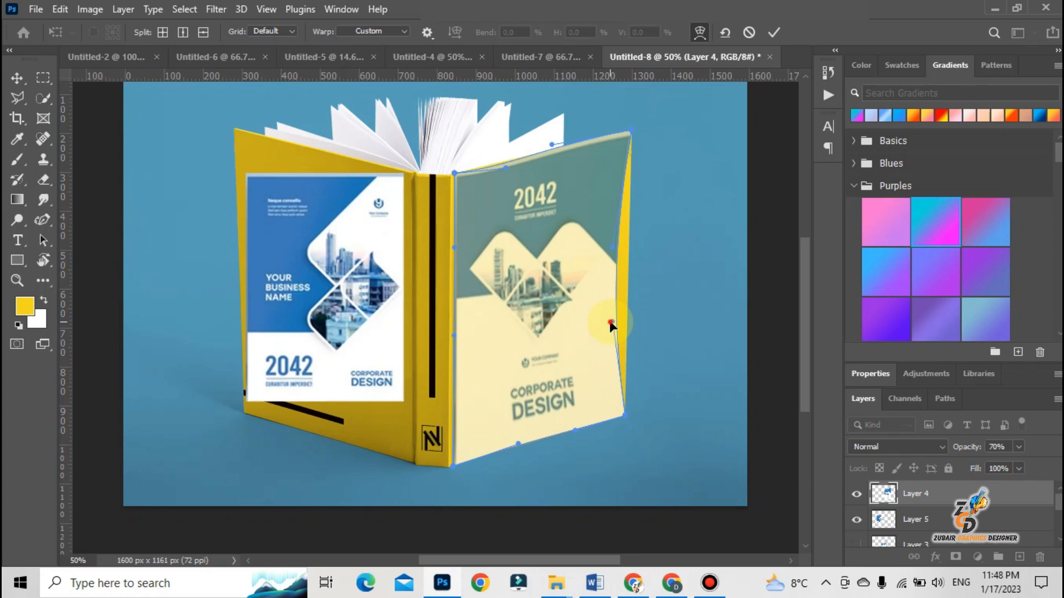
drag(613, 320, 627, 314)
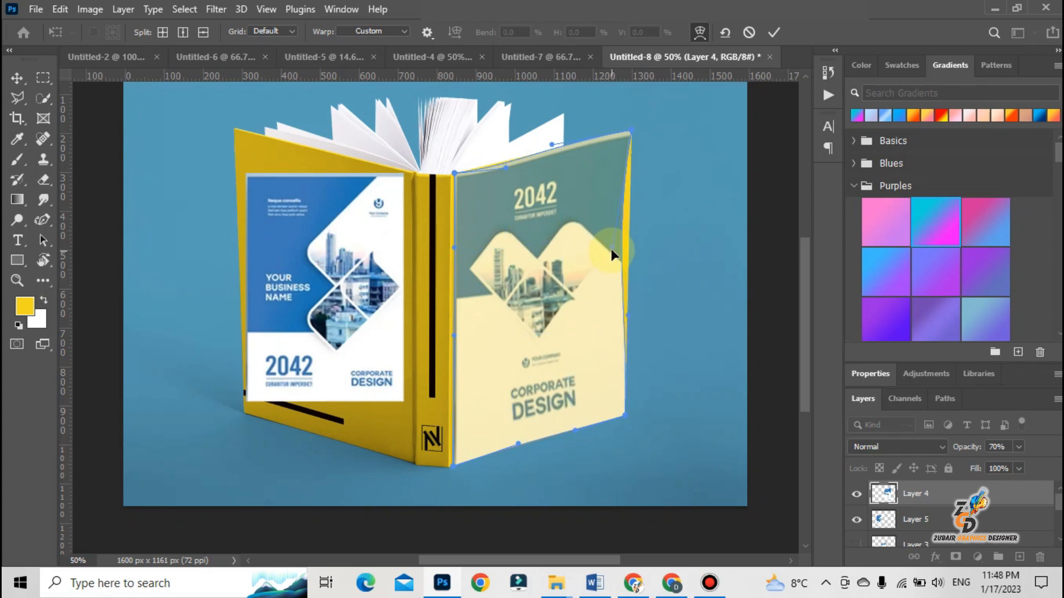
drag(614, 248, 629, 252)
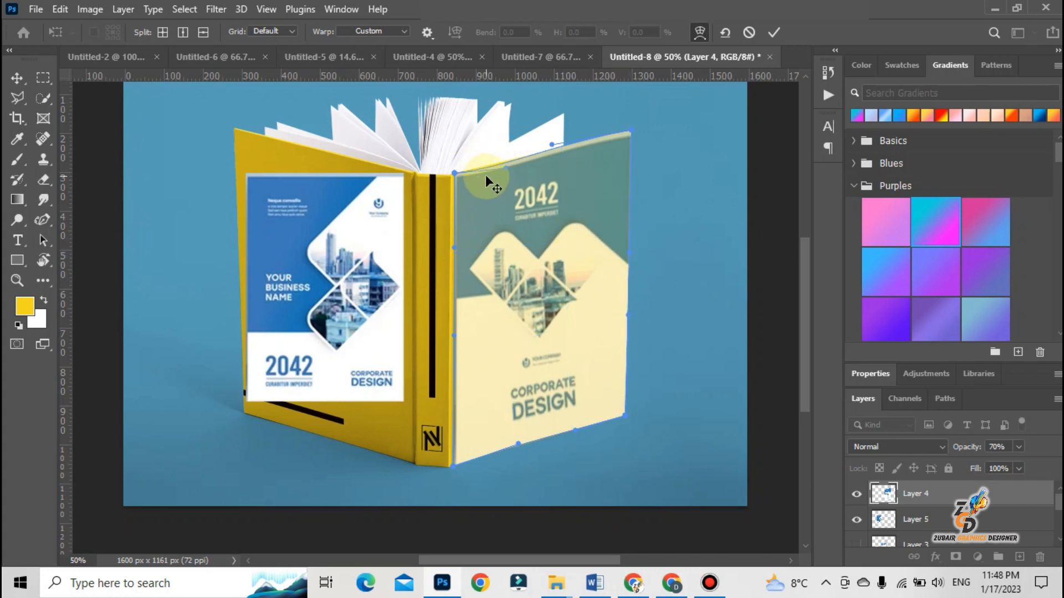
key(Return)
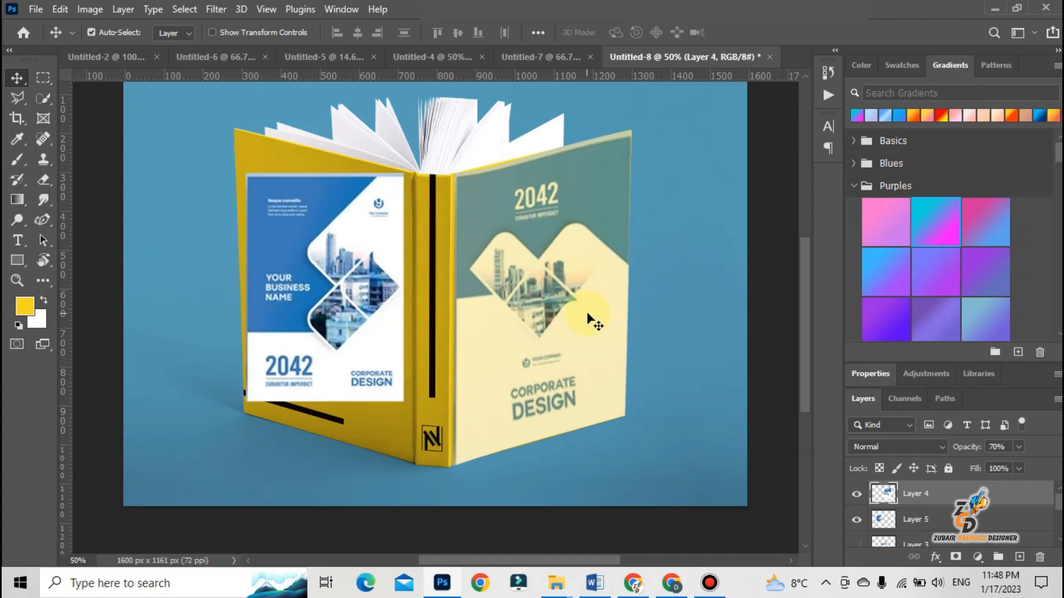
Set the opacity of the warped cover on Layer 4 to 100%.
click(1018, 446)
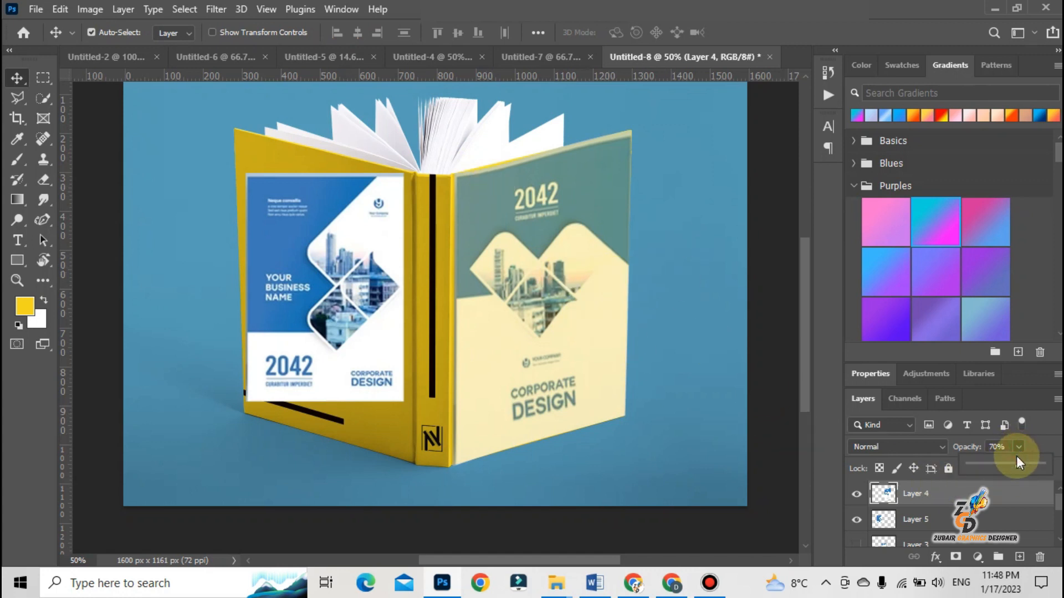
drag(1020, 463, 1046, 463)
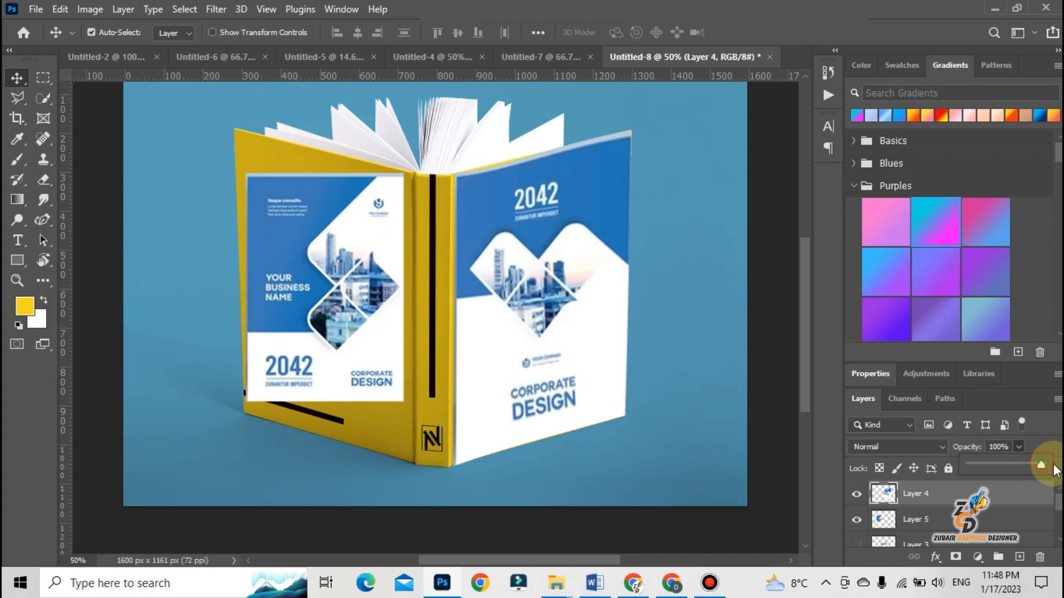
click(740, 363)
click(603, 314)
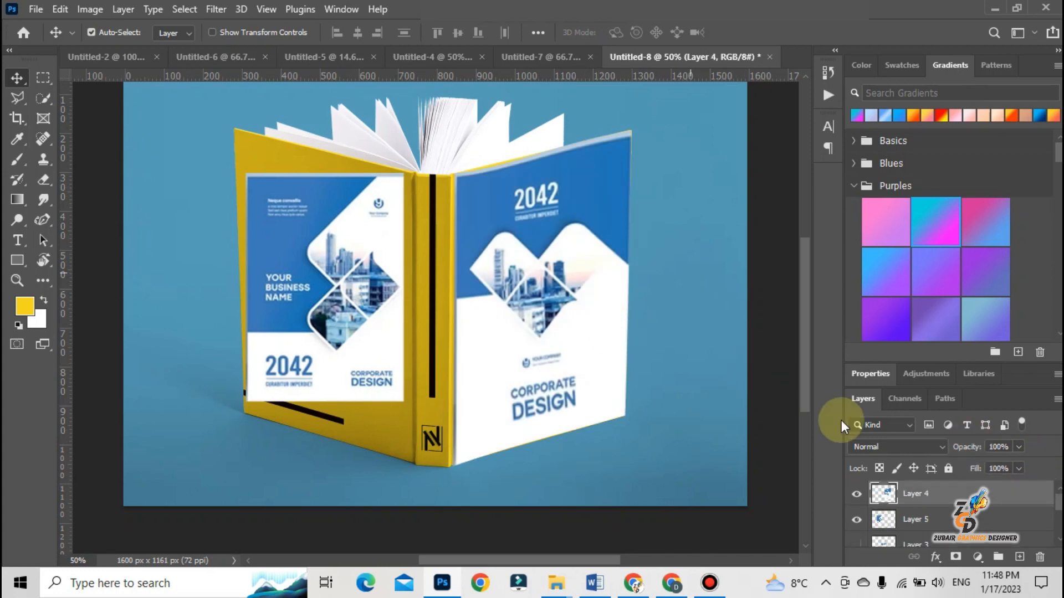
Try the Darker Color and Color Dodge blend modes on Layer 4, and end with Lighter Color.
click(903, 448)
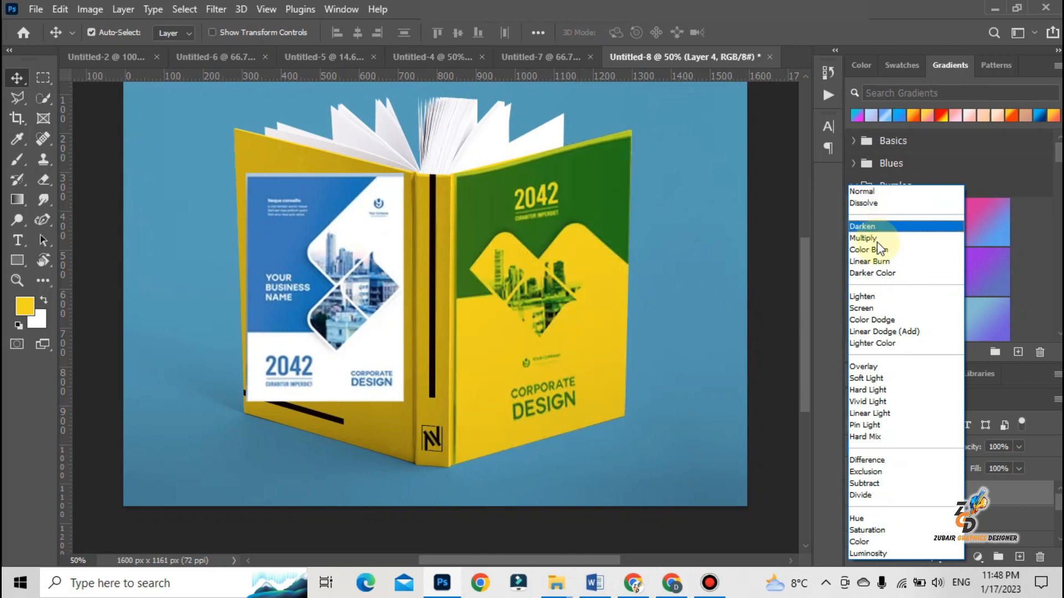
click(884, 283)
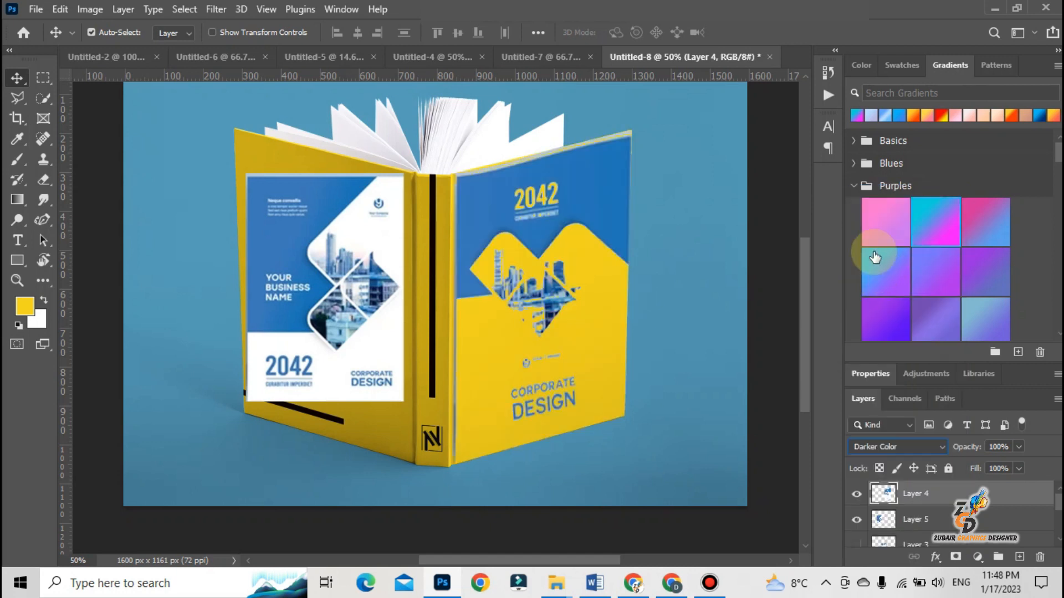
click(921, 448)
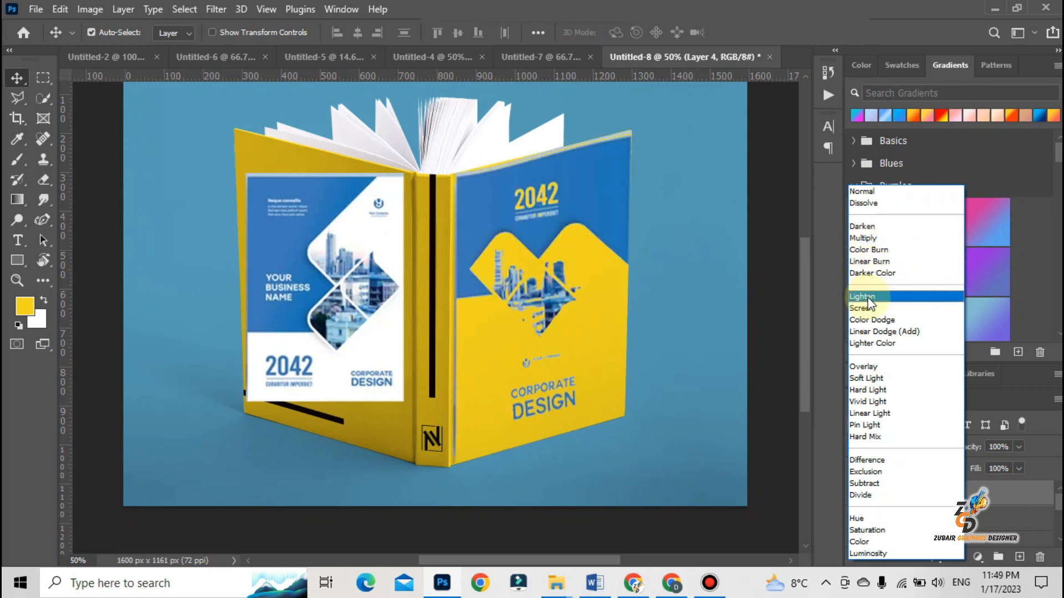
click(871, 321)
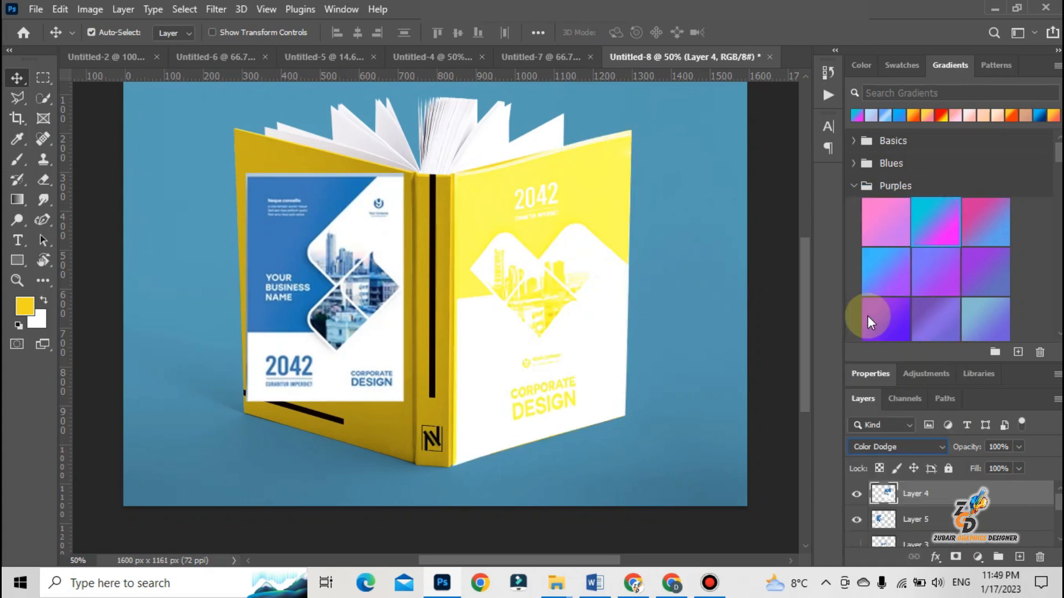
click(901, 446)
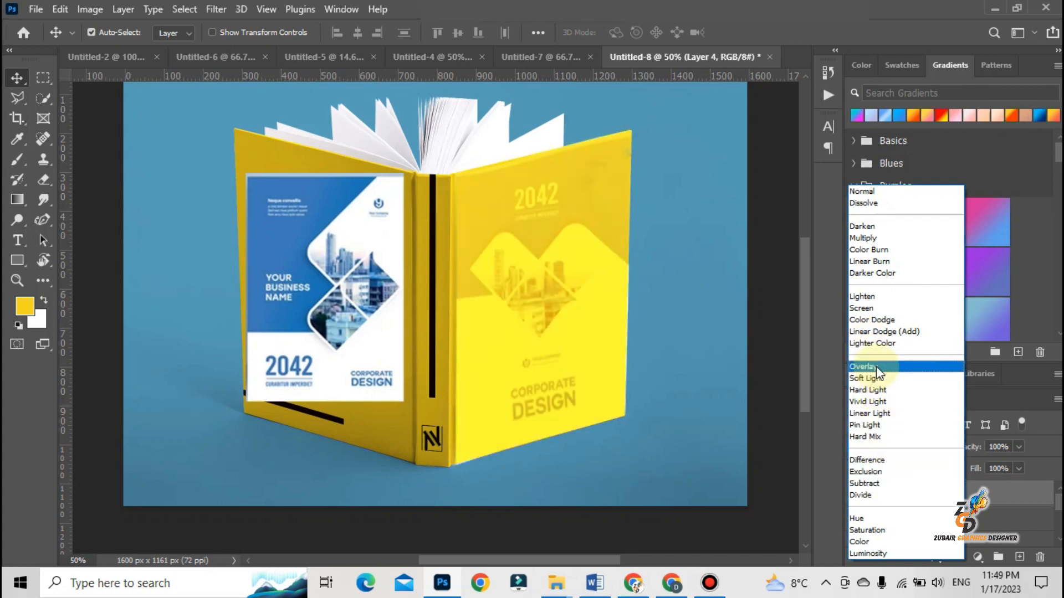
click(876, 345)
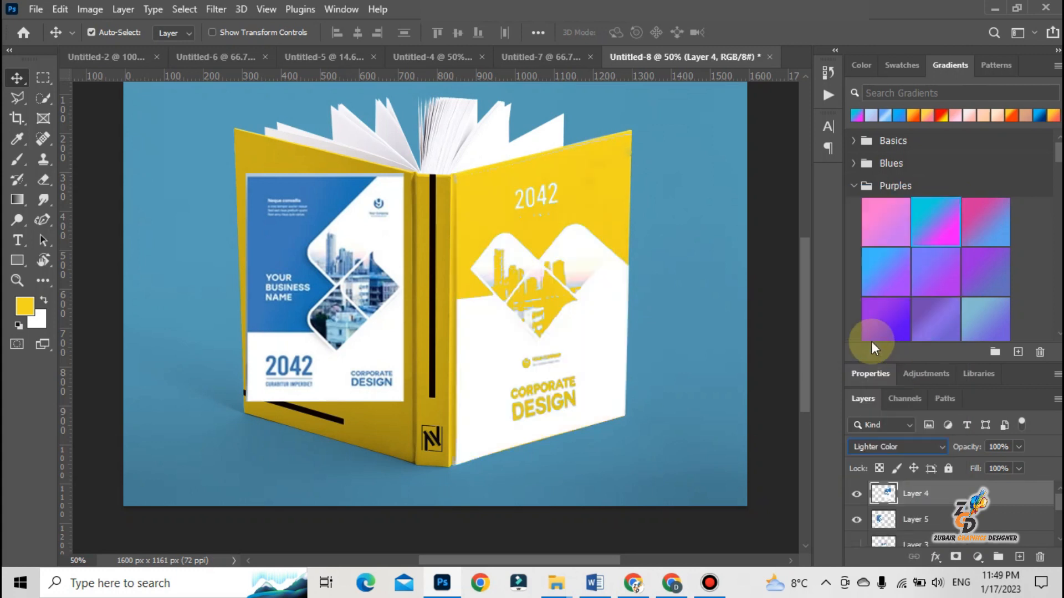
Hide Layer 4 and move the YOUR BUSINESS NAME cover on Layer 5 over the middle of the book's spine.
drag(386, 219, 470, 215)
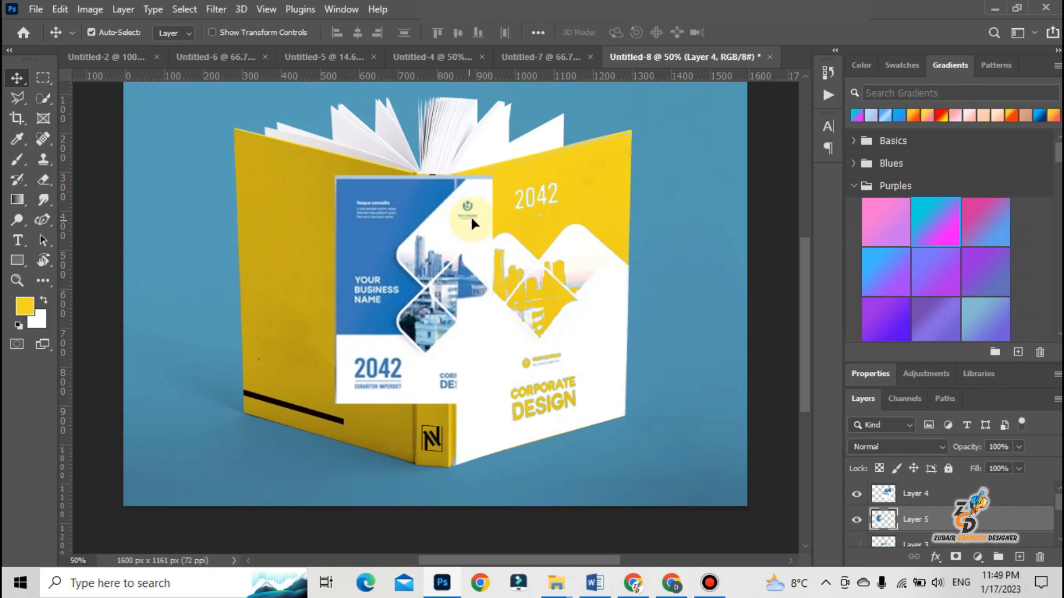
click(475, 471)
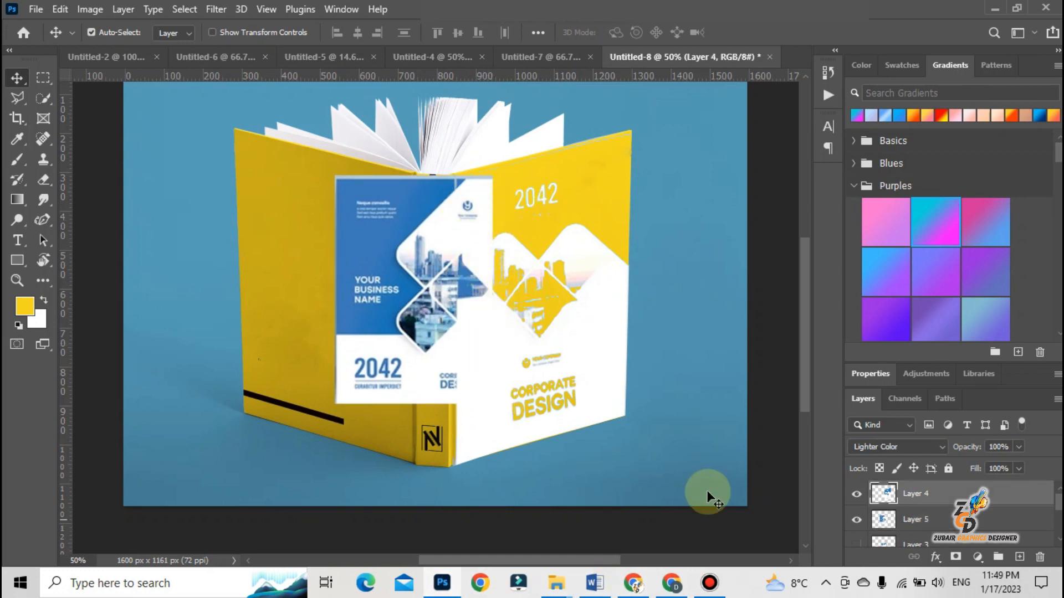
click(857, 493)
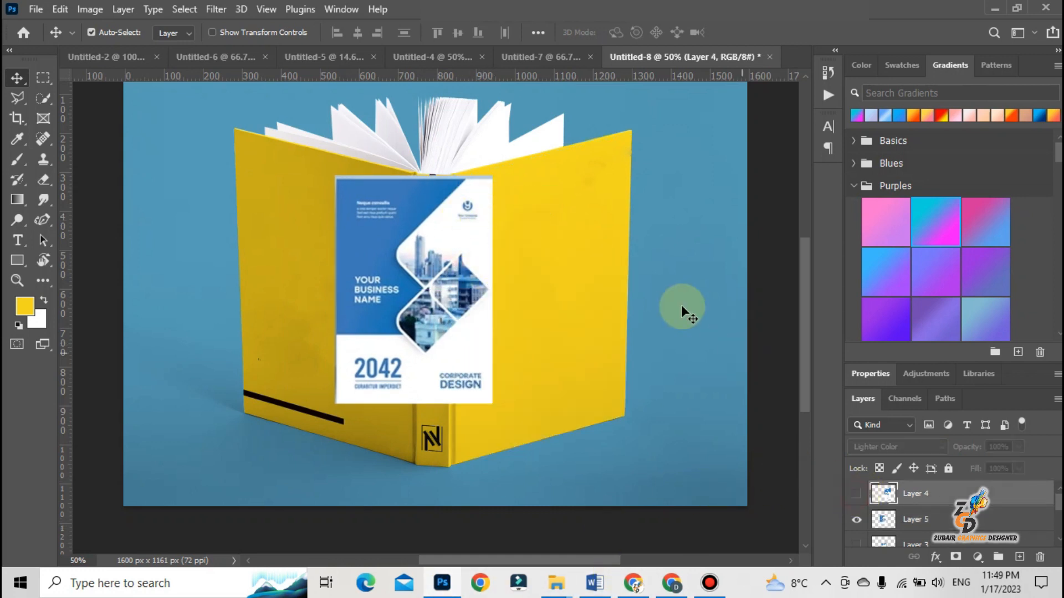
drag(484, 273, 504, 286)
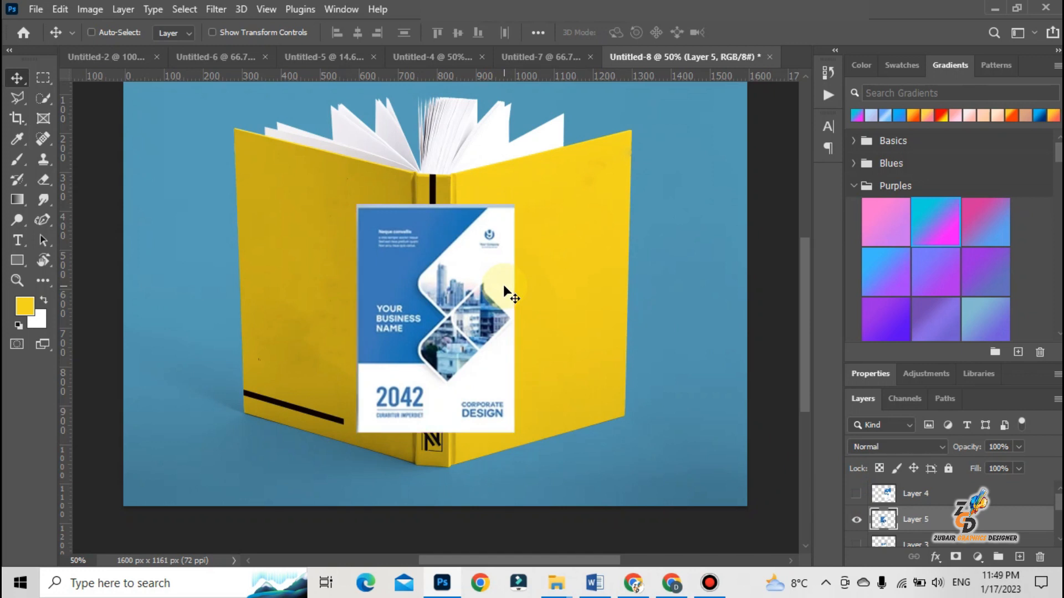
Start a custom warp on Layer 5 and split it vertically along both edges of the book's spine.
key(ctrl+t)
right_click(504, 287)
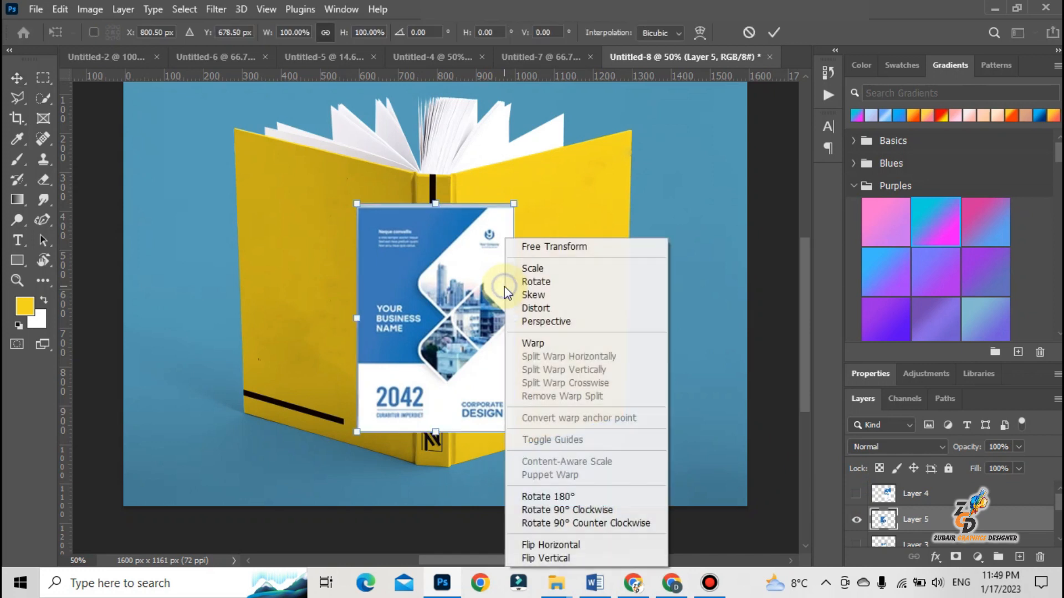
click(545, 341)
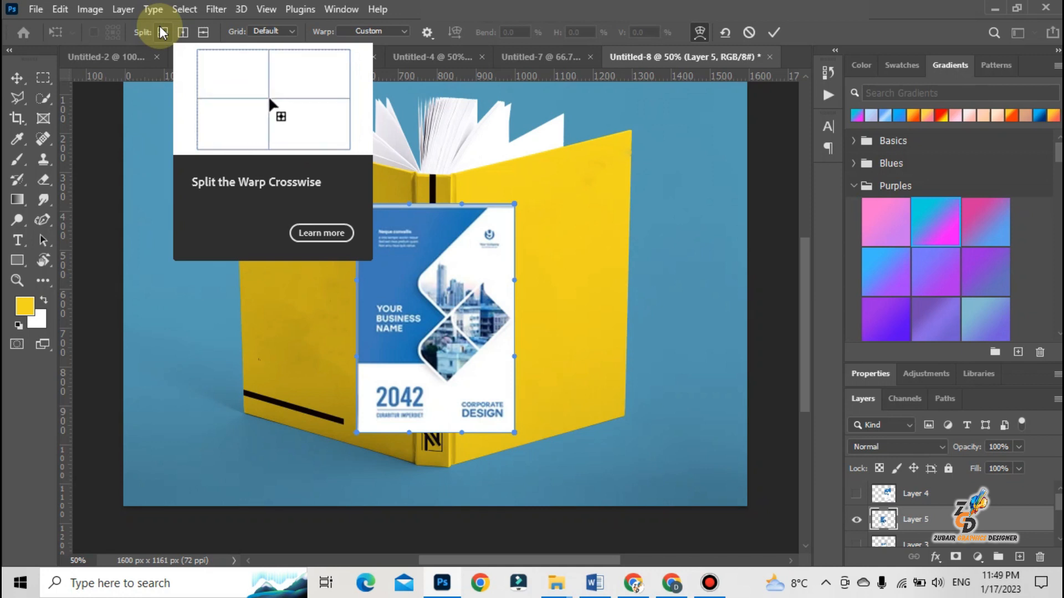
click(184, 32)
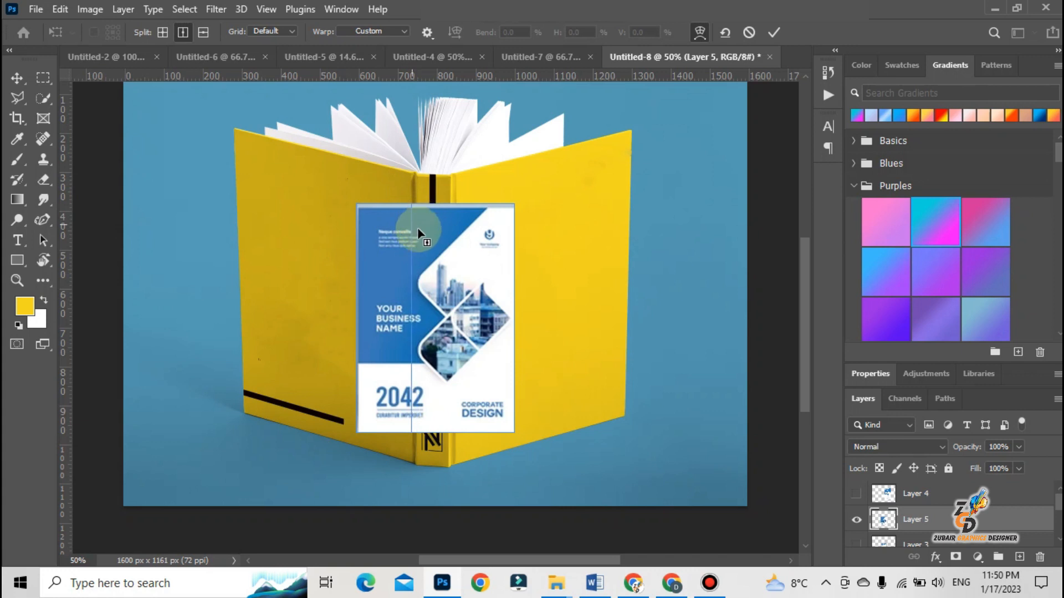
click(414, 266)
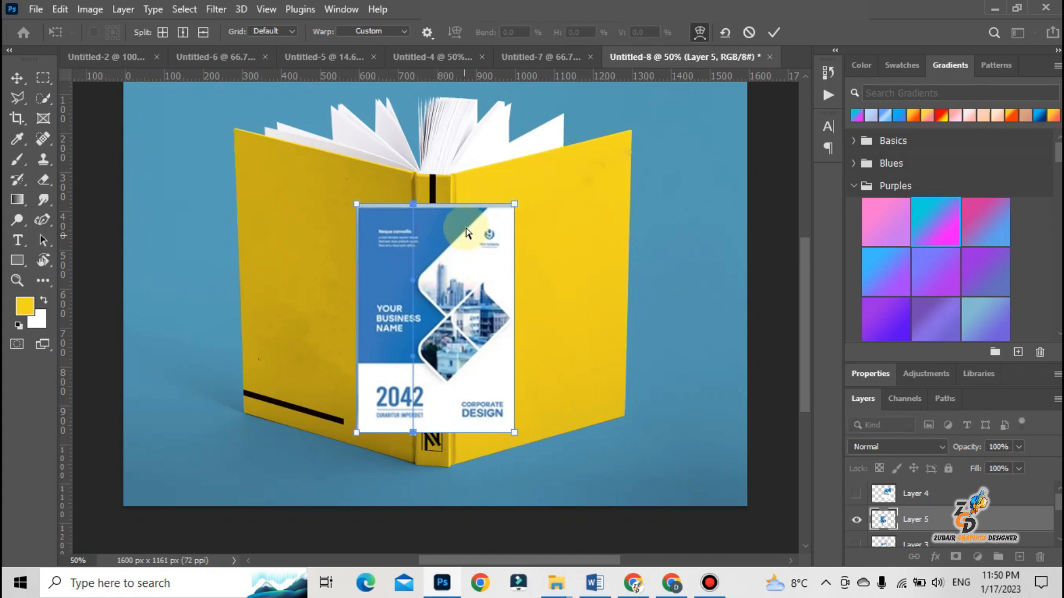
click(183, 32)
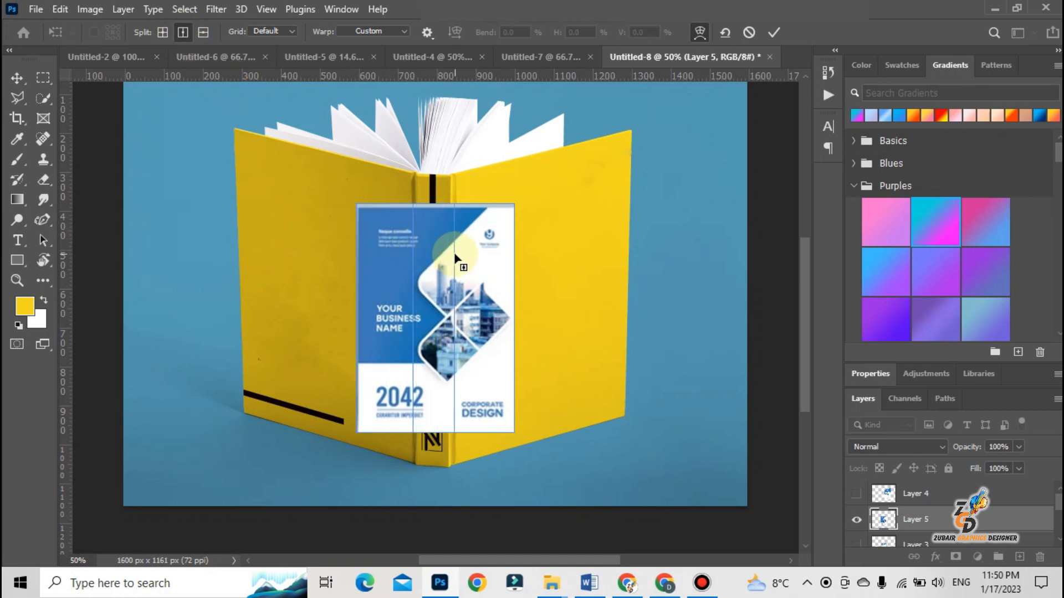
click(452, 258)
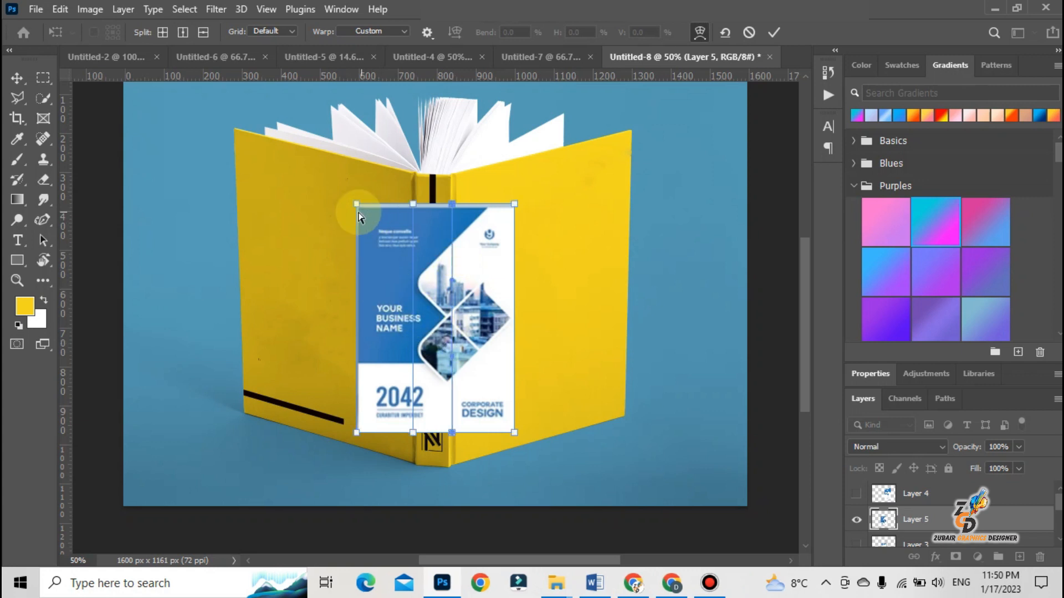
Stretch Layer 5's four outer warp corners to the outer corners of the open book's front and back covers.
mouse_move(359, 206)
mouse_down()
mouse_move(313, 202)
mouse_move(396, 228)
mouse_move(345, 195)
mouse_up()
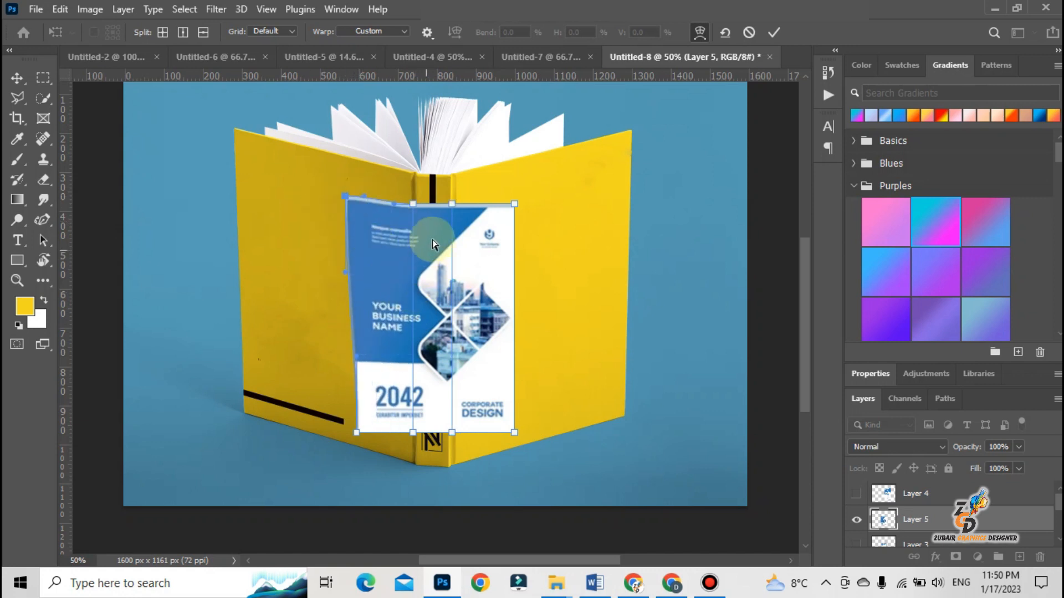
mouse_move(437, 212)
mouse_down()
mouse_move(433, 197)
mouse_move(432, 224)
mouse_move(432, 203)
mouse_up()
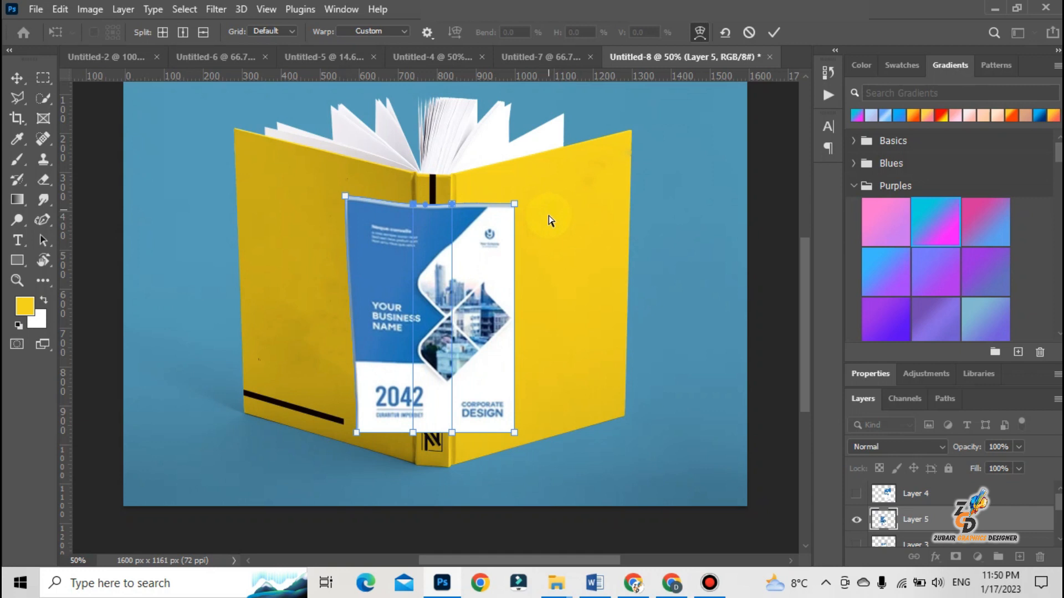
drag(511, 206, 632, 134)
drag(514, 432, 562, 433)
mouse_move(643, 424)
mouse_down()
mouse_move(618, 417)
mouse_move(606, 396)
mouse_move(626, 412)
mouse_up()
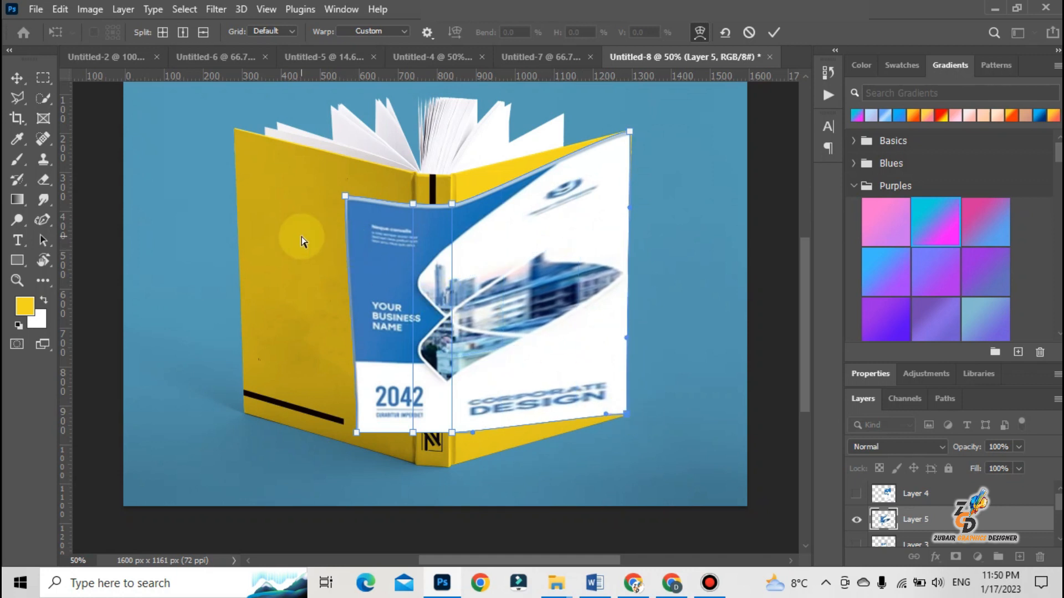
drag(345, 197, 235, 133)
drag(356, 432, 245, 413)
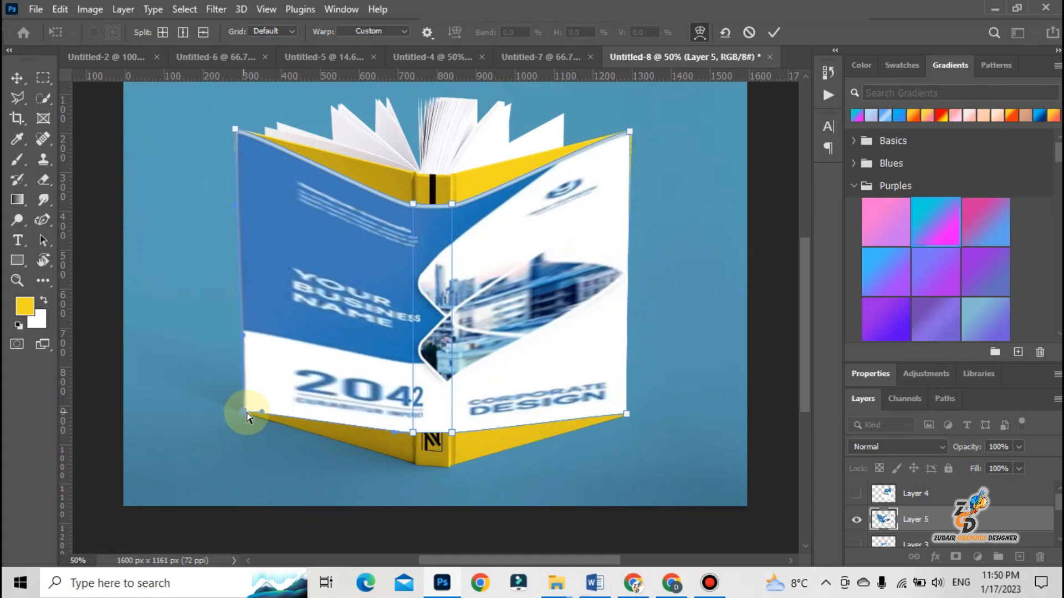
Lower Layer 5's opacity to 52% and move its inner warp points to the upper and lower corners of the book's spine.
click(1019, 447)
drag(985, 467, 981, 467)
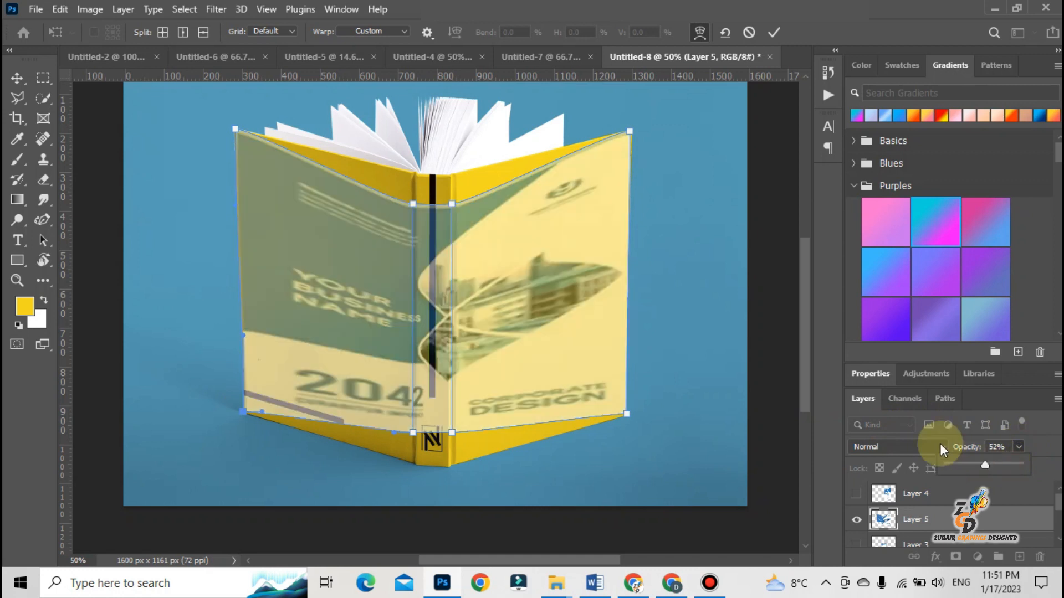
drag(412, 206, 414, 175)
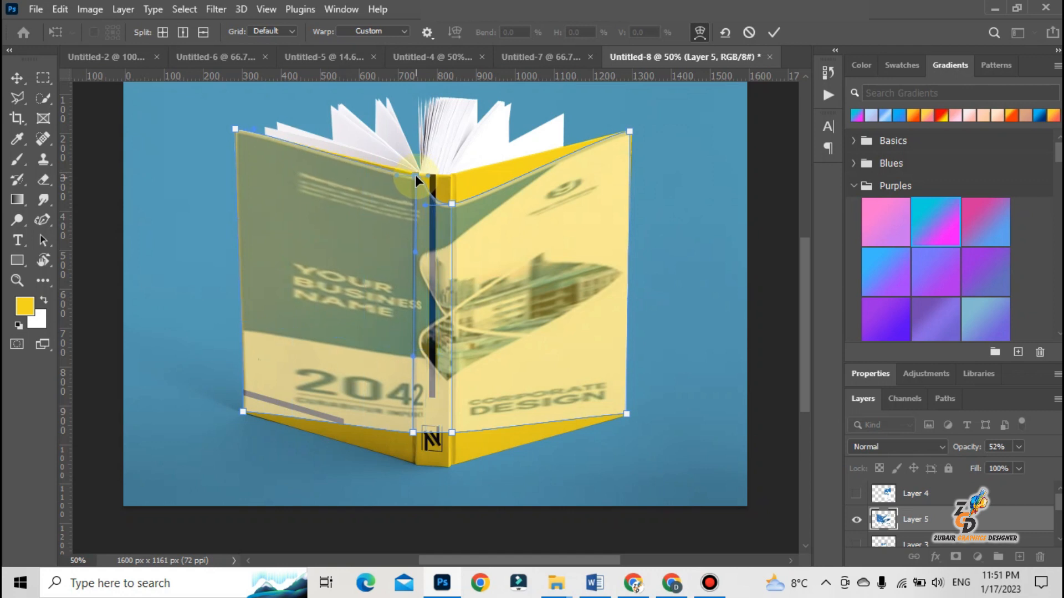
drag(450, 206, 454, 175)
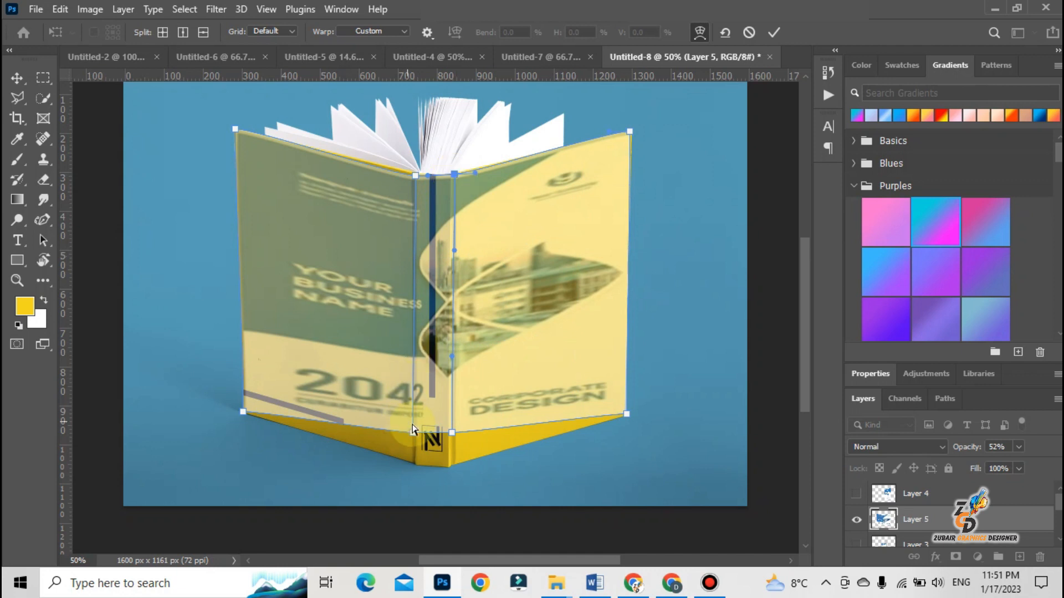
drag(413, 434, 453, 466)
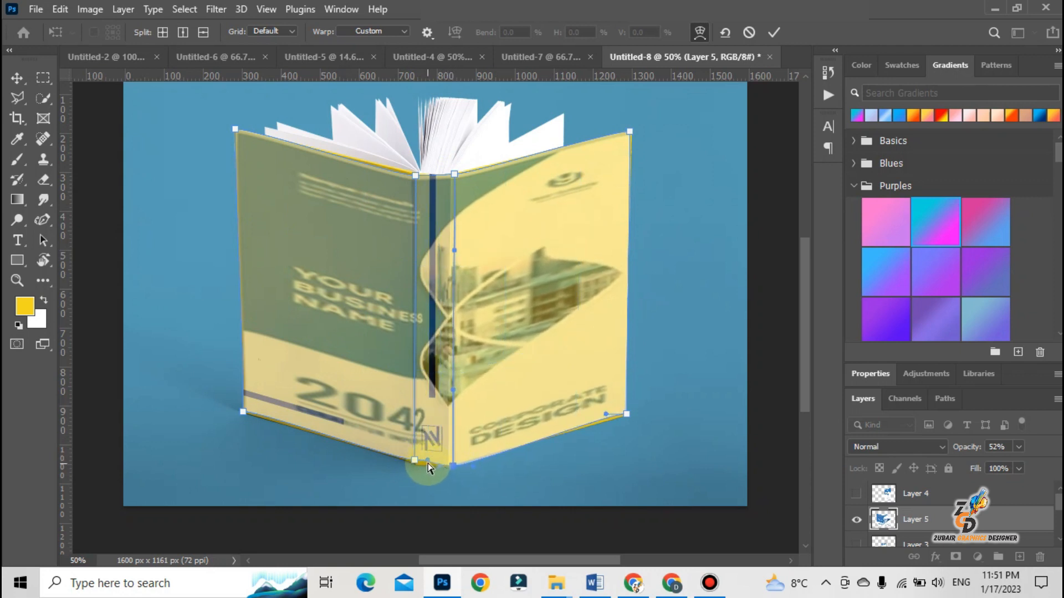
Refine Layer 5's two lower spine warp points and their handles so the cover follows the bottom edge of the spine.
scroll(427, 461, up, 2)
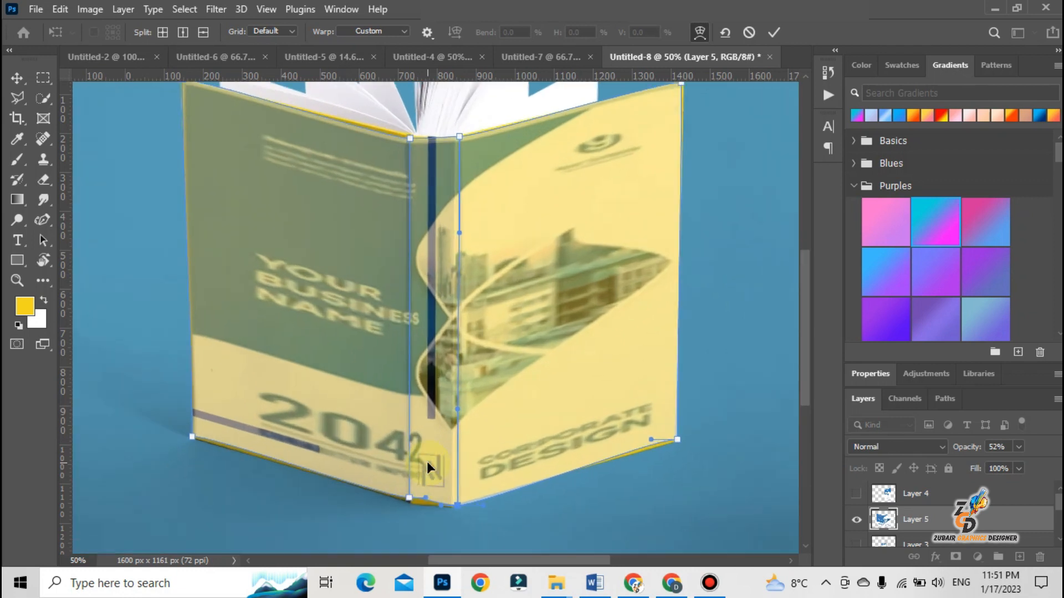
scroll(427, 466, up, 2)
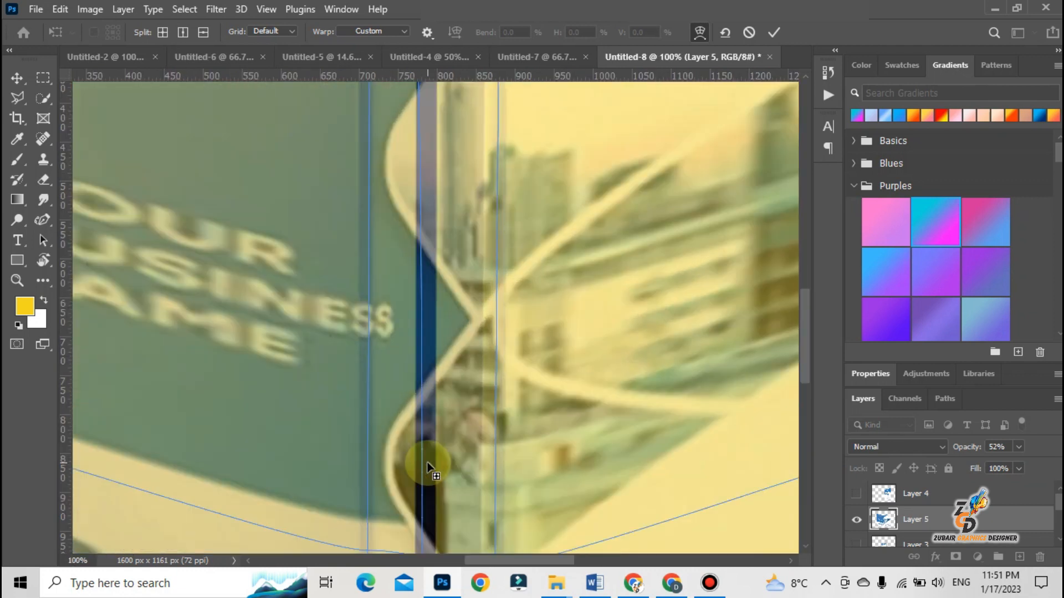
drag(805, 322, 823, 411)
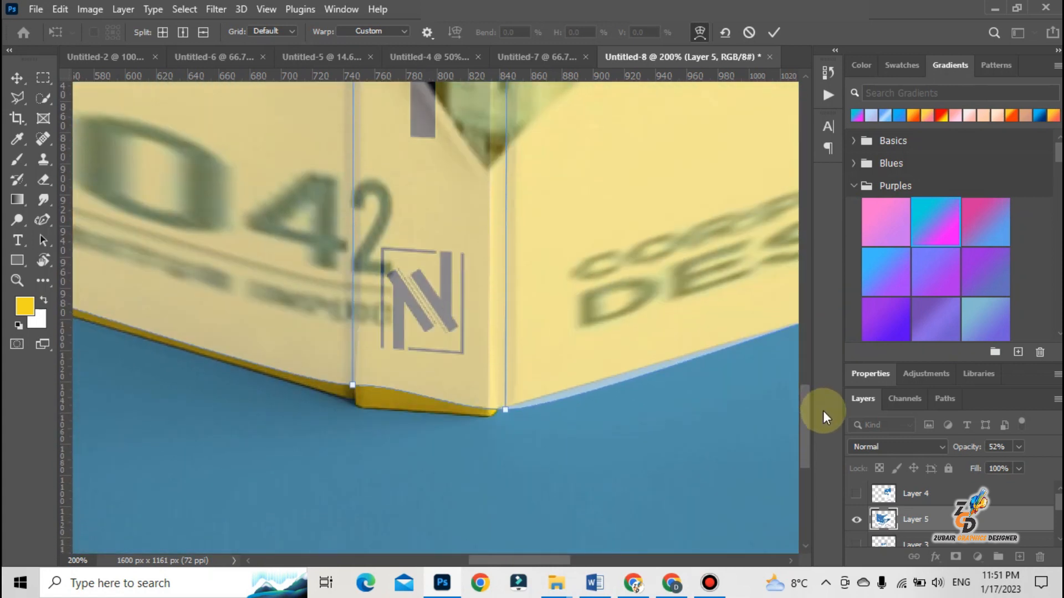
click(353, 385)
drag(354, 385, 323, 387)
drag(504, 410, 492, 415)
drag(576, 417, 567, 391)
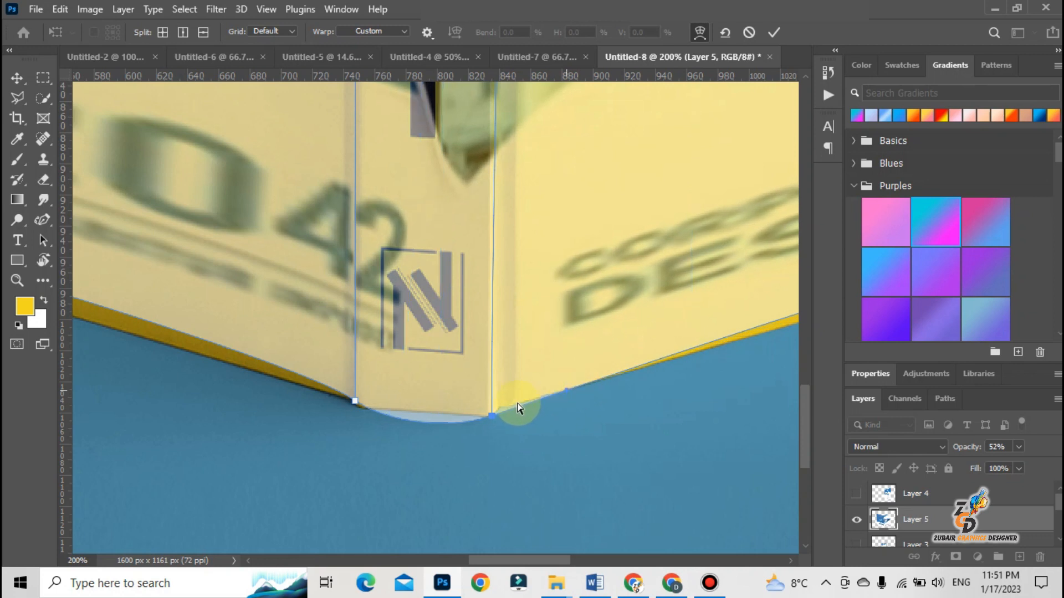
click(421, 423)
drag(440, 439, 491, 413)
Adjust the warp handles along the blue back cover's lower edge so it runs straight along the book's bottom edge.
drag(488, 561, 444, 461)
click(462, 309)
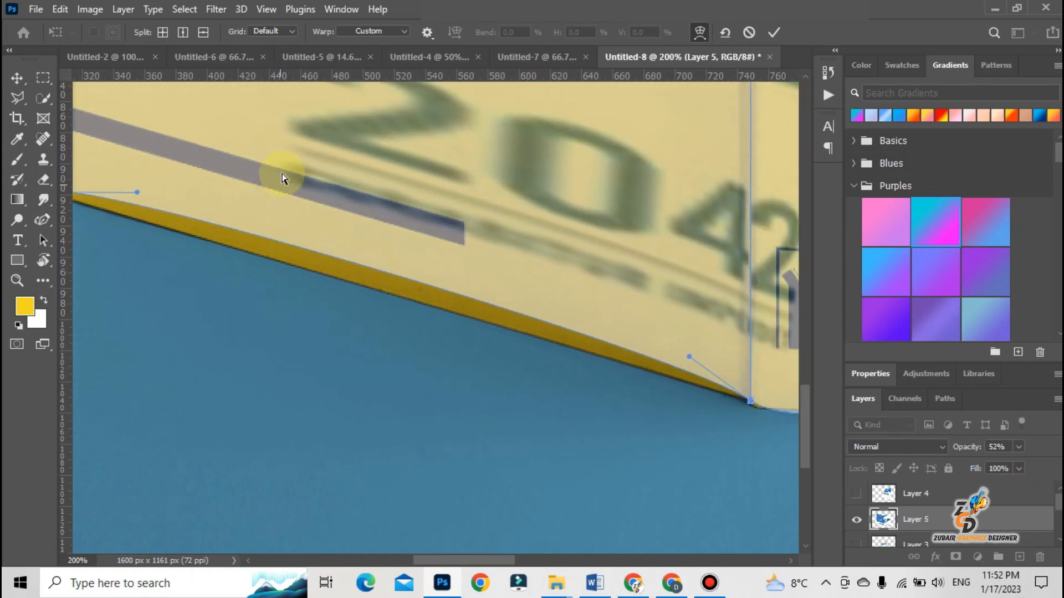
drag(319, 197, 320, 204)
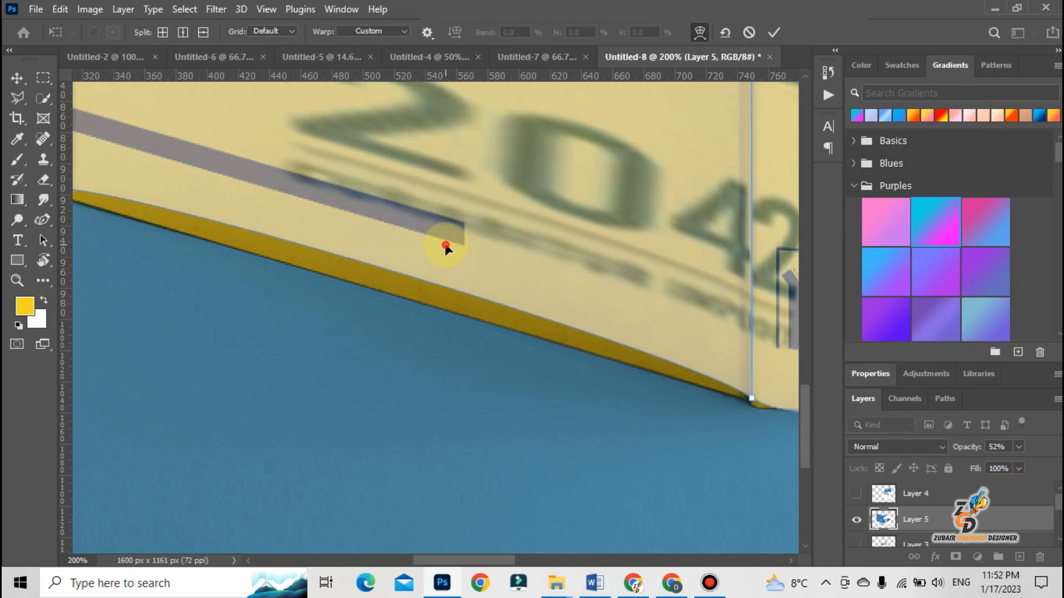
click(751, 398)
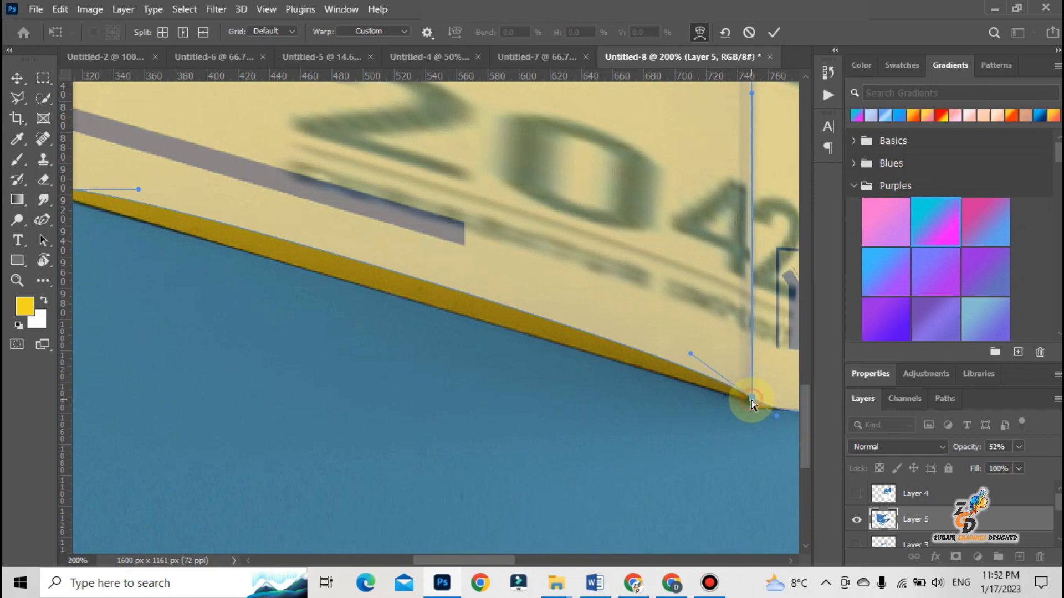
drag(690, 353, 674, 384)
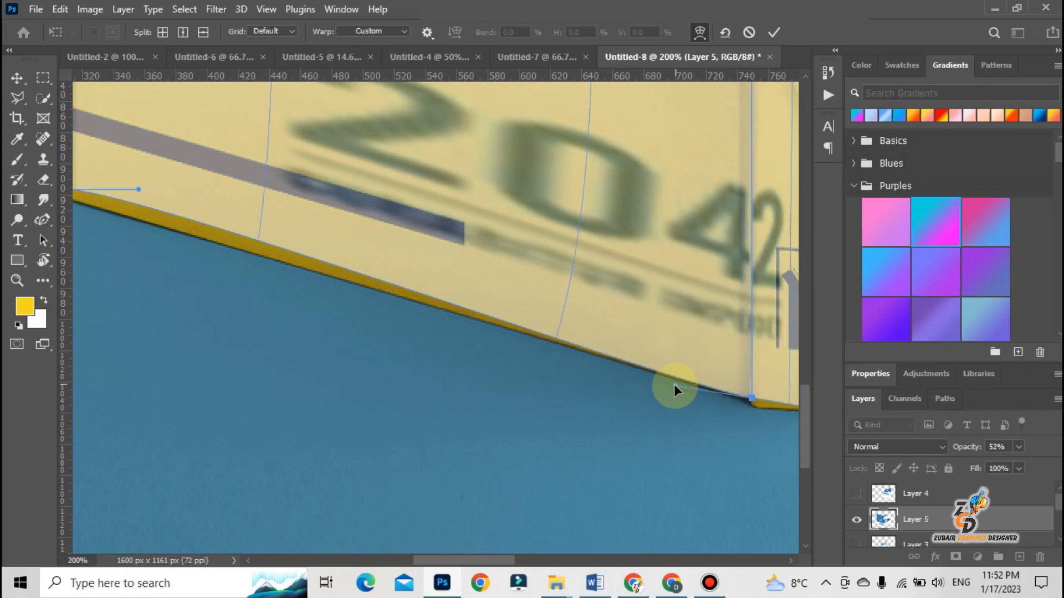
click(138, 188)
drag(138, 188, 126, 213)
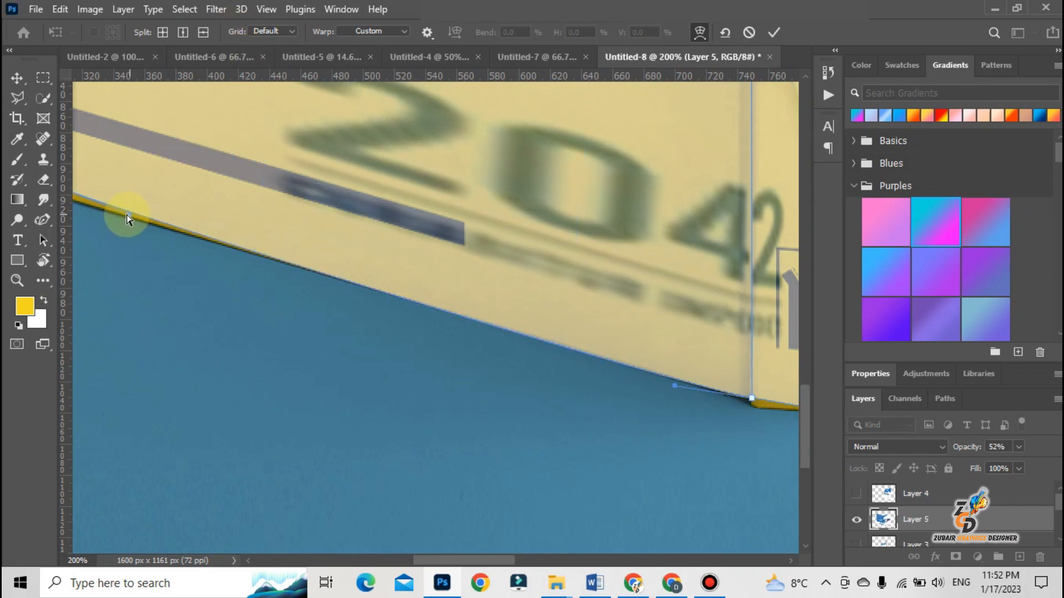
Fine-tune the warp point at the top of the spine beside the back cover and apply Layer 5's warp.
key(ctrl+0)
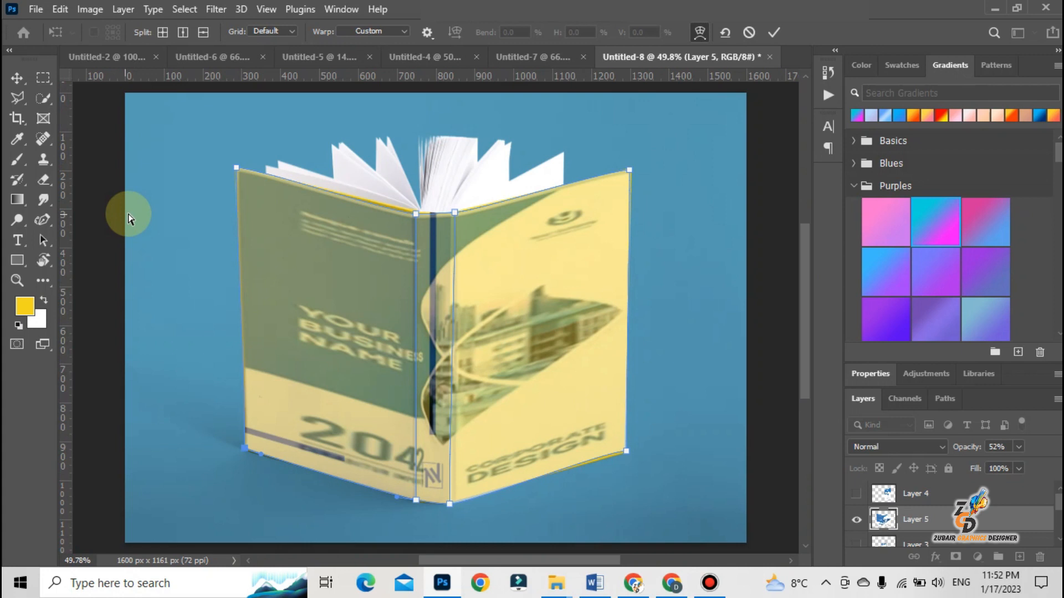
click(416, 214)
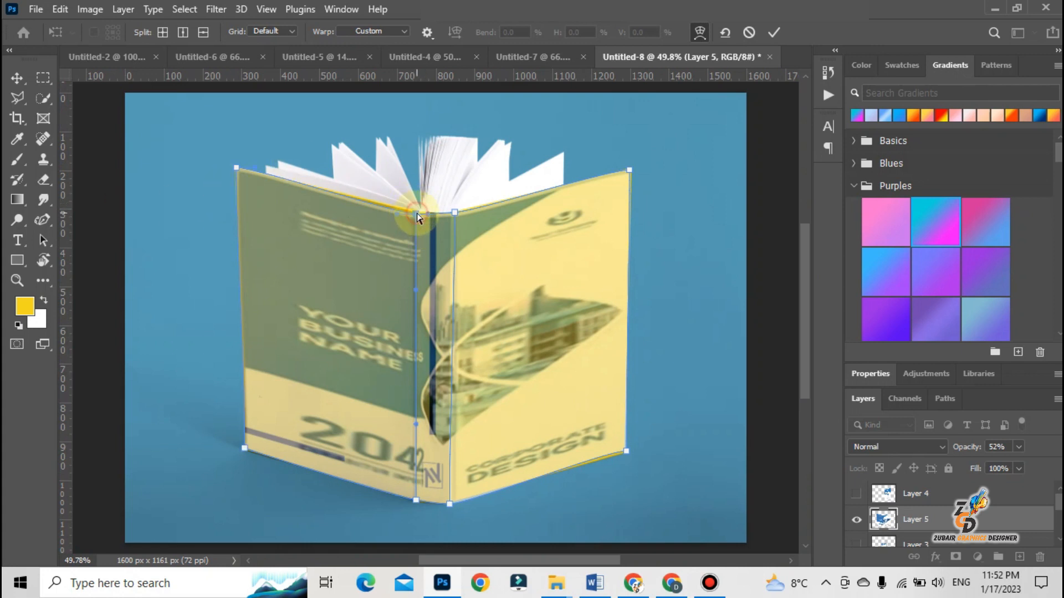
click(416, 215)
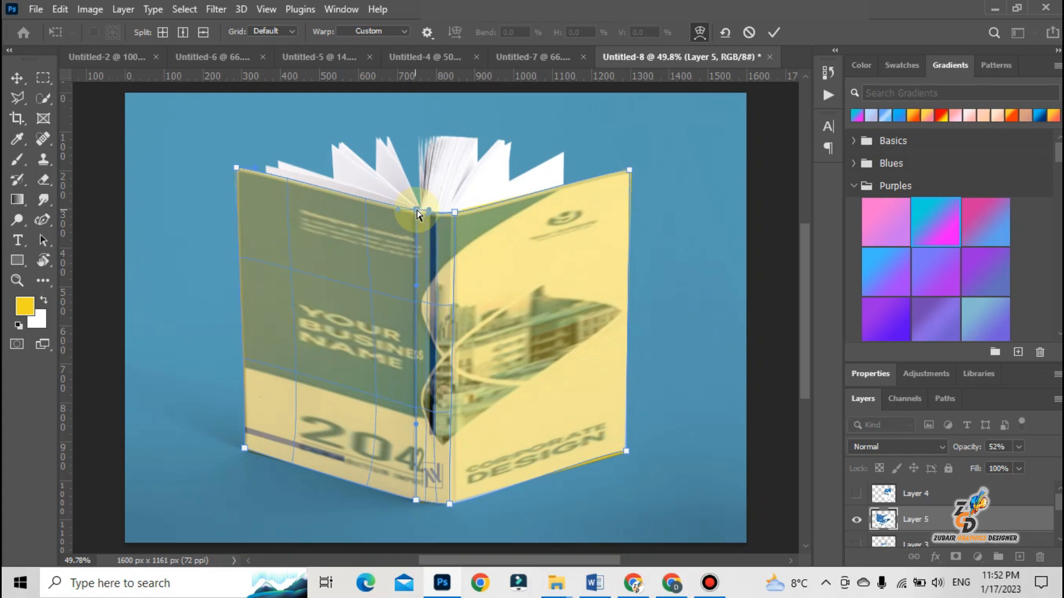
key(Return)
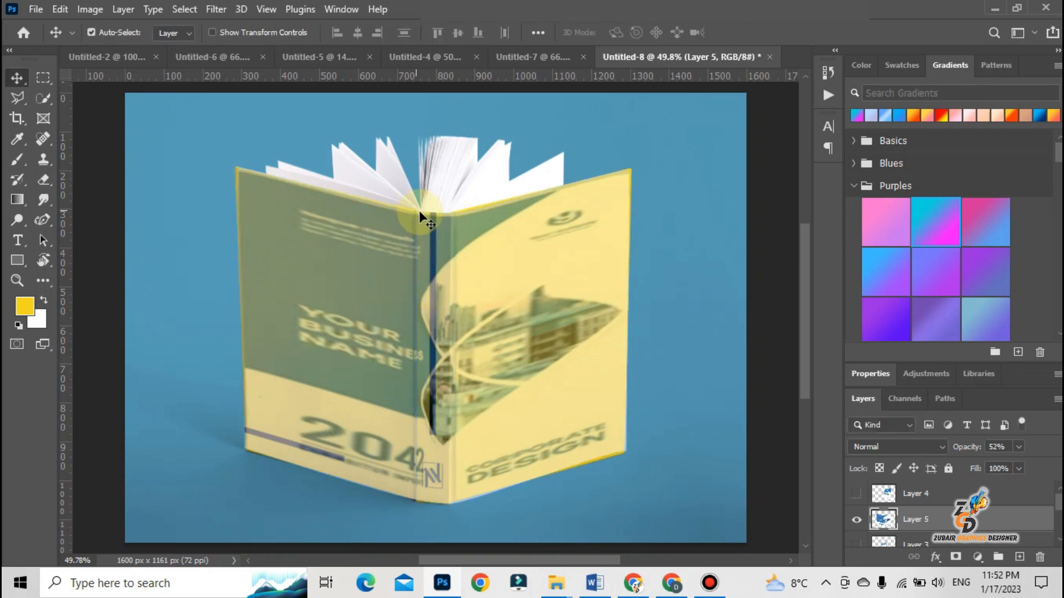
Restore Layer 5's opacity to 100%.
click(1019, 446)
drag(1021, 463, 1055, 465)
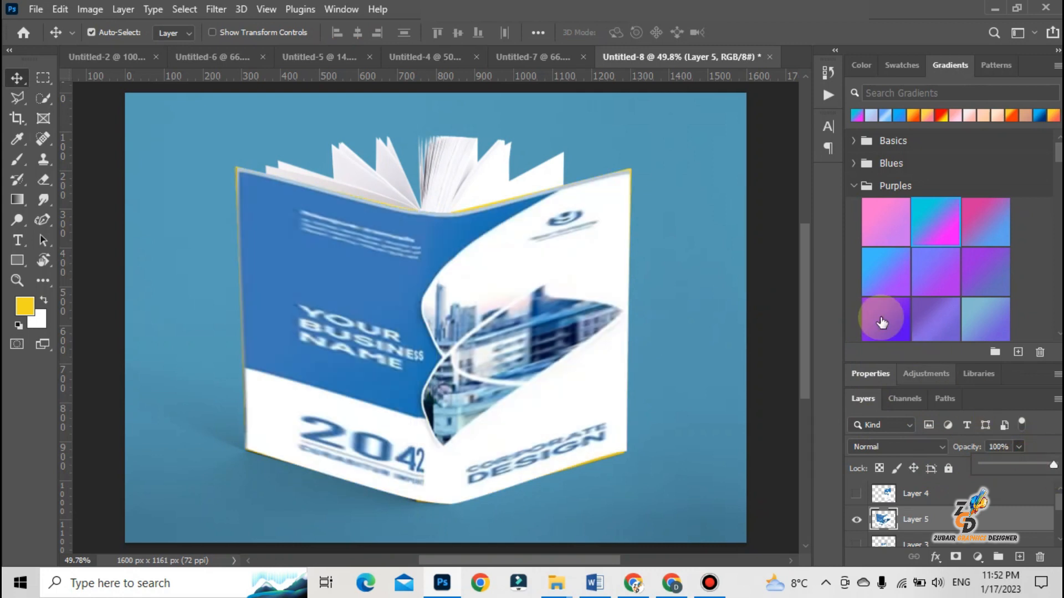
click(923, 446)
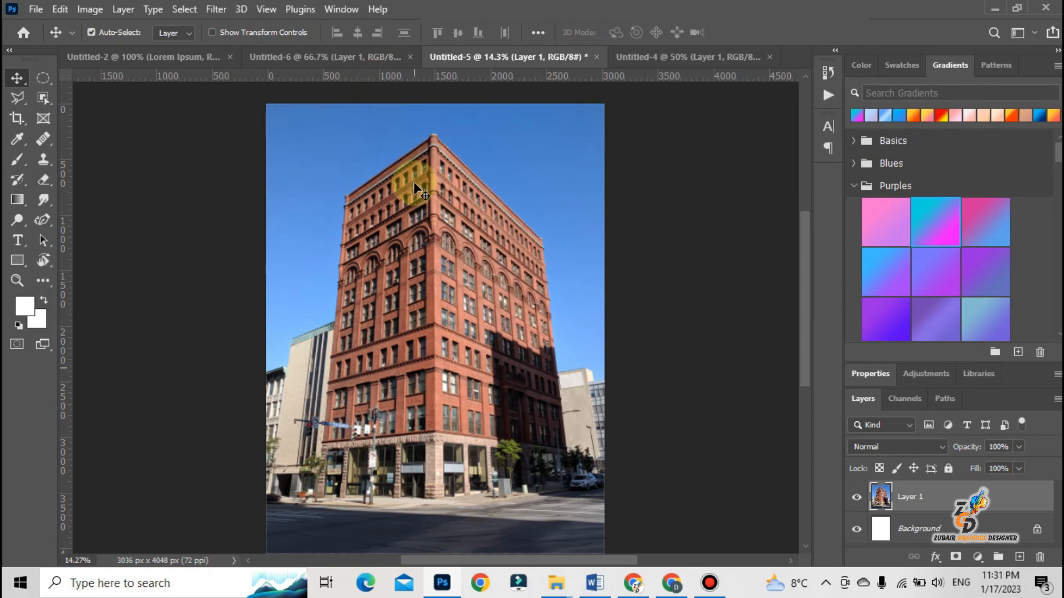
Duplicate Layer 1, the red brick building photo in the Untitled-5 document.
click(1019, 557)
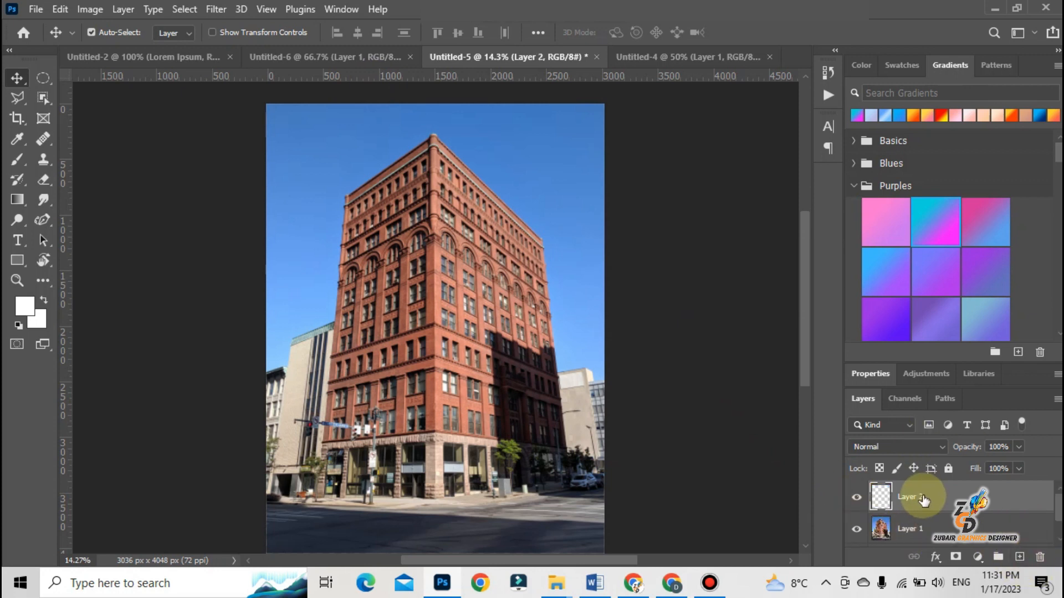
key(Delete)
drag(924, 499, 1019, 557)
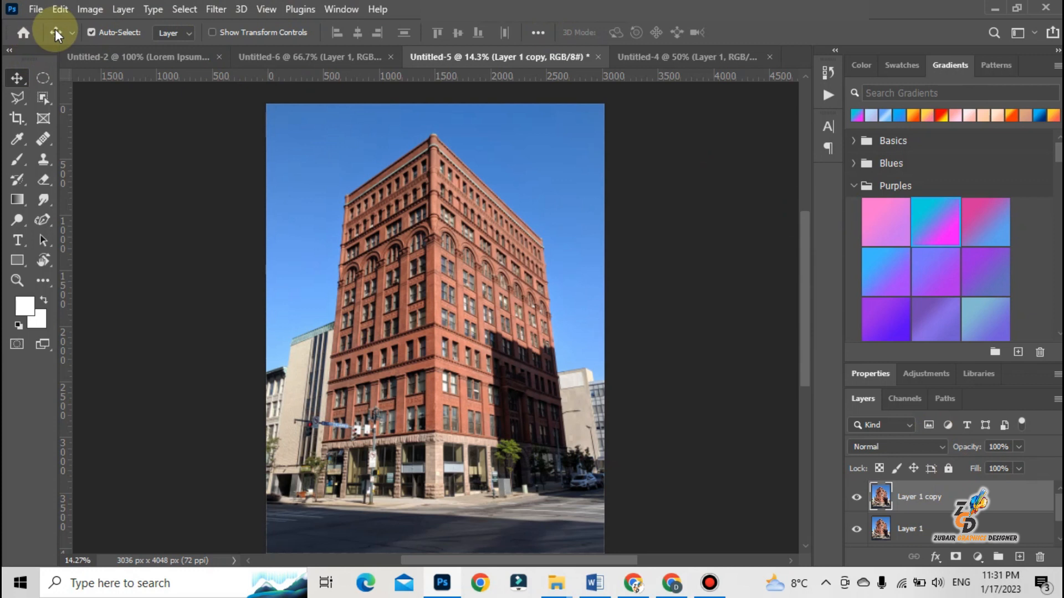
Start a Perspective Warp on Layer 1 copy and fit a quad to the building's right-hand face.
click(65, 9)
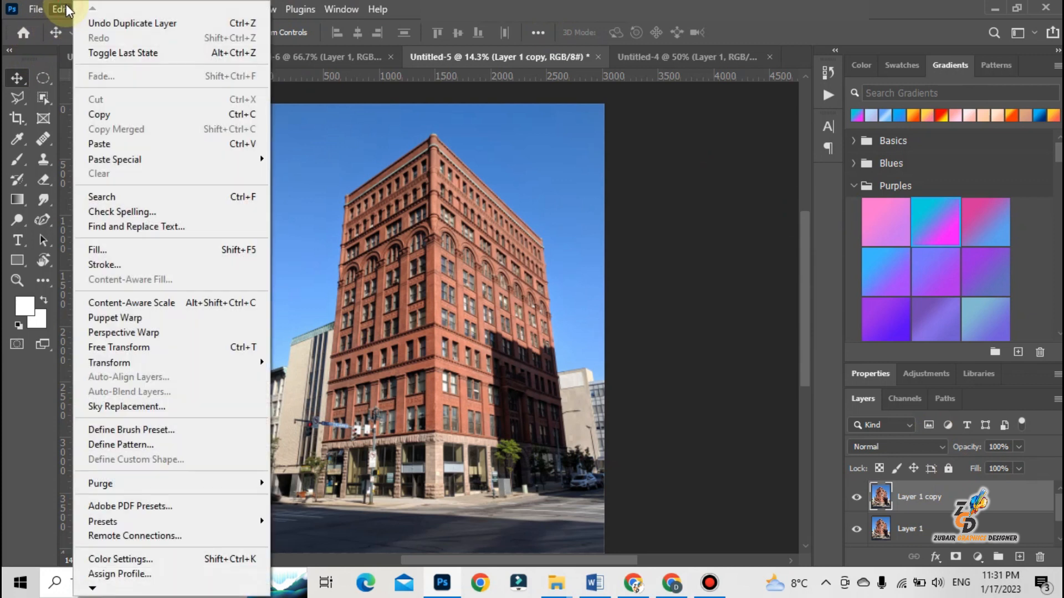
click(142, 334)
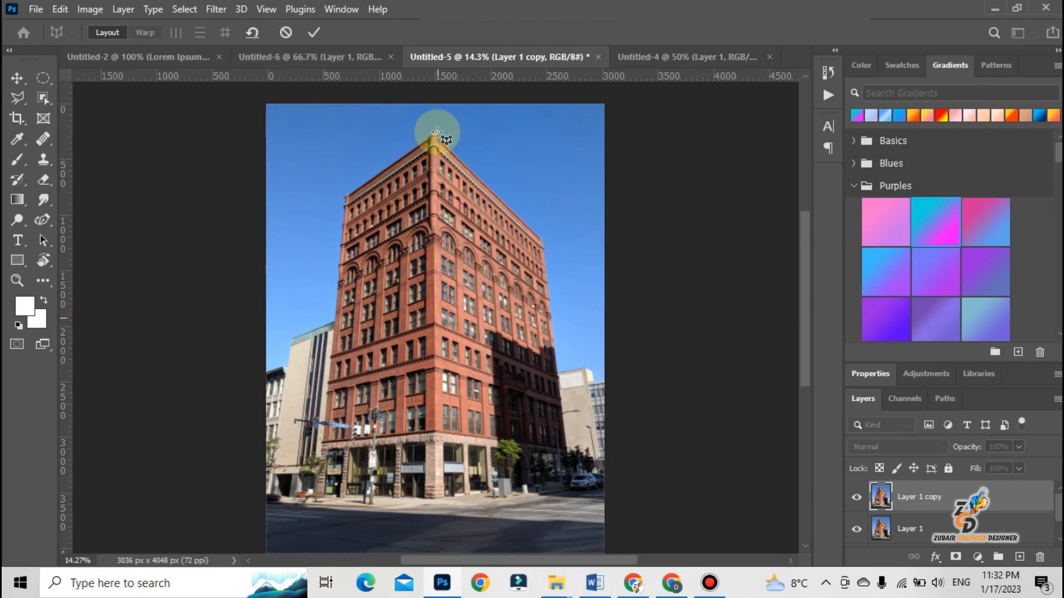
drag(432, 133, 575, 496)
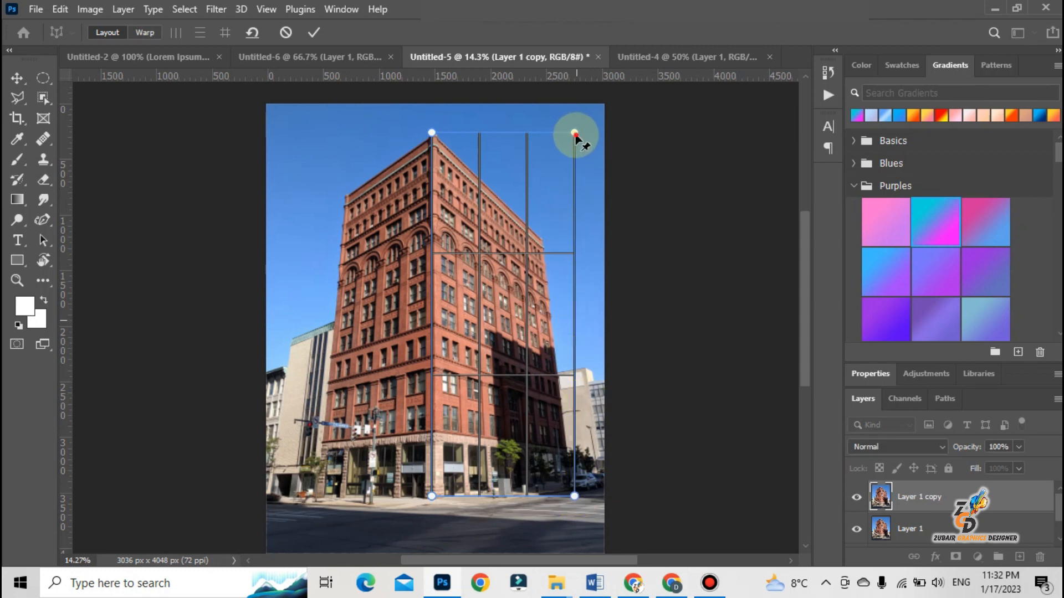
drag(573, 133, 545, 242)
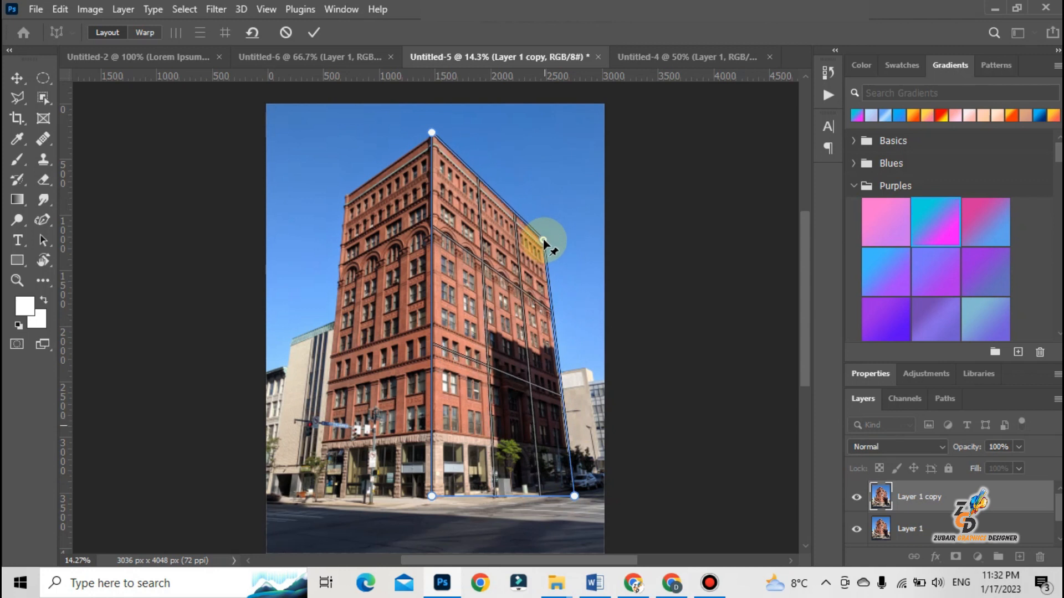
drag(543, 242, 545, 242)
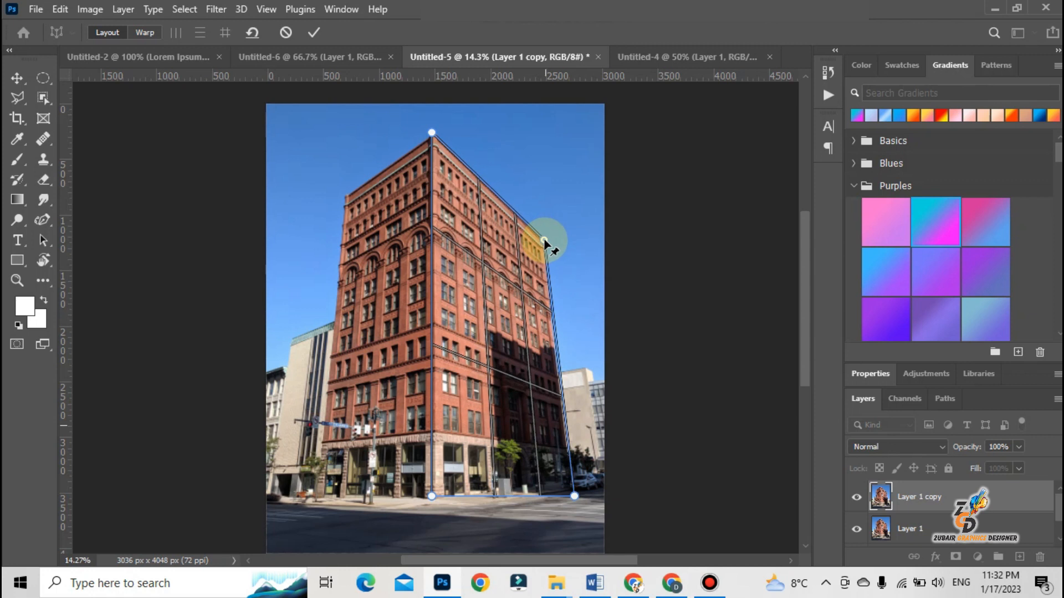
drag(544, 242, 544, 241)
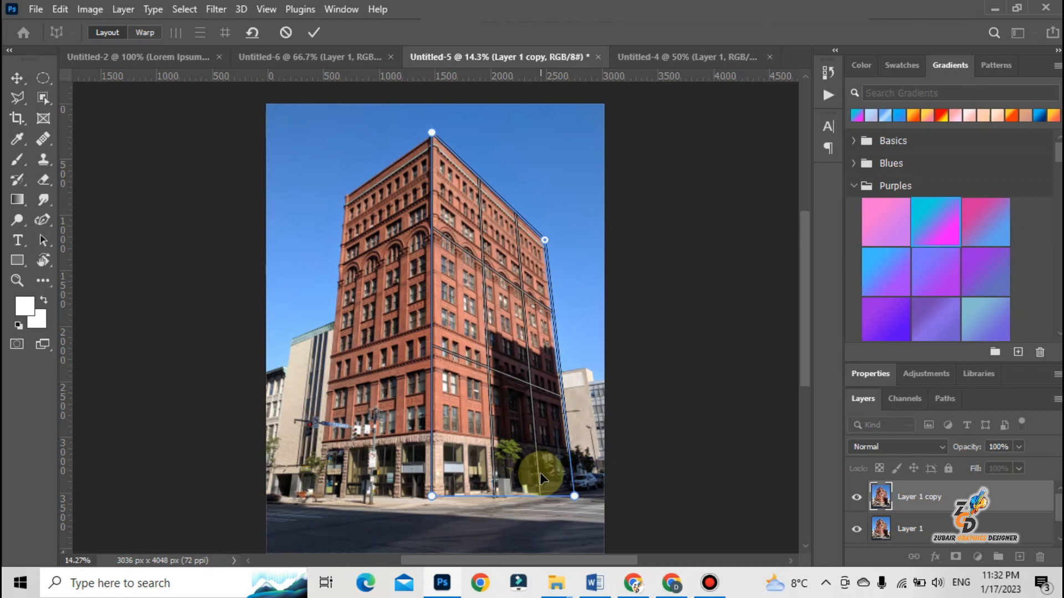
drag(574, 496, 570, 481)
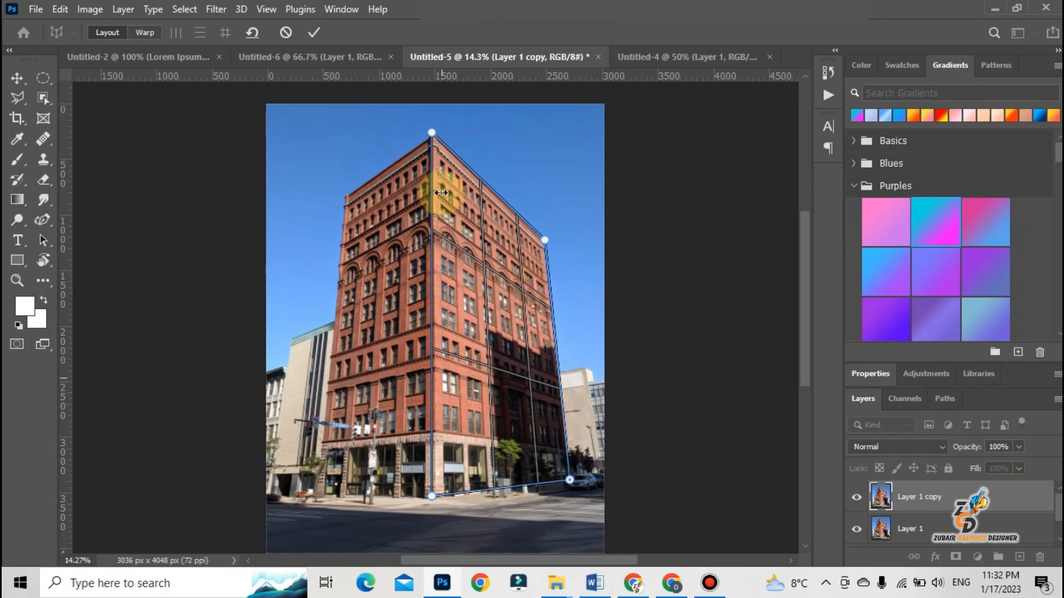
Add a second quad over the building's left-hand face, joined to the first along the corner edge, and align its upper outer corner.
drag(345, 193, 431, 496)
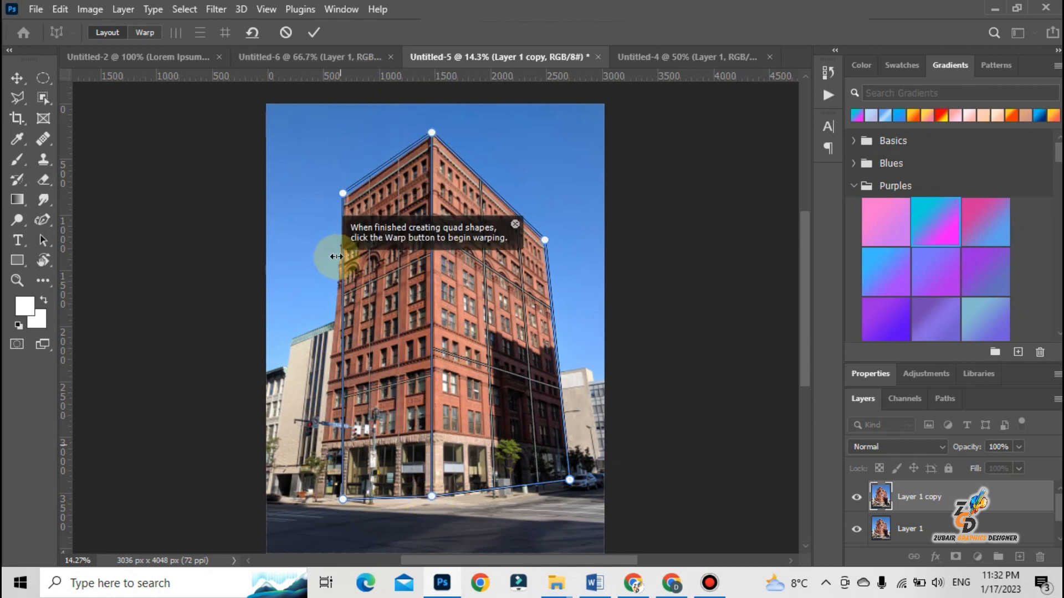
drag(344, 194, 346, 197)
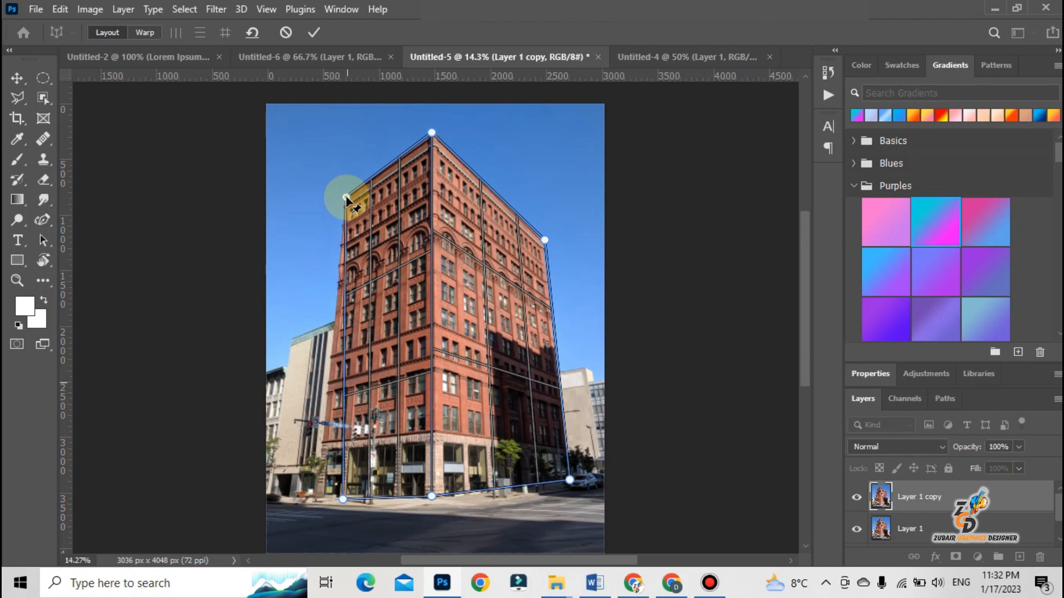
Align the quads' shared top point and the right-hand quad's upper outer corner precisely with the building's roofline.
key(ctrl+plus)
key(ctrl+plus)
key(ctrl+plus)
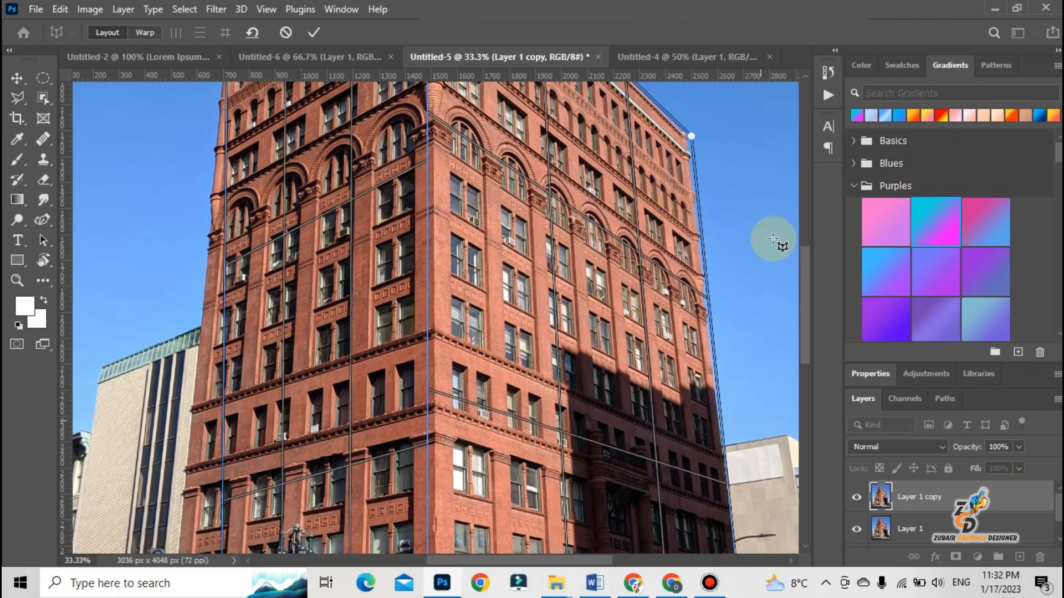
scroll(806, 244, up, 5)
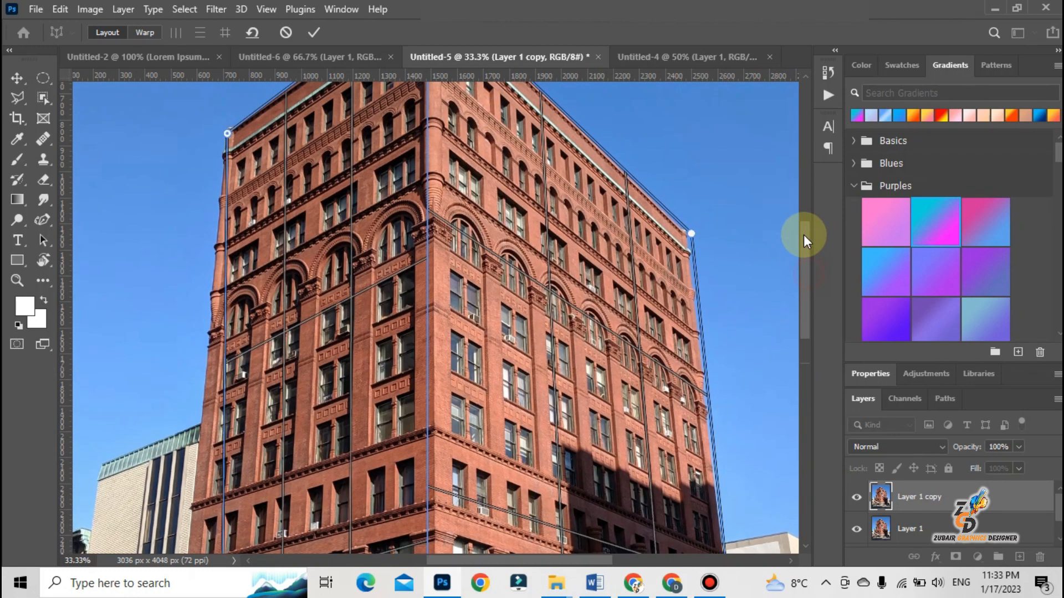
scroll(803, 211, up, 3)
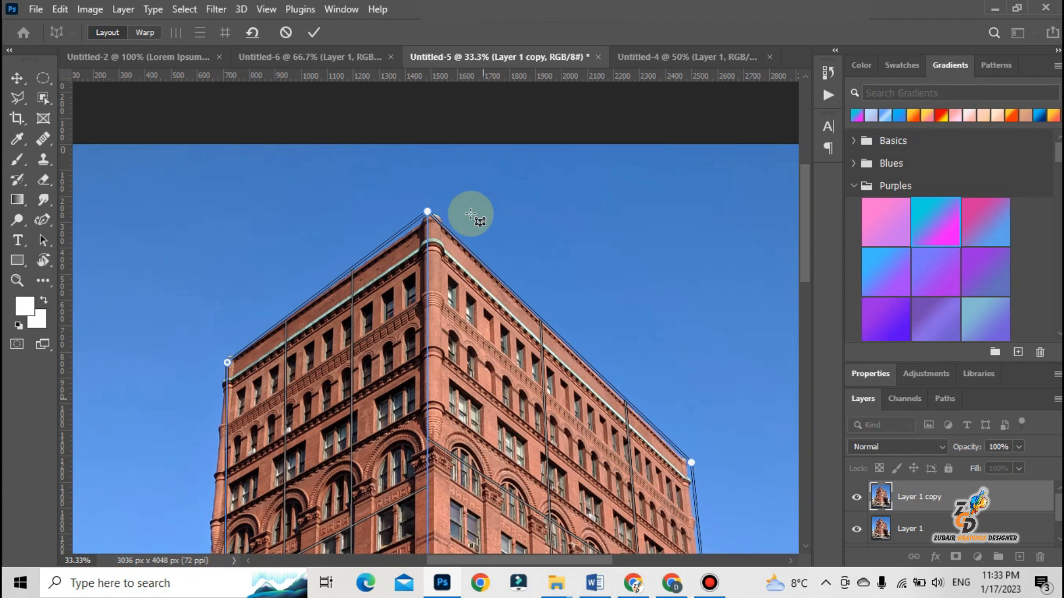
drag(427, 211, 444, 216)
drag(698, 467, 686, 461)
Move the quads' shared bottom point and the left-hand quad's lower outer corner to the base corners of the building.
drag(800, 257, 811, 393)
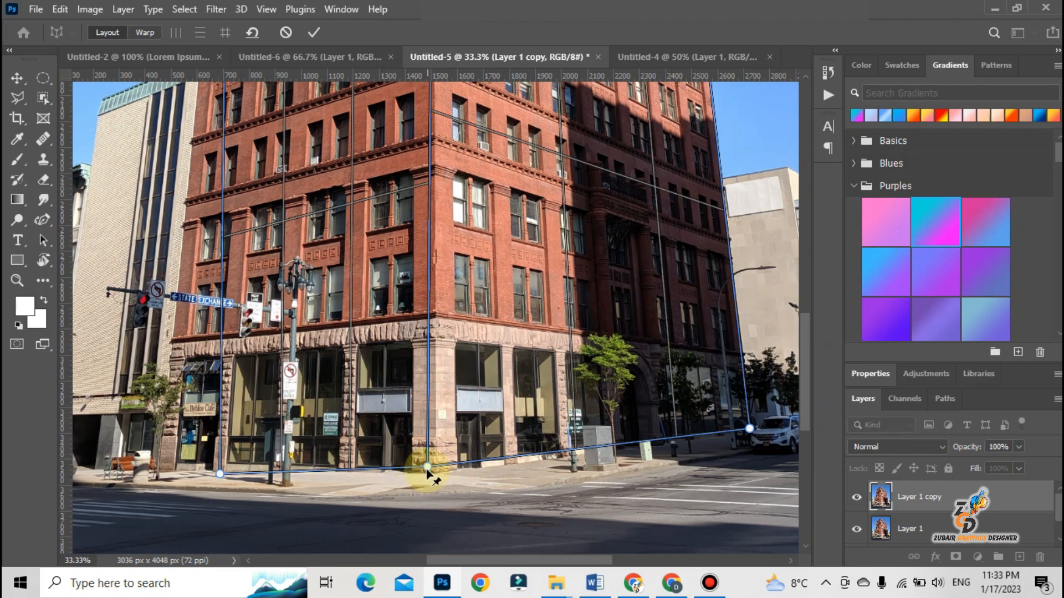
drag(427, 469, 434, 474)
drag(221, 472, 158, 466)
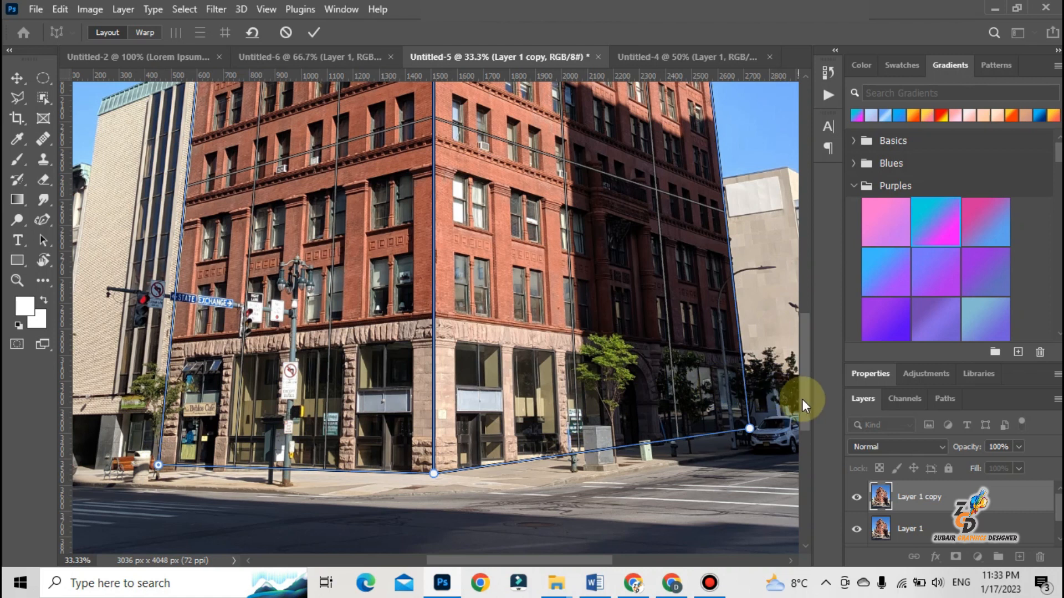
Switch the Perspective Warp from layout to warp mode with the whole photo in view, and dismiss the pin hint.
drag(809, 399, 792, 281)
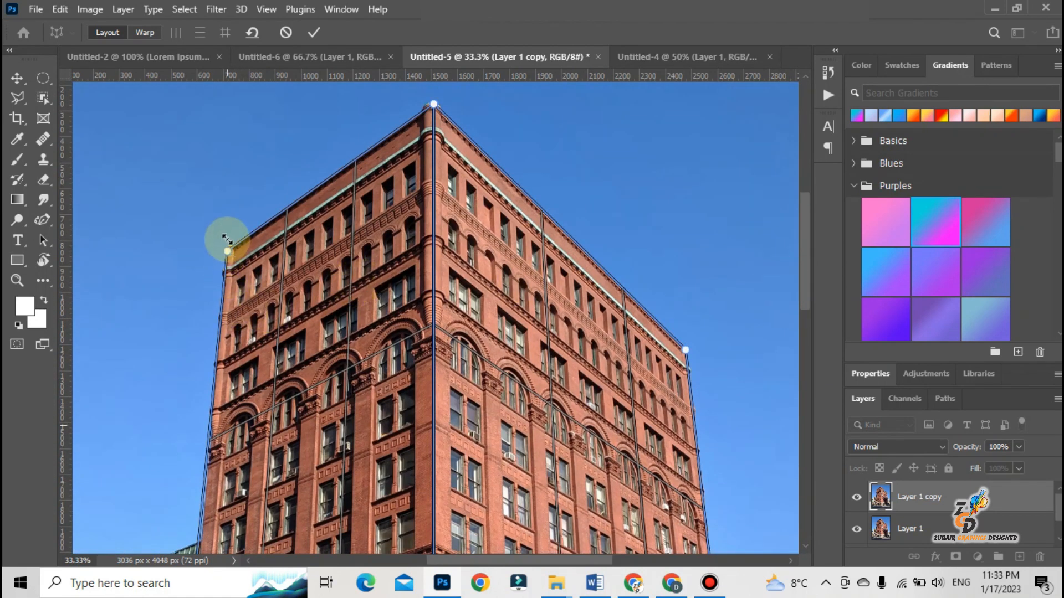
key(ctrl+0)
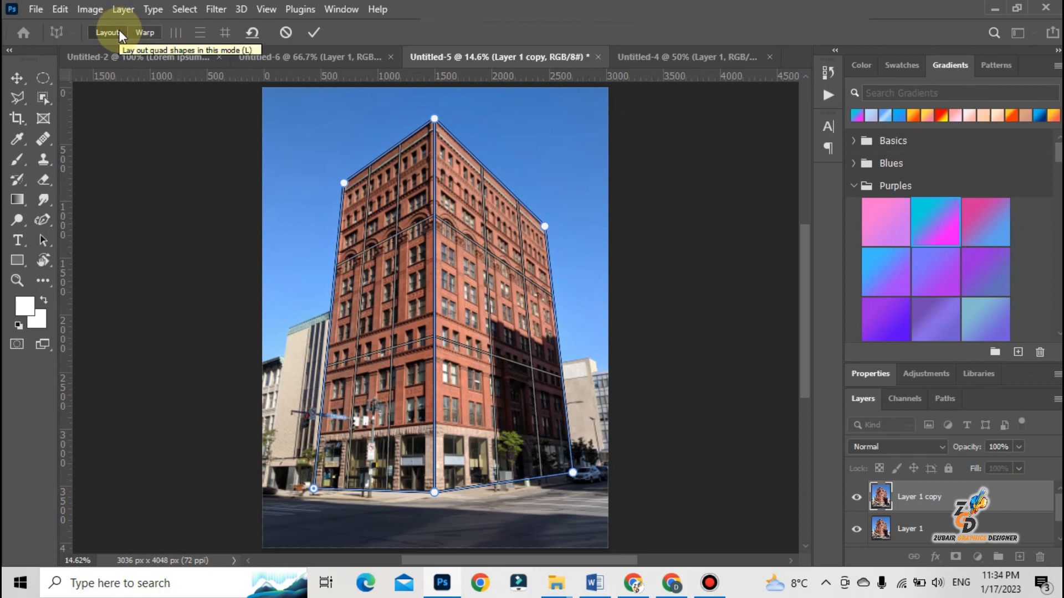
click(150, 35)
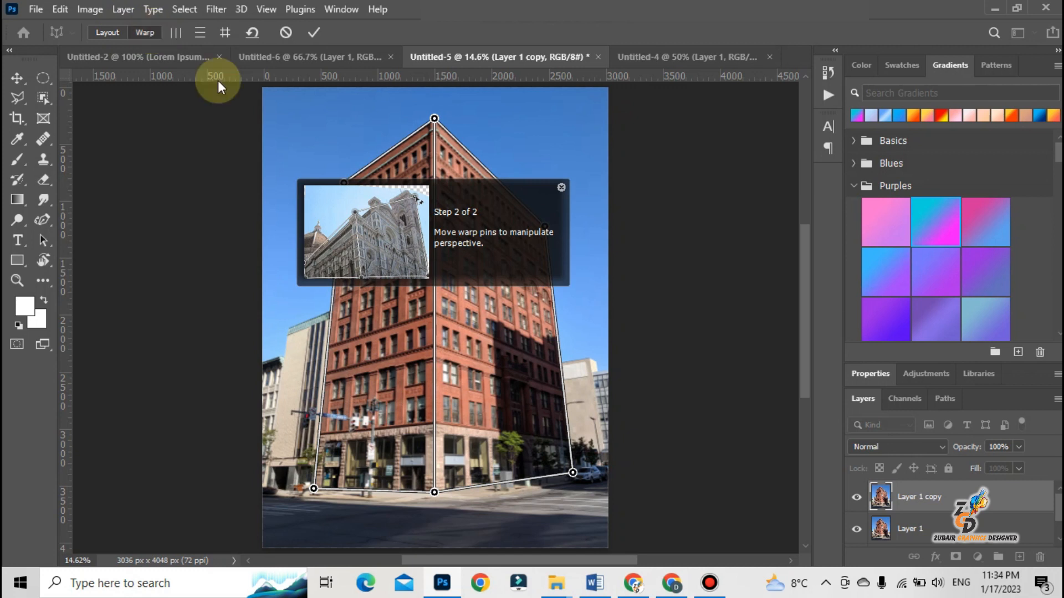
click(561, 188)
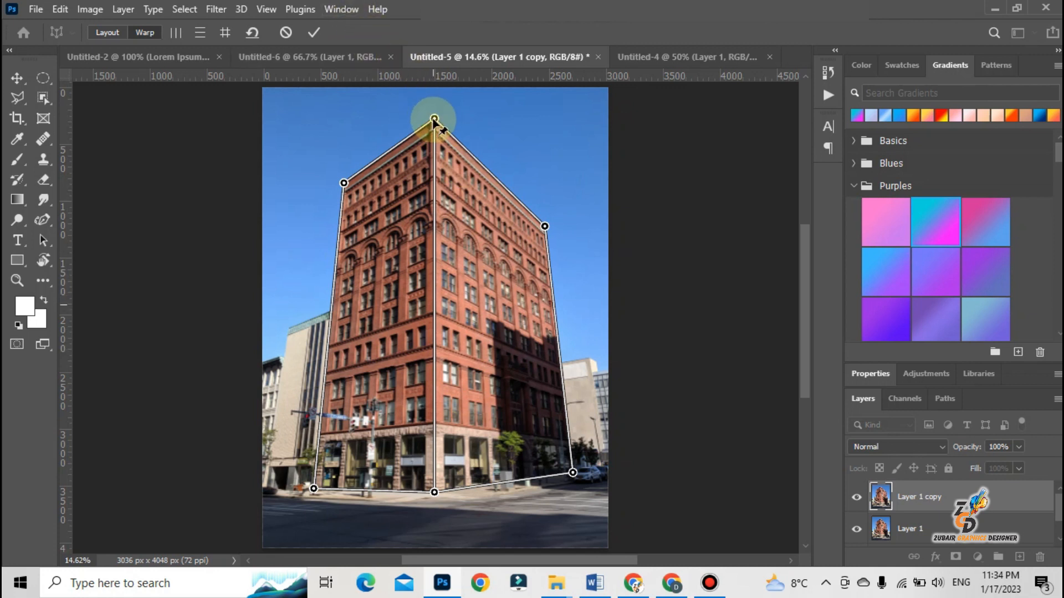
Raise the building's shared top pin slightly and both upper outer pins strongly to flatten the converging roofline.
mouse_move(434, 118)
mouse_down()
mouse_move(436, 176)
mouse_move(439, 118)
mouse_move(496, 118)
mouse_move(445, 130)
mouse_up()
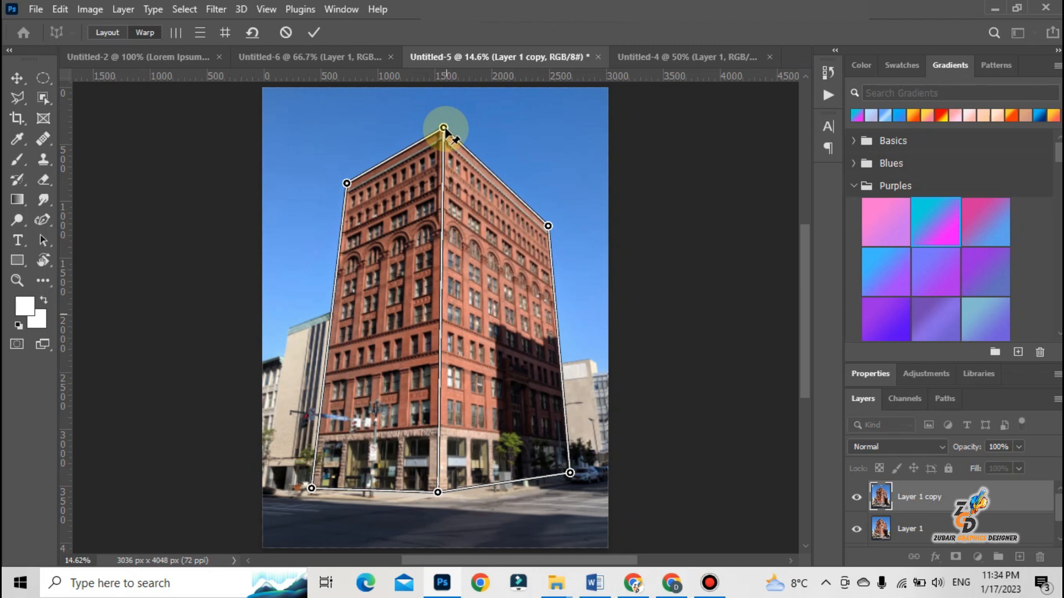
drag(445, 130, 450, 104)
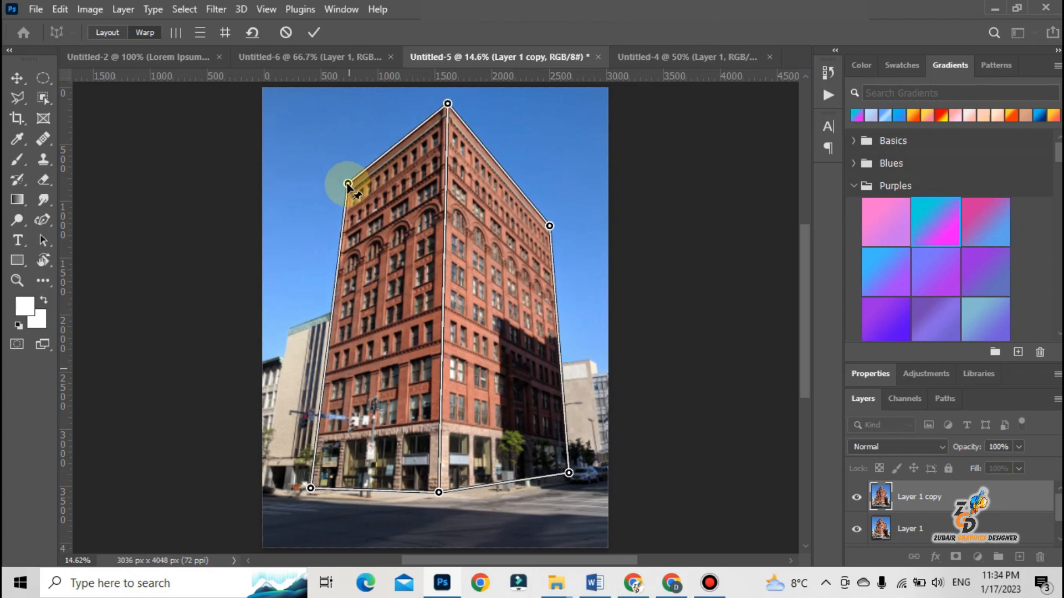
drag(347, 184, 332, 117)
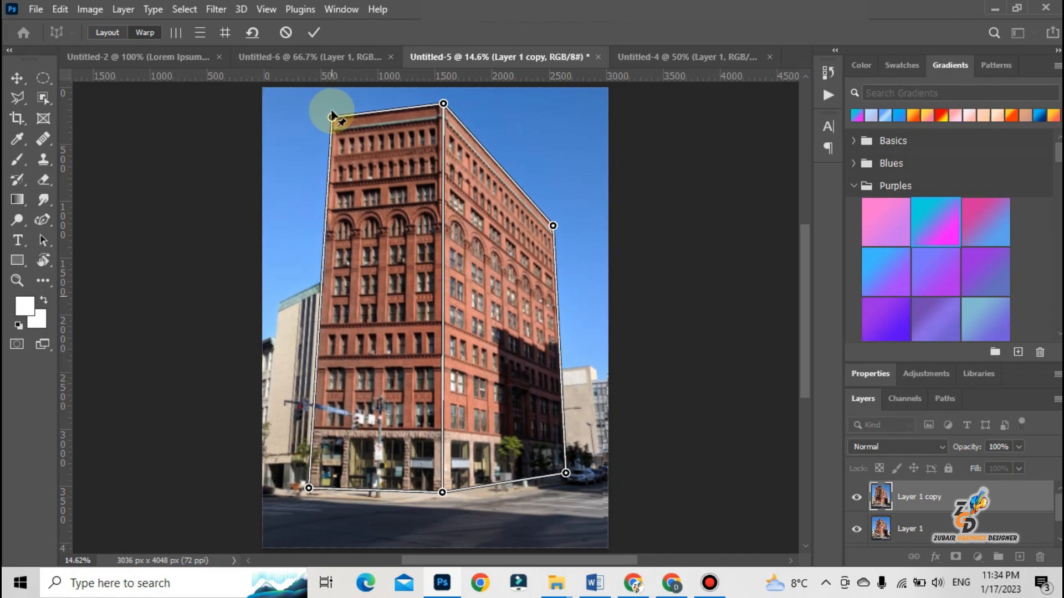
drag(552, 225, 540, 160)
drag(538, 163, 531, 165)
drag(334, 117, 319, 117)
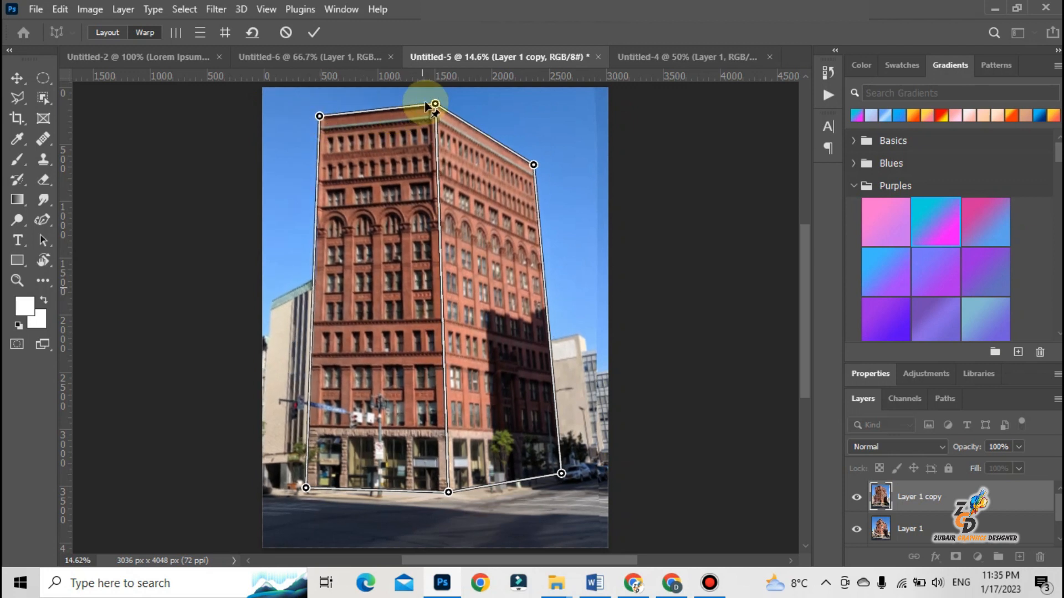
Lower the shared top pin and both upper outer pins so the roofline slopes evenly from the corner, and apply the Perspective Warp.
drag(435, 102, 458, 119)
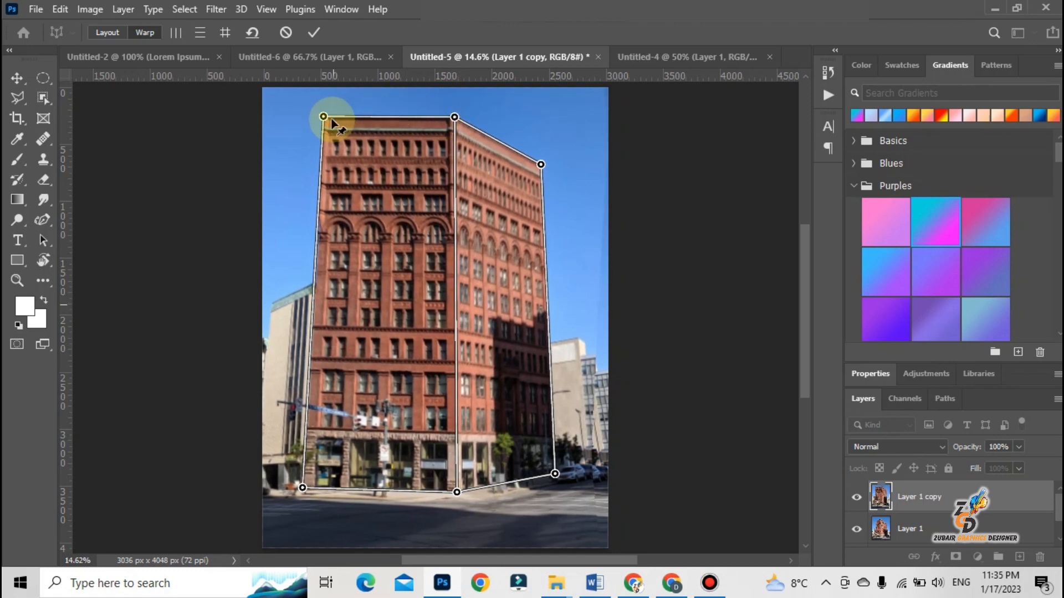
drag(322, 116, 312, 118)
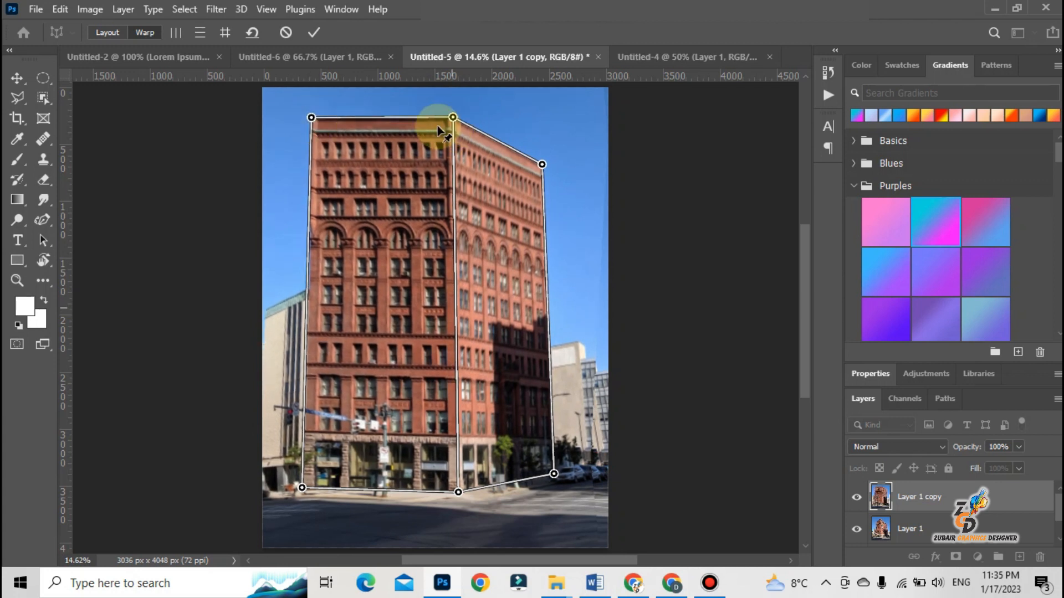
drag(312, 119, 317, 153)
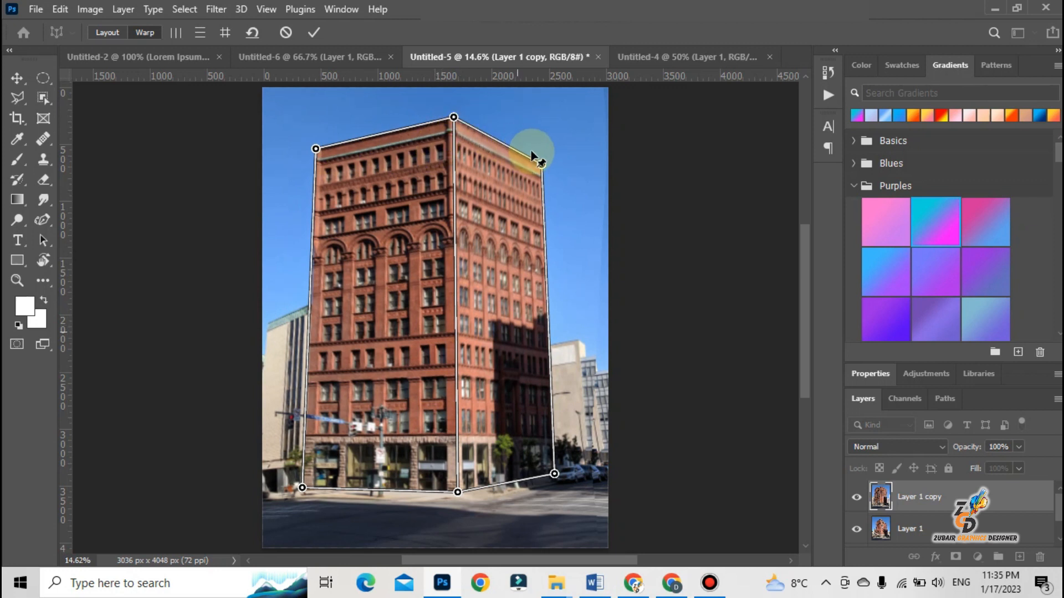
drag(539, 159, 543, 178)
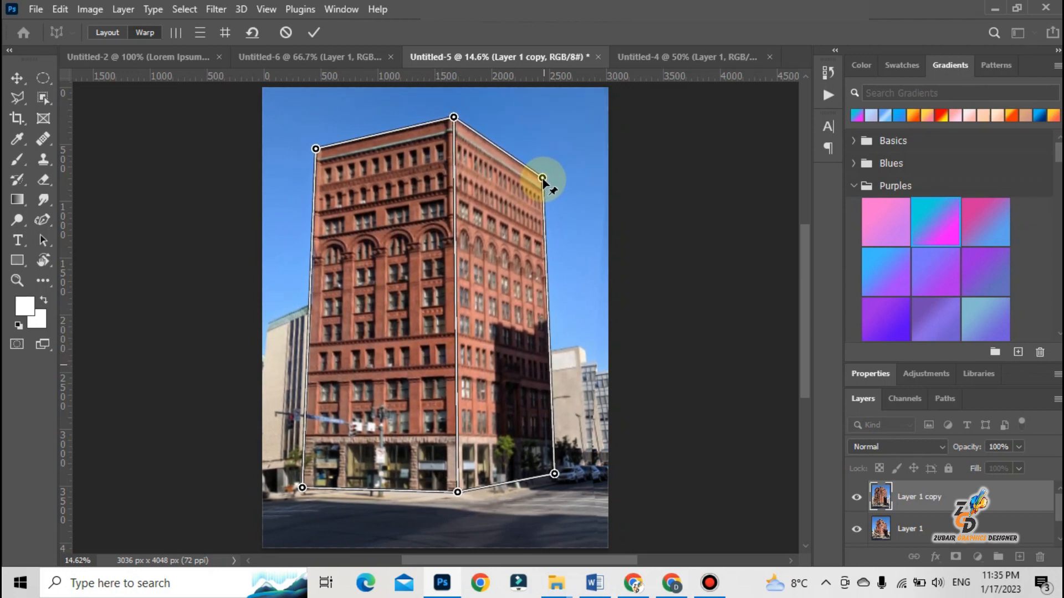
key(Return)
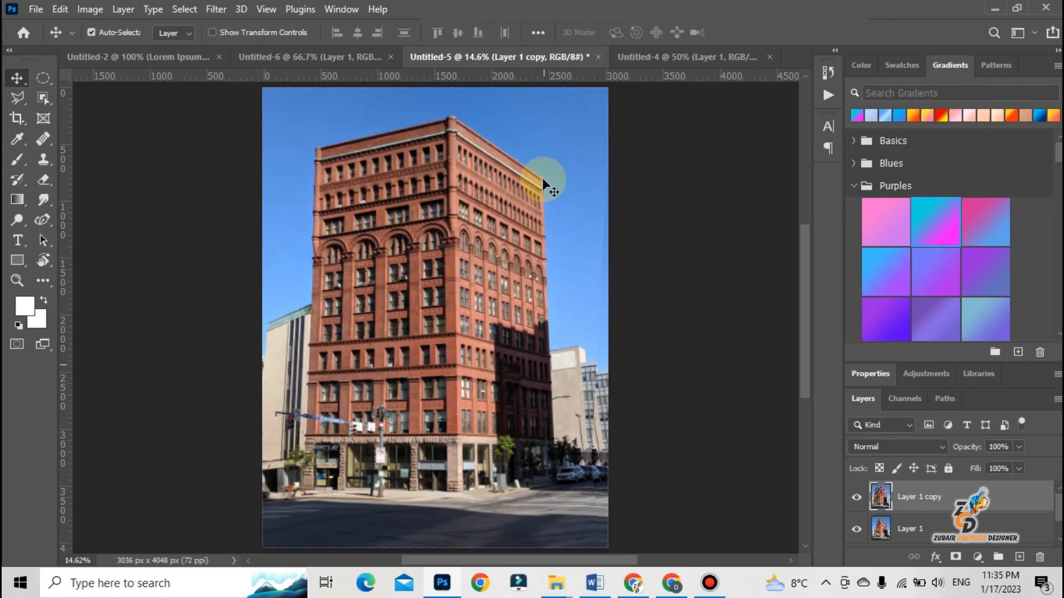
Toggle the visibility of Layer 1 copy to compare the warped building with the original photo.
click(857, 497)
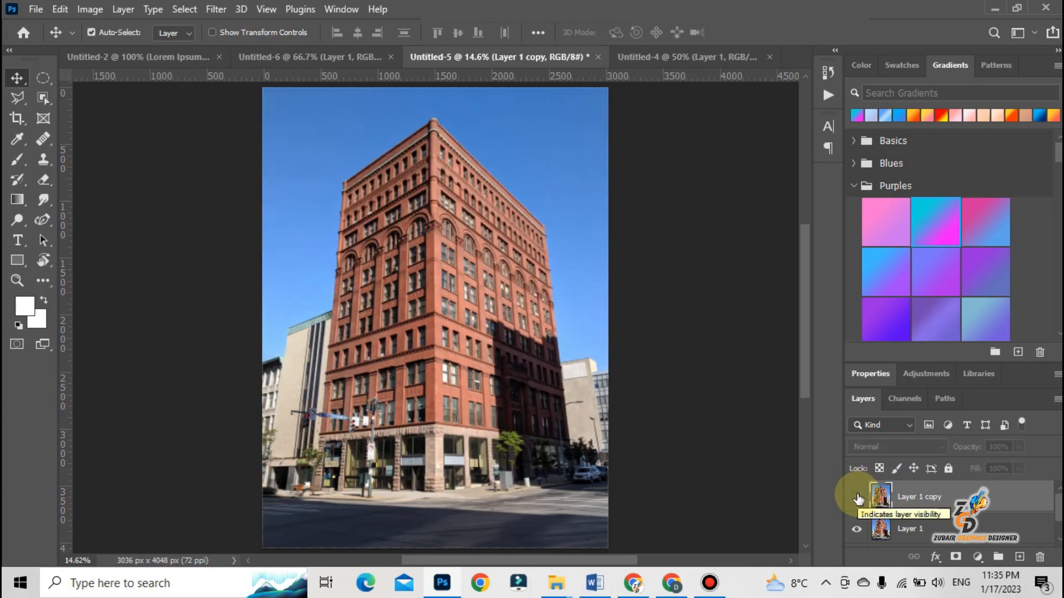
click(857, 498)
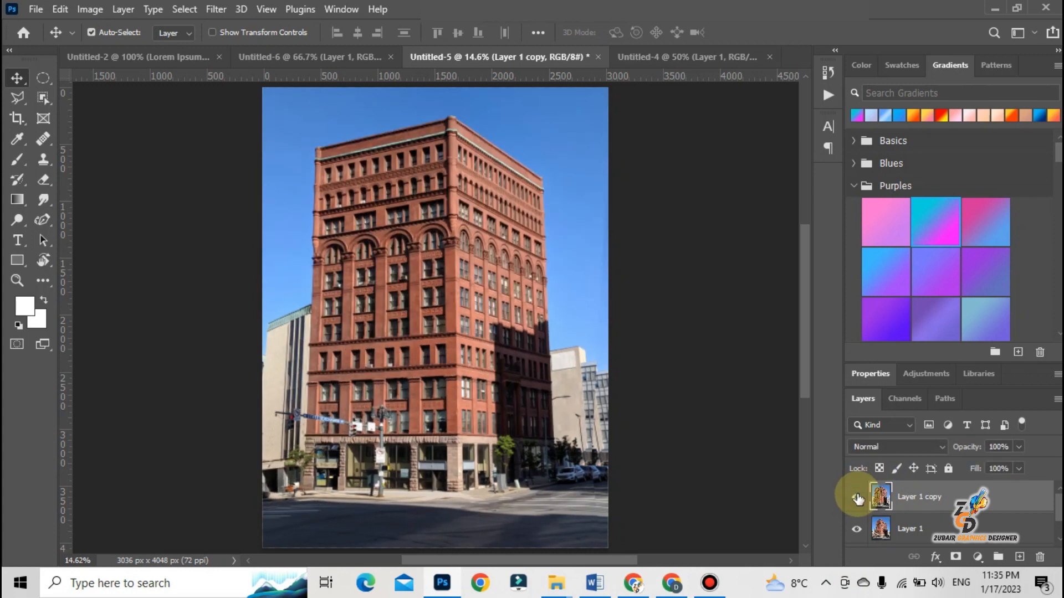
click(858, 498)
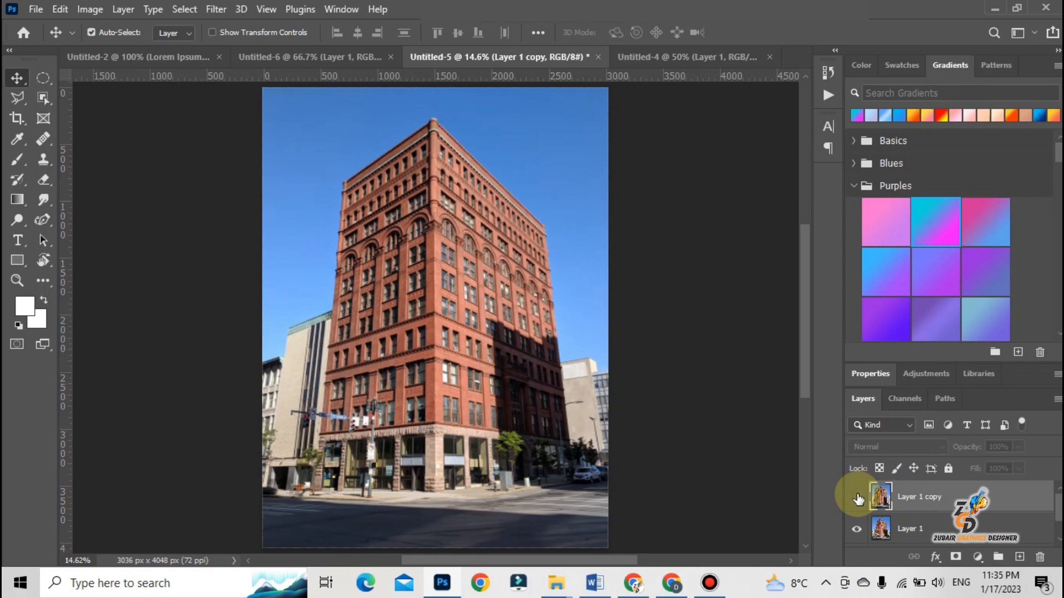
click(856, 496)
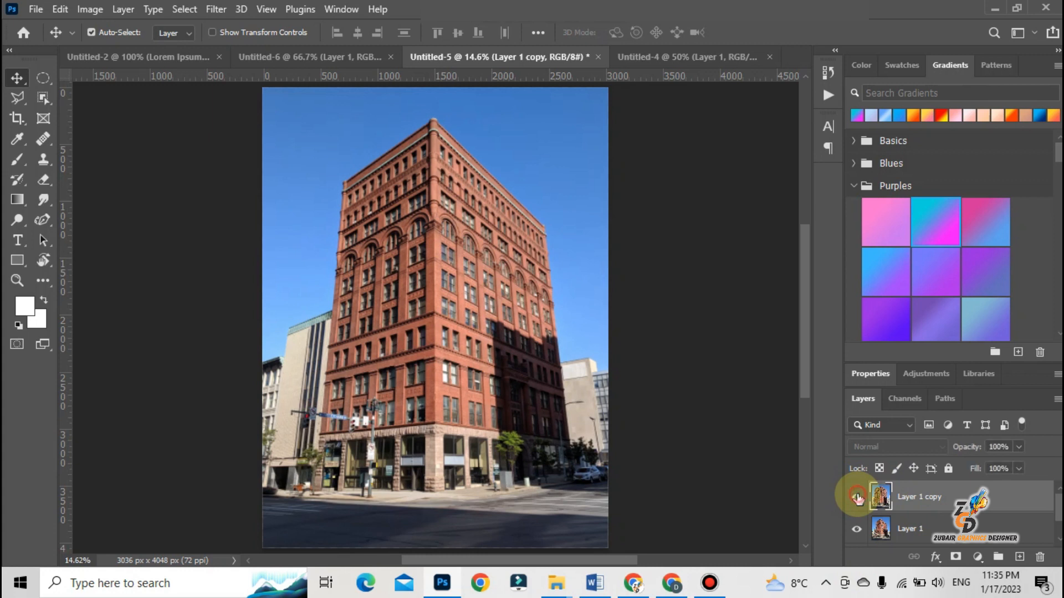